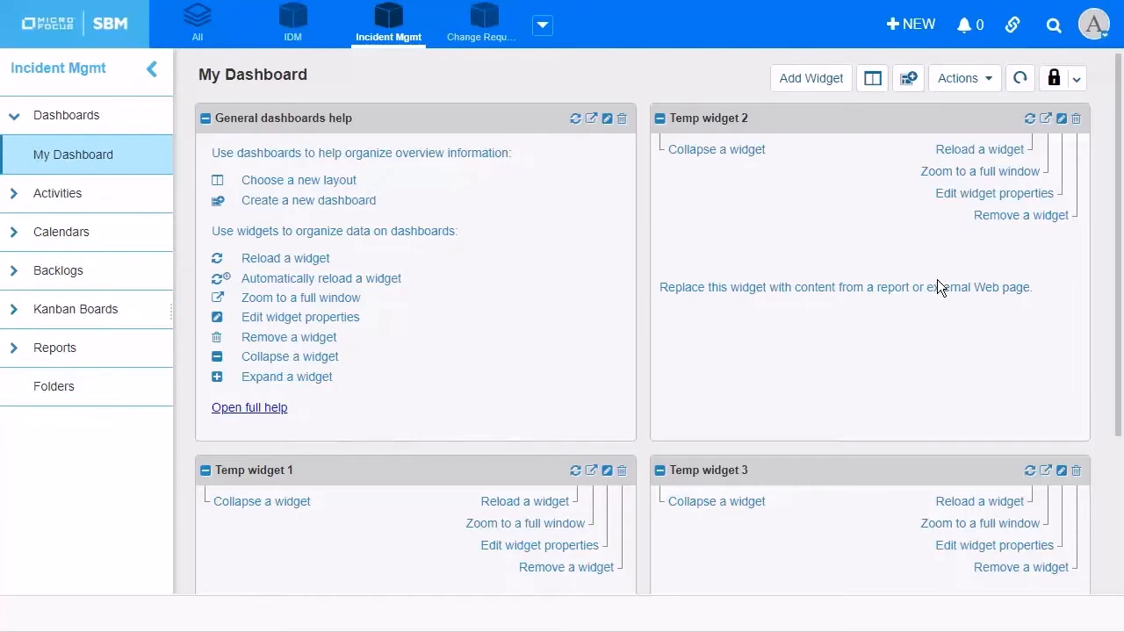
Switch to SBM Application Administrator and open its Work Center Settings.
click(1094, 25)
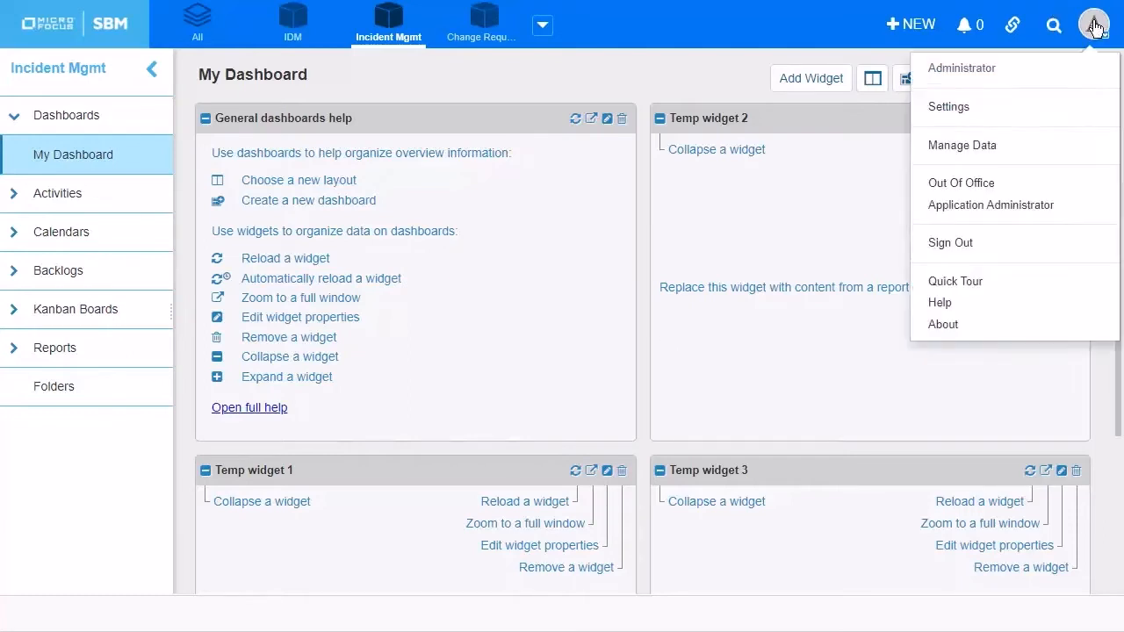
click(1021, 206)
click(837, 349)
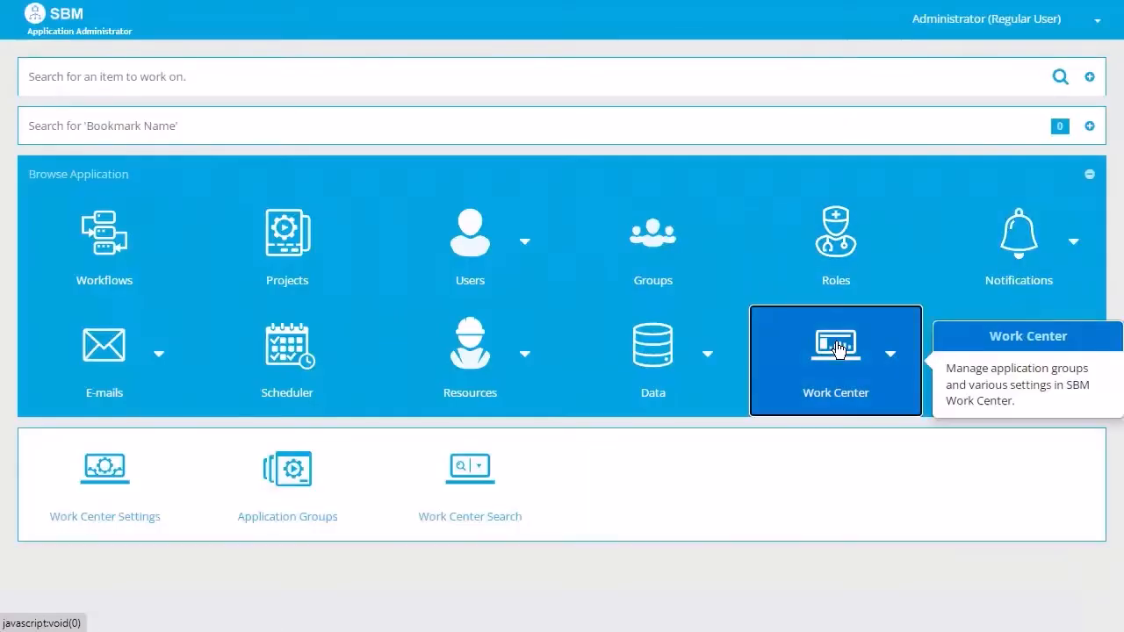
click(95, 488)
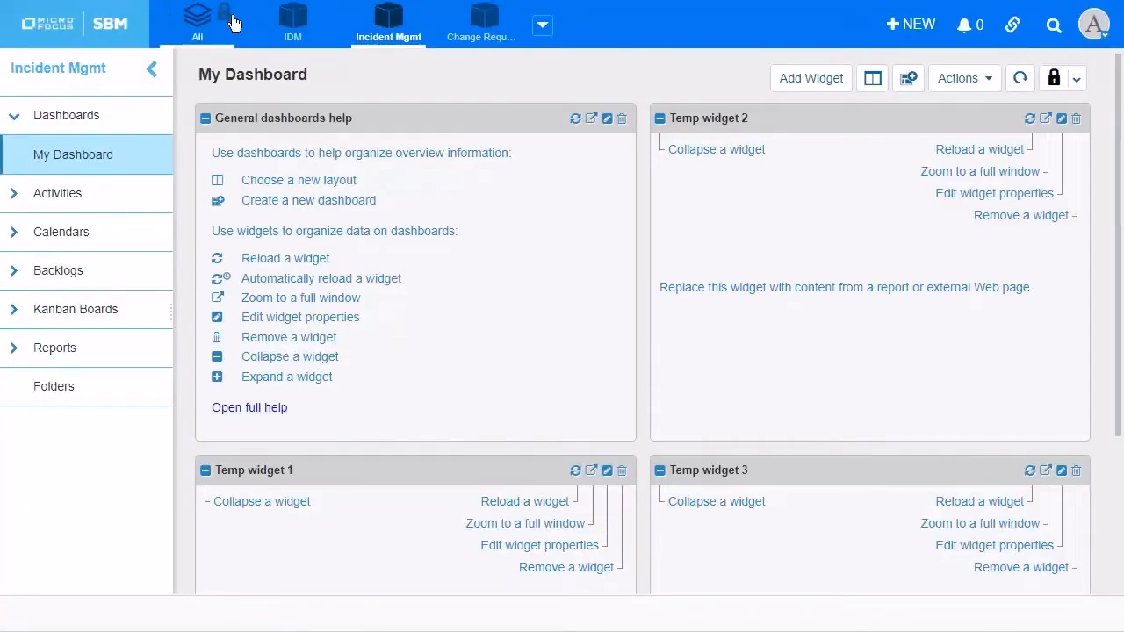
Replace ZMF Rest Grid with Change Request Management as the locked default pinned application group and save the toolbar settings.
mouse_move(224, 24)
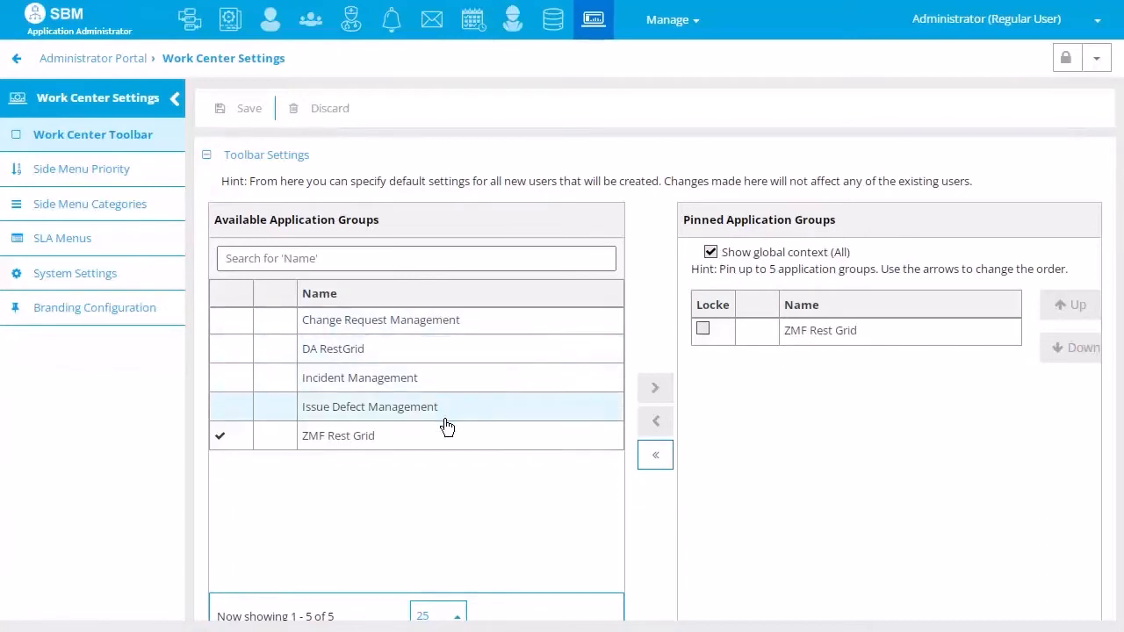
click(339, 327)
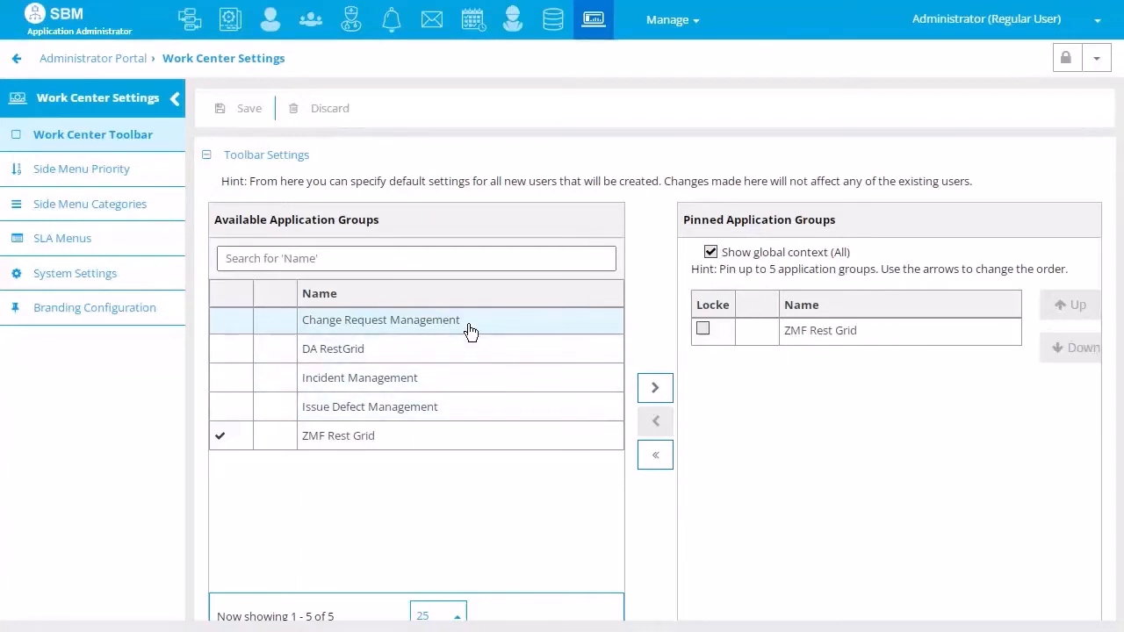
click(652, 390)
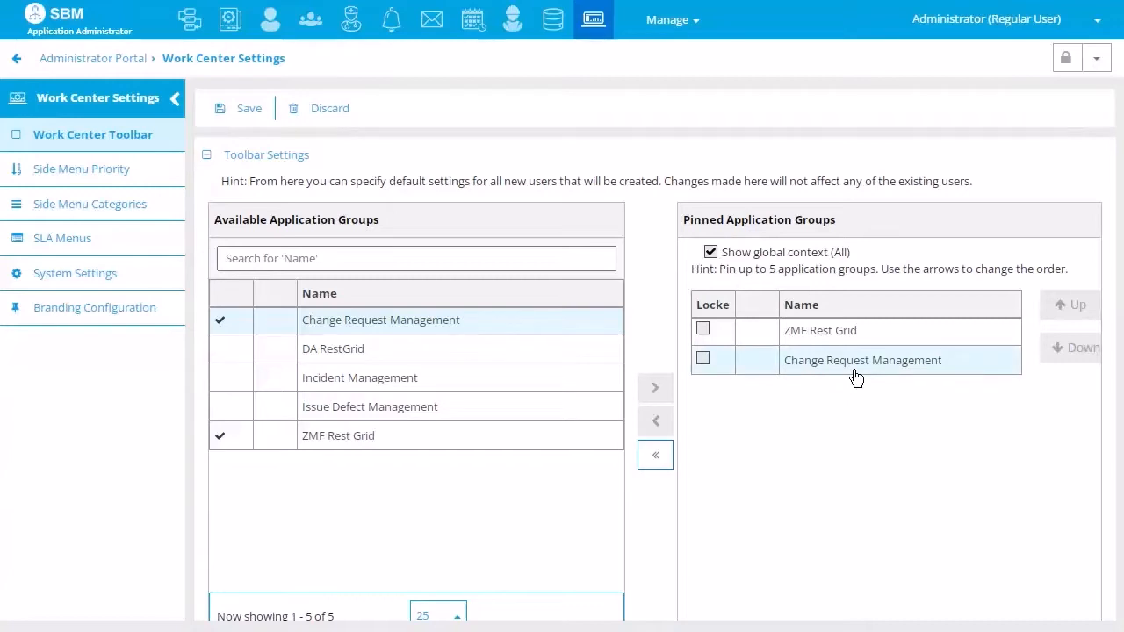
click(874, 336)
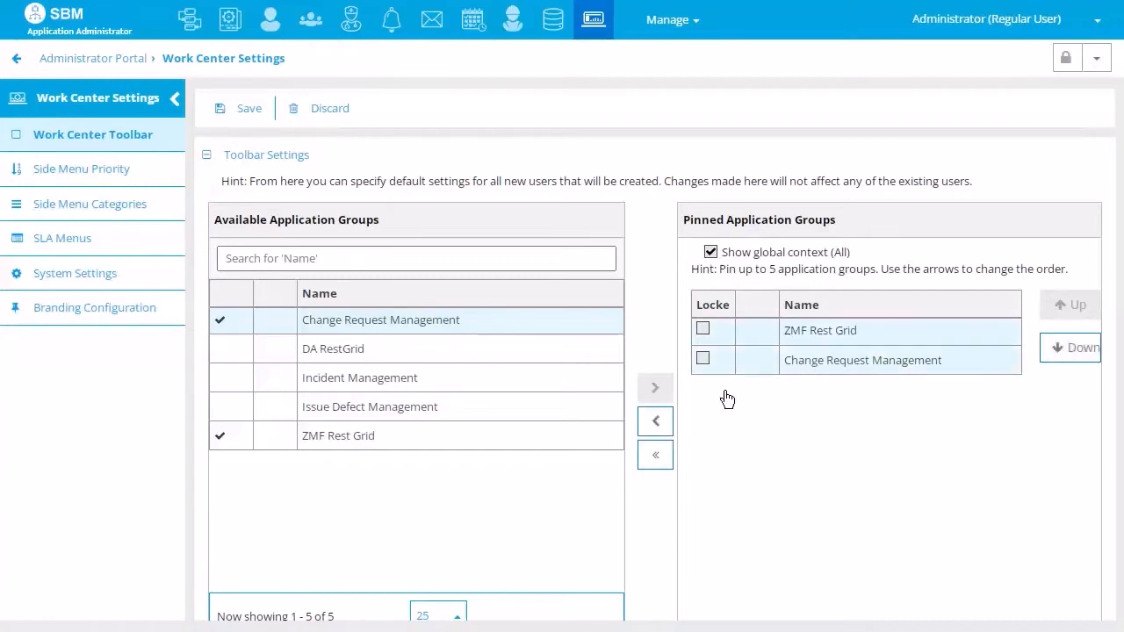
click(657, 423)
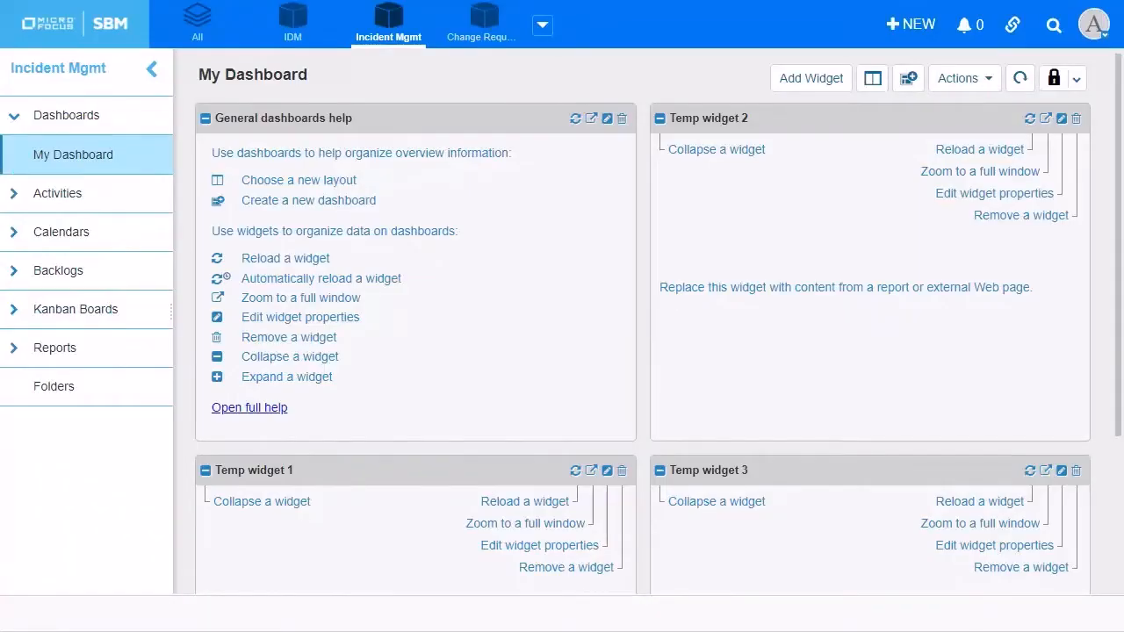
mouse_move(477, 38)
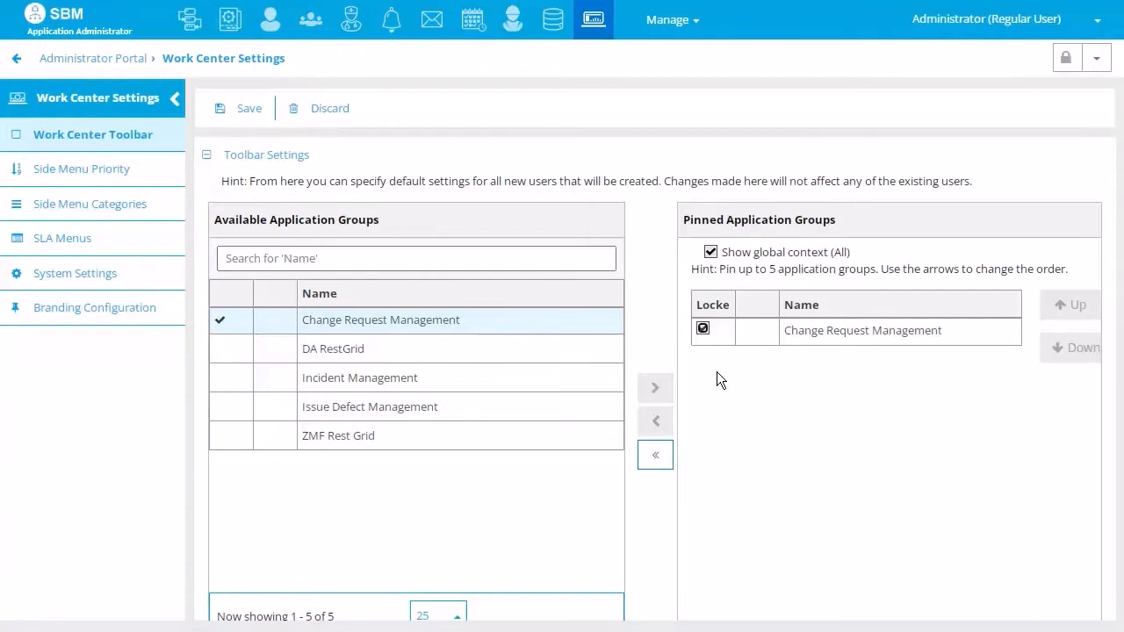
click(244, 118)
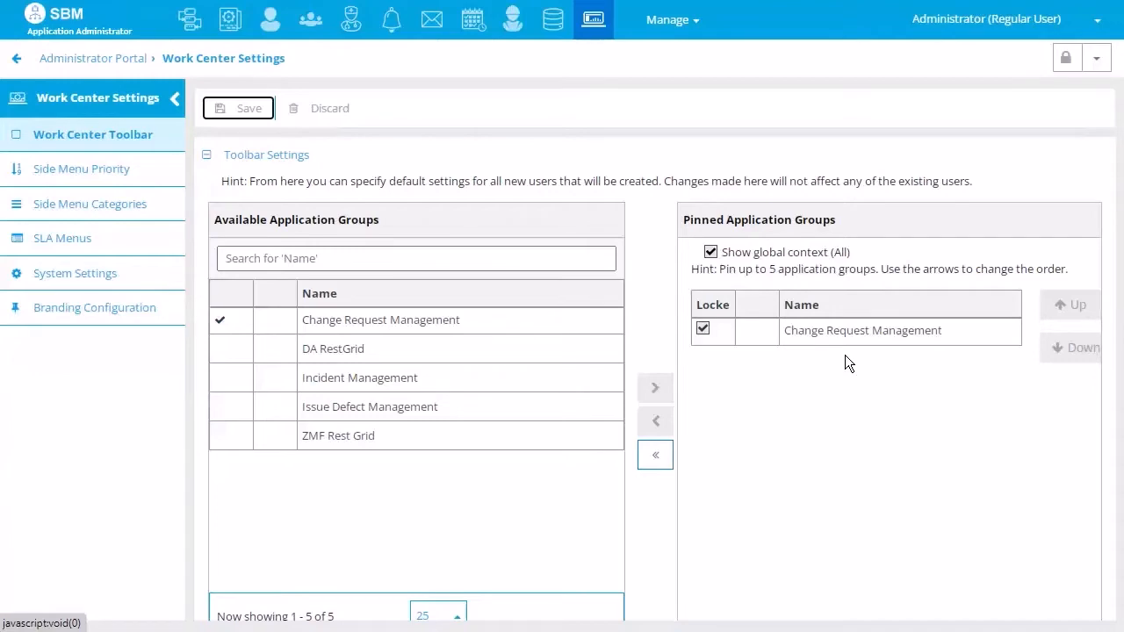
Open the Work Center Toolbar preferences of the SBM Administrators group.
click(126, 62)
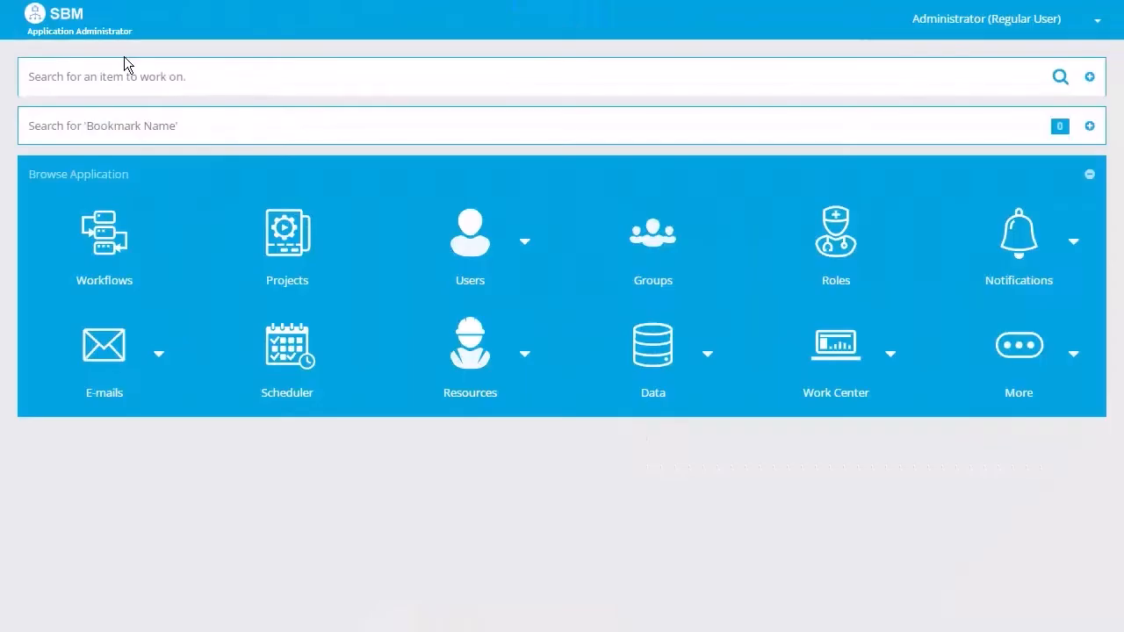
click(662, 237)
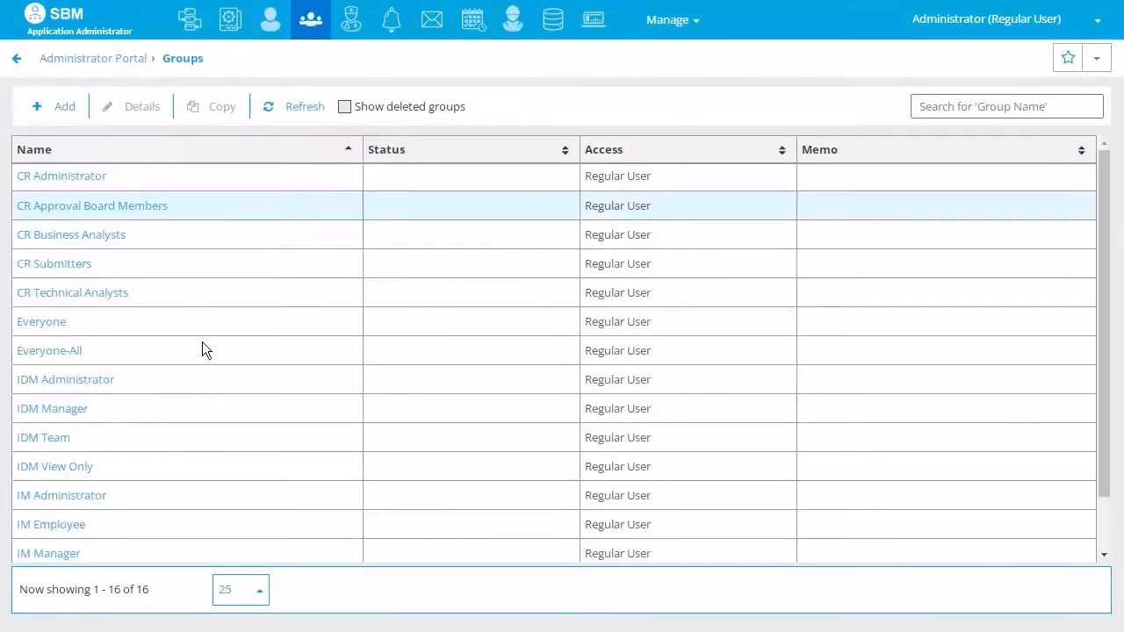
scroll(262, 496, down, 1)
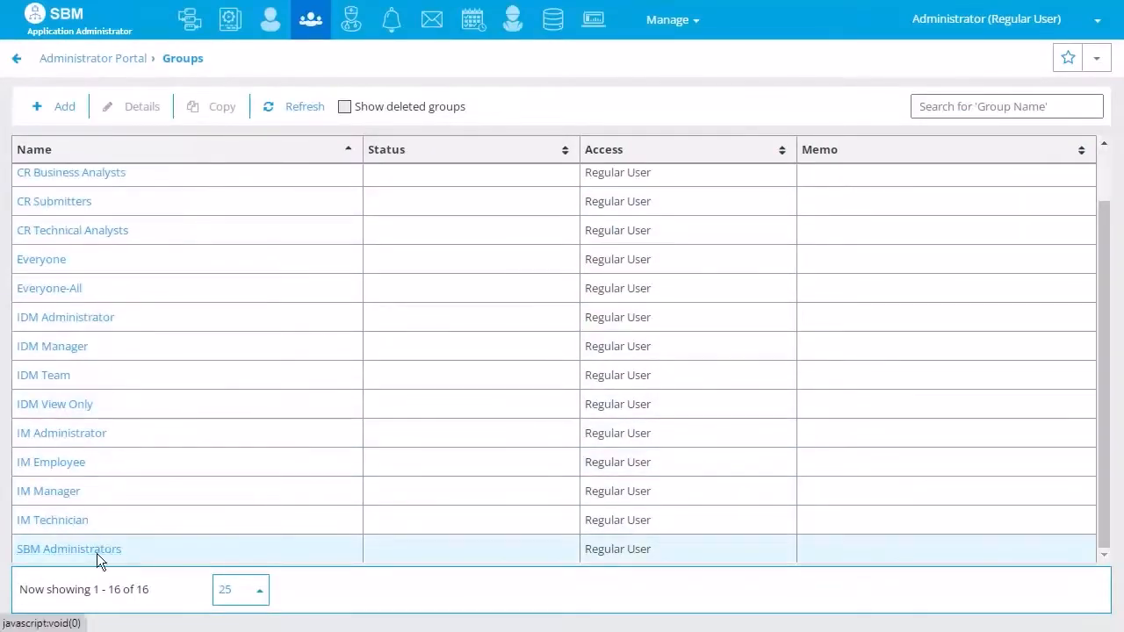
click(69, 549)
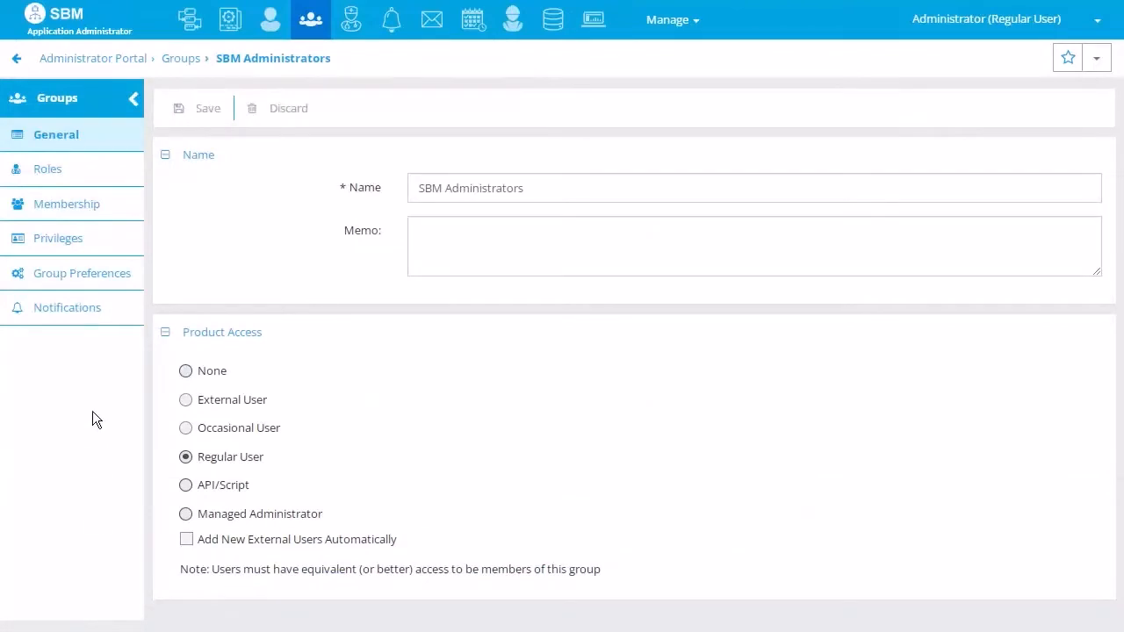
click(45, 274)
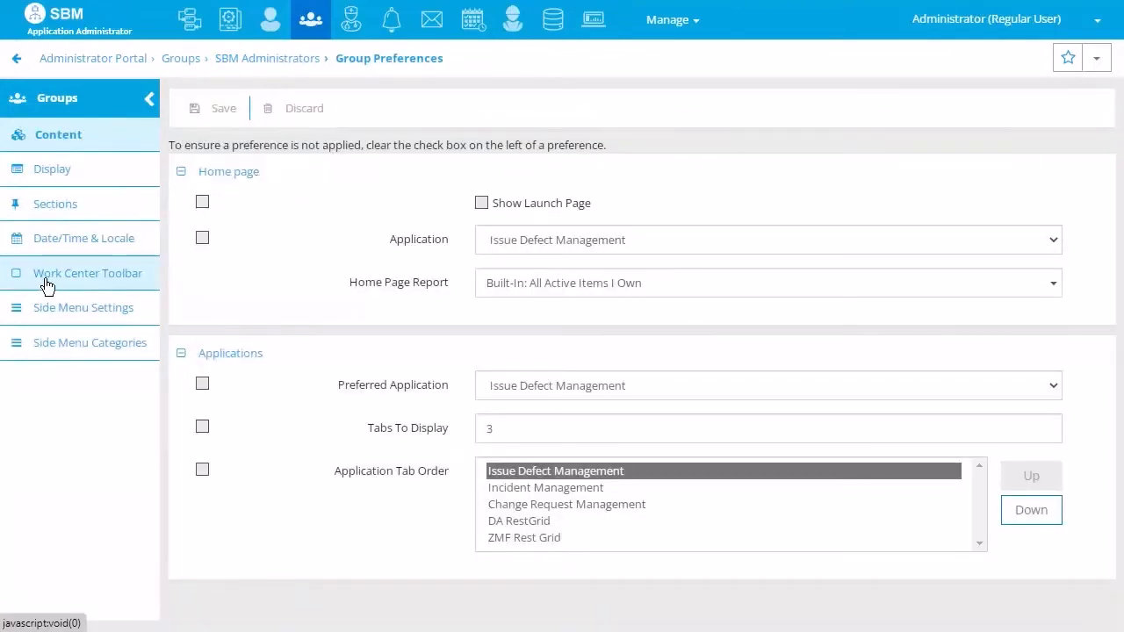
click(88, 282)
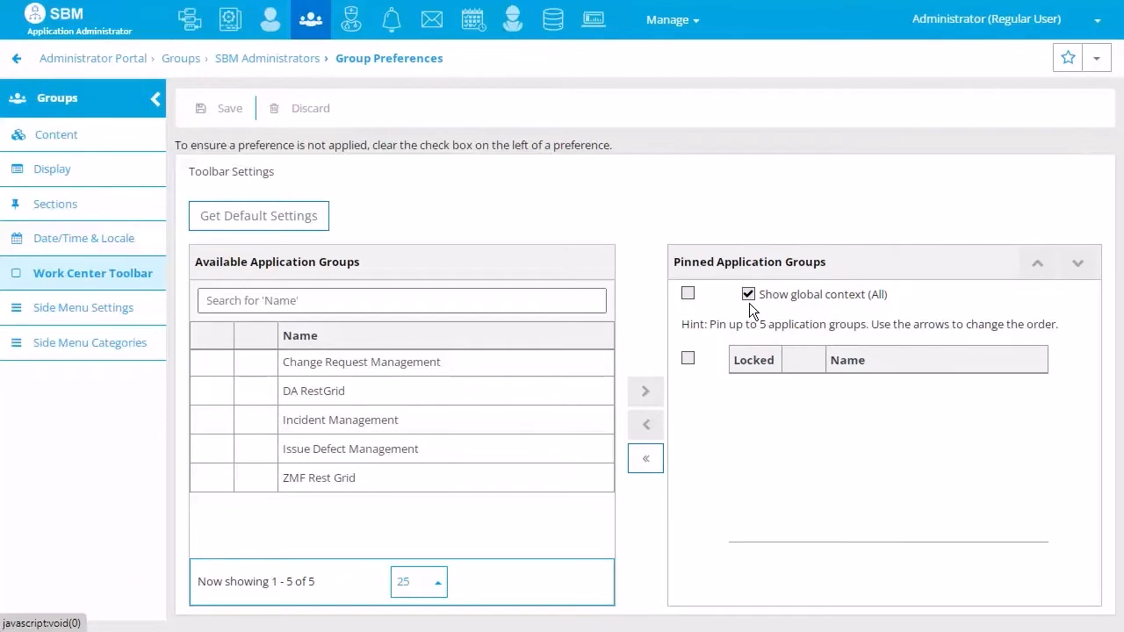
Pin and lock Change Request Management in the SBM Administrators toolbar preferences, and discard the changes on leaving for the portal home.
click(508, 376)
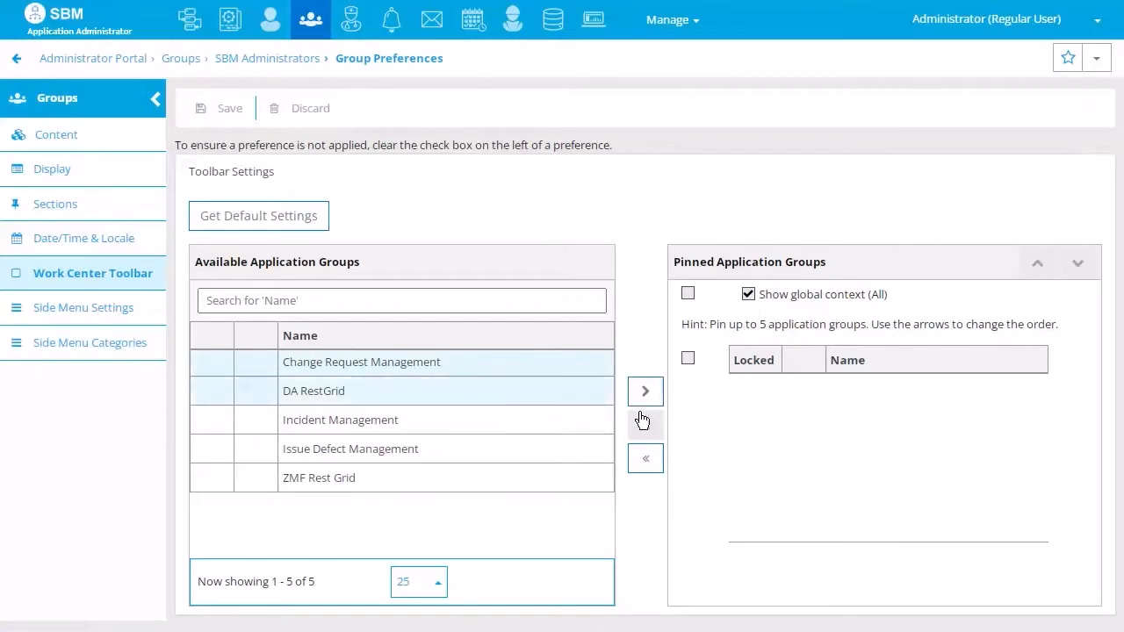
click(645, 392)
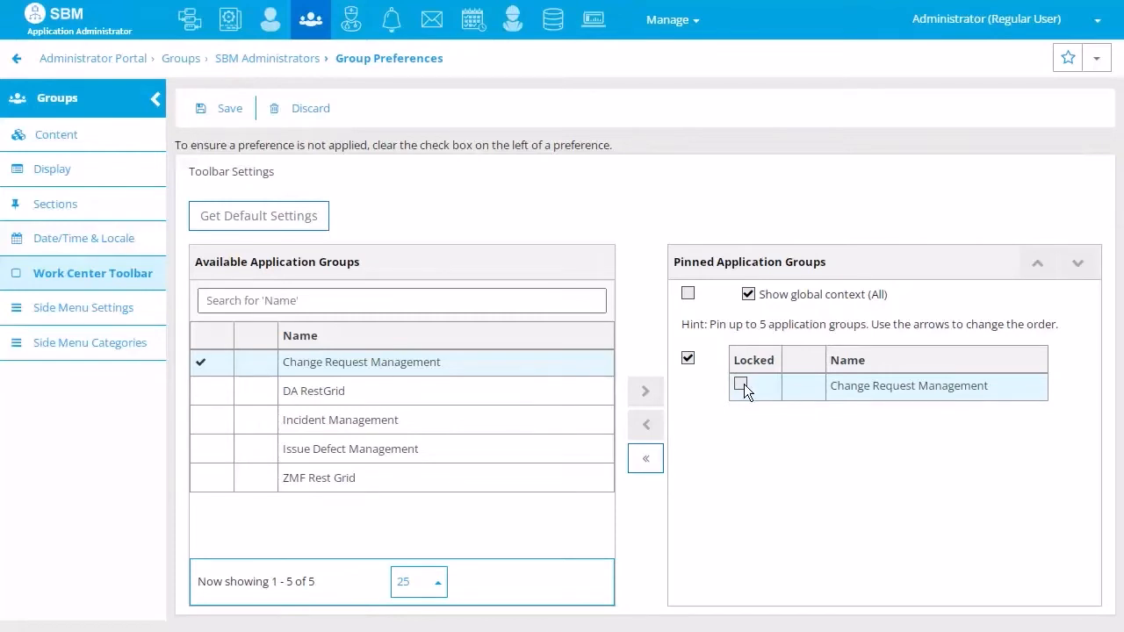
click(740, 384)
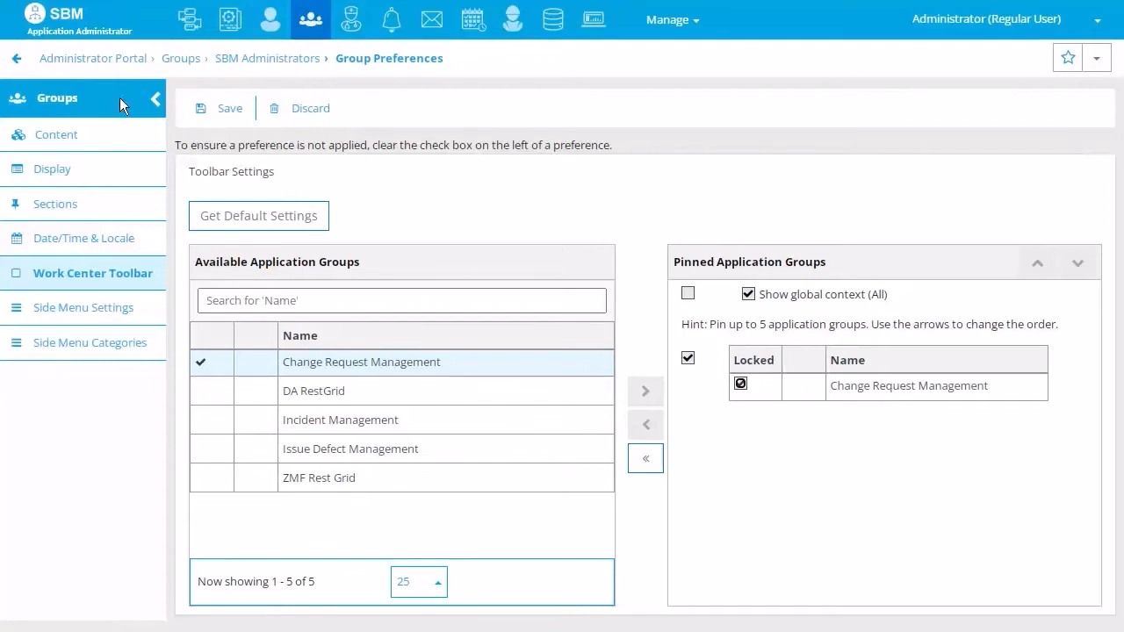
click(83, 59)
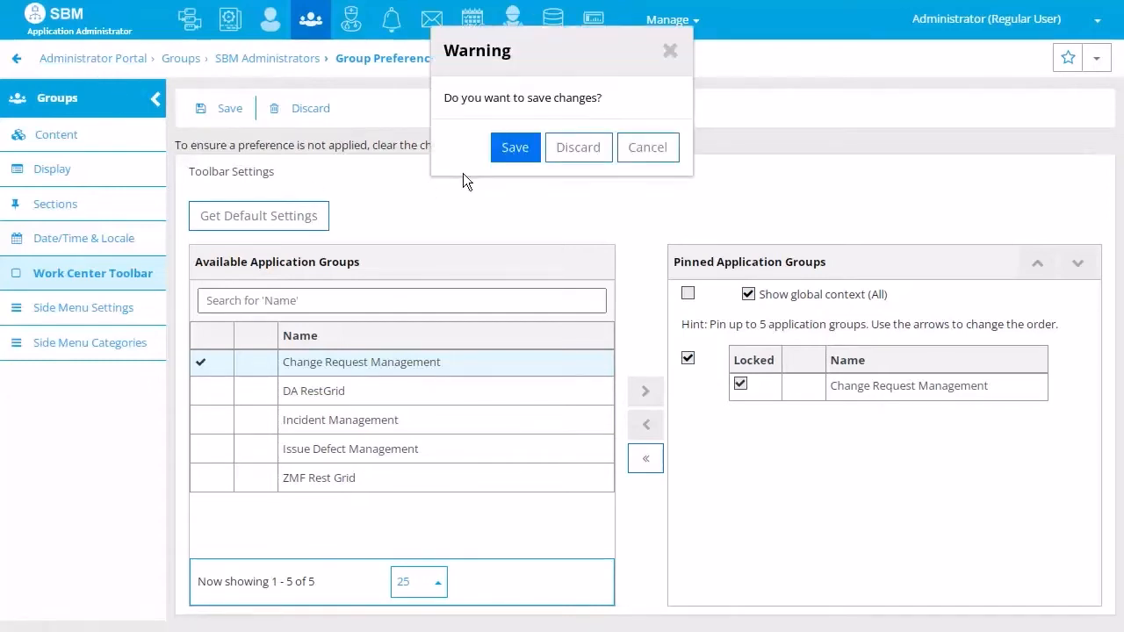
click(565, 157)
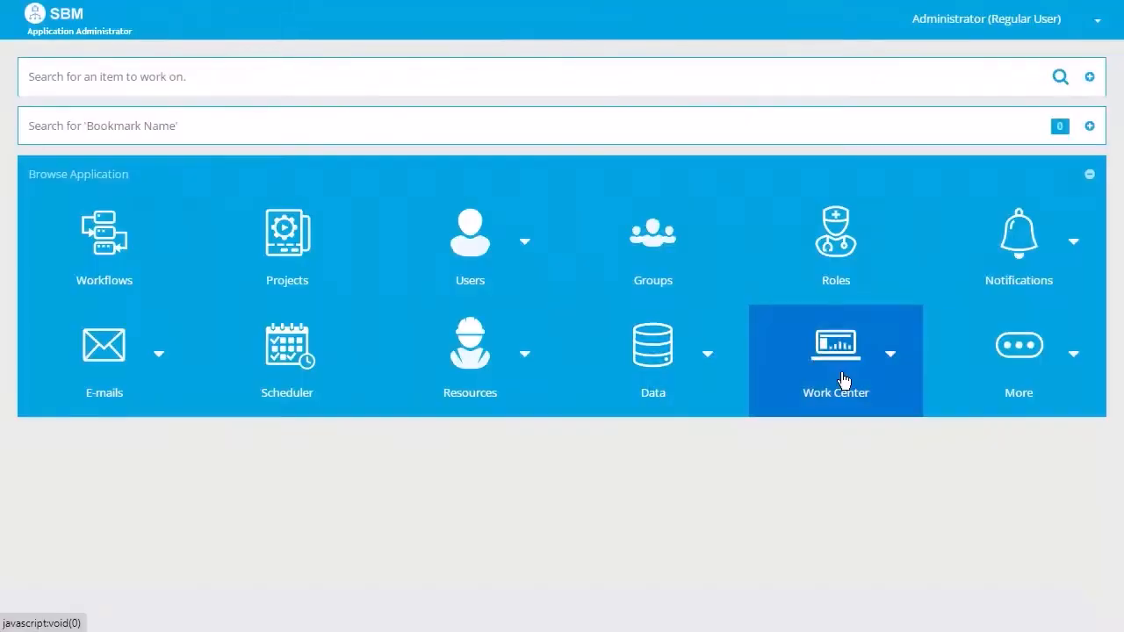
Open the Side Menu Categories page in the Work Center Settings.
click(840, 316)
click(118, 482)
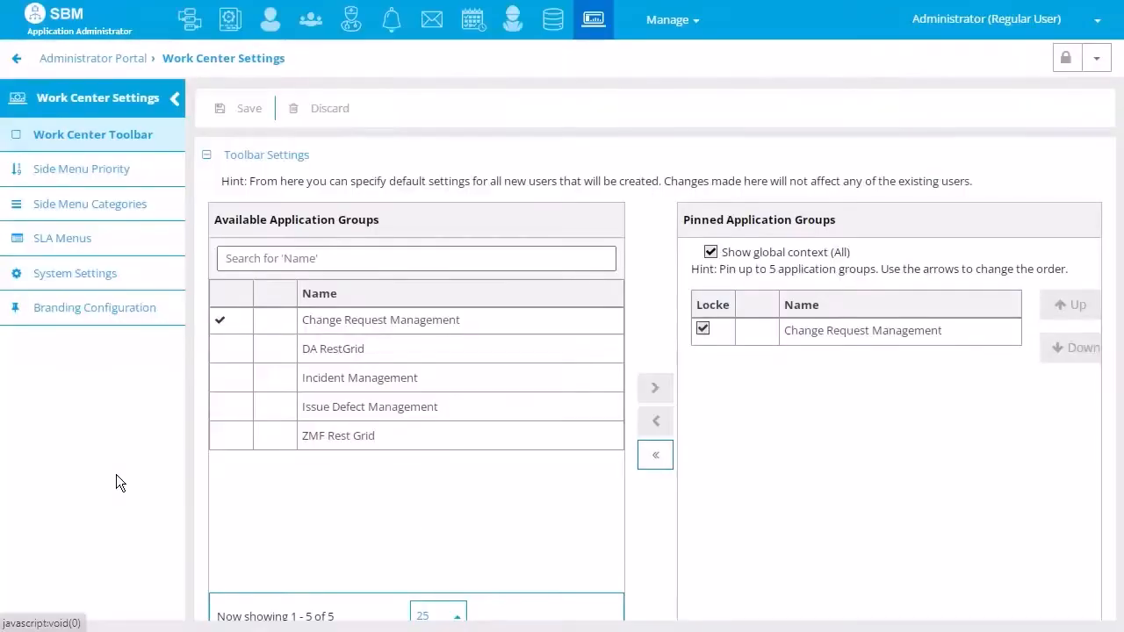
click(70, 214)
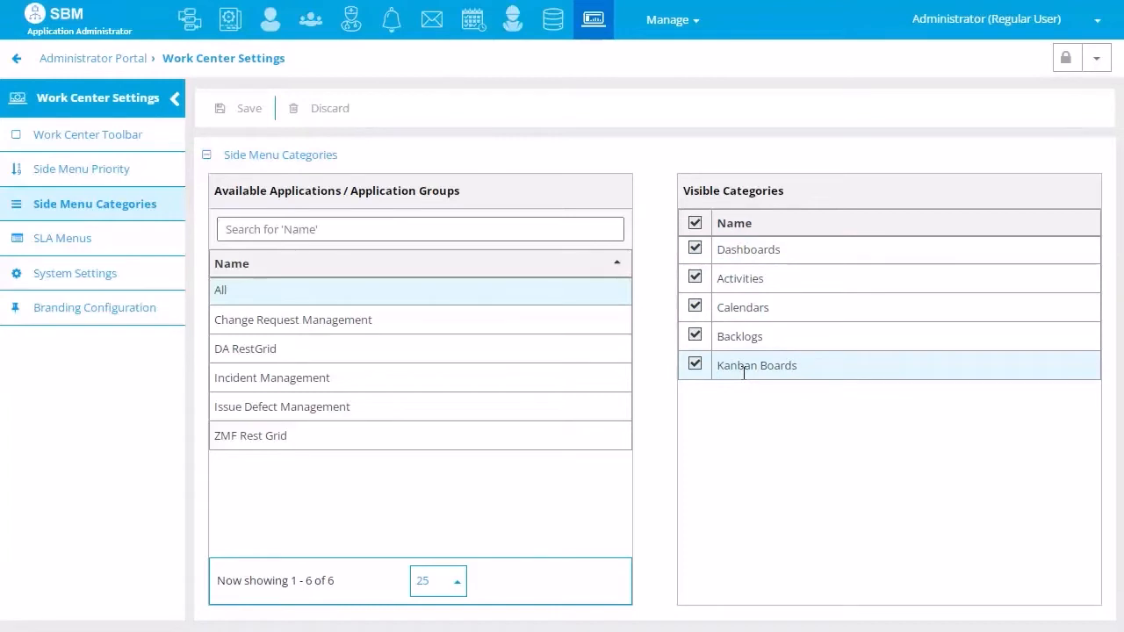
Hide the Dashboards category for Change Request Management, save, and view that application group in Work Center.
click(416, 327)
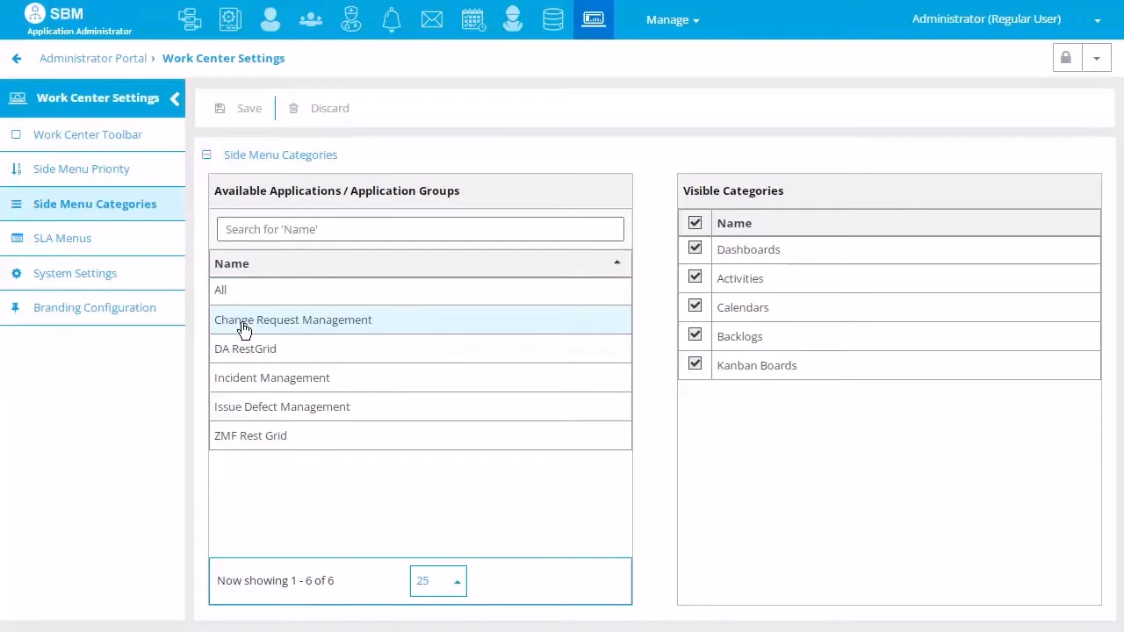
click(252, 356)
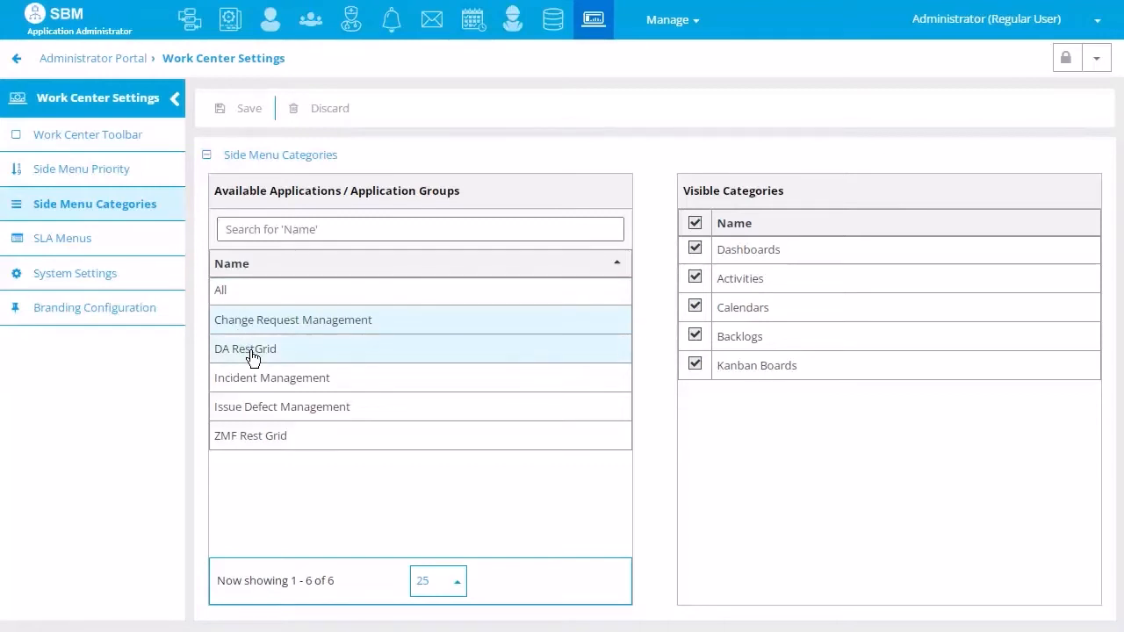
click(252, 355)
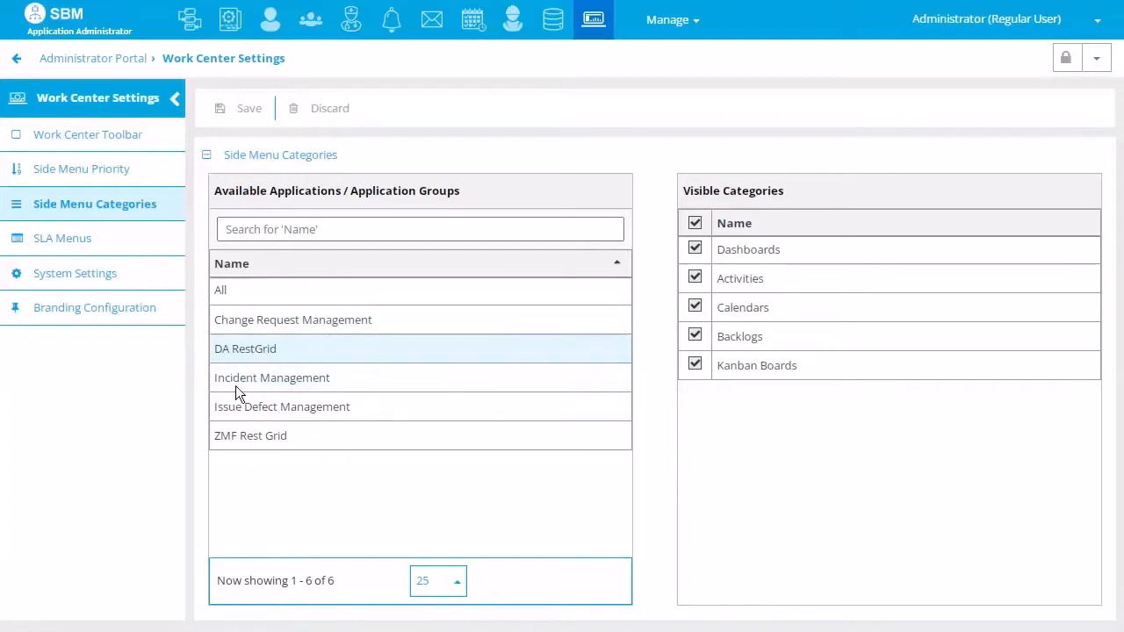
click(239, 316)
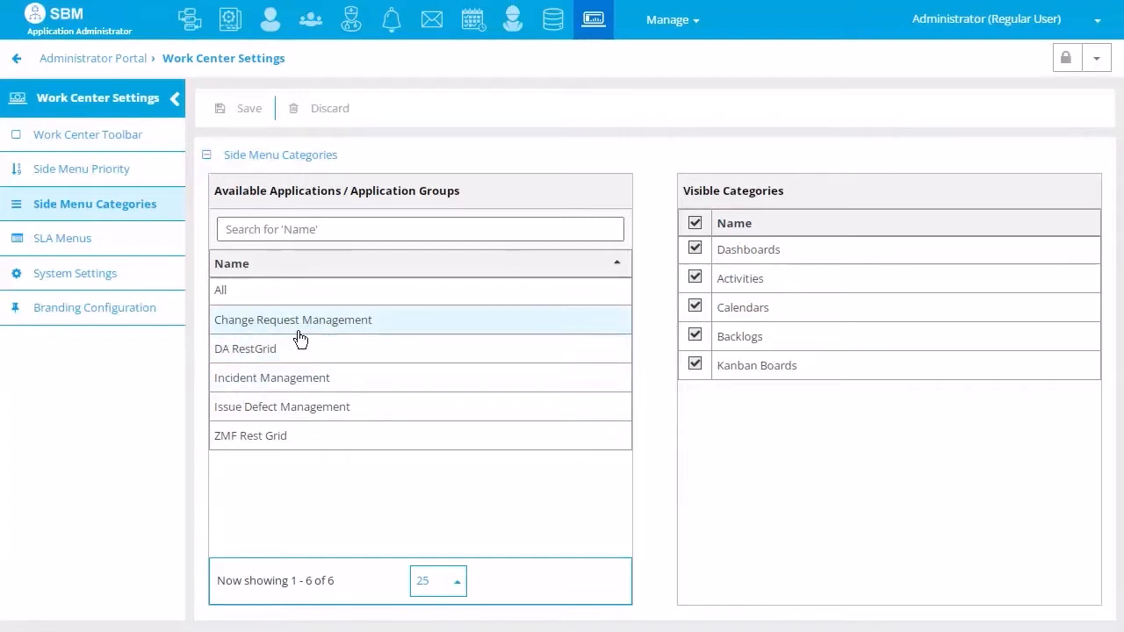
click(695, 247)
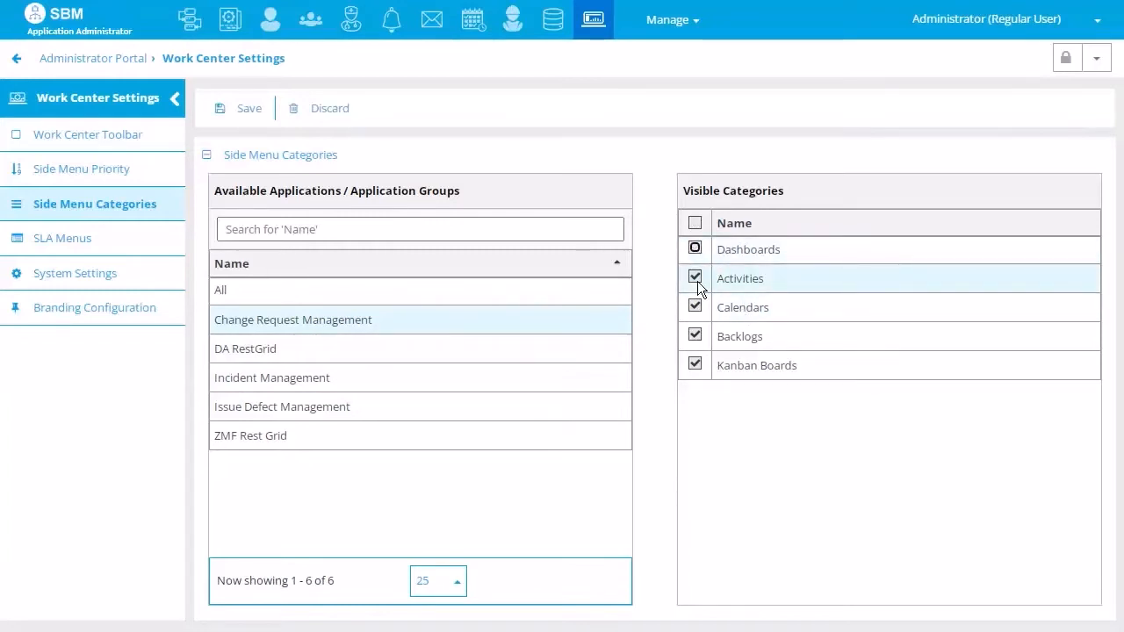
click(251, 110)
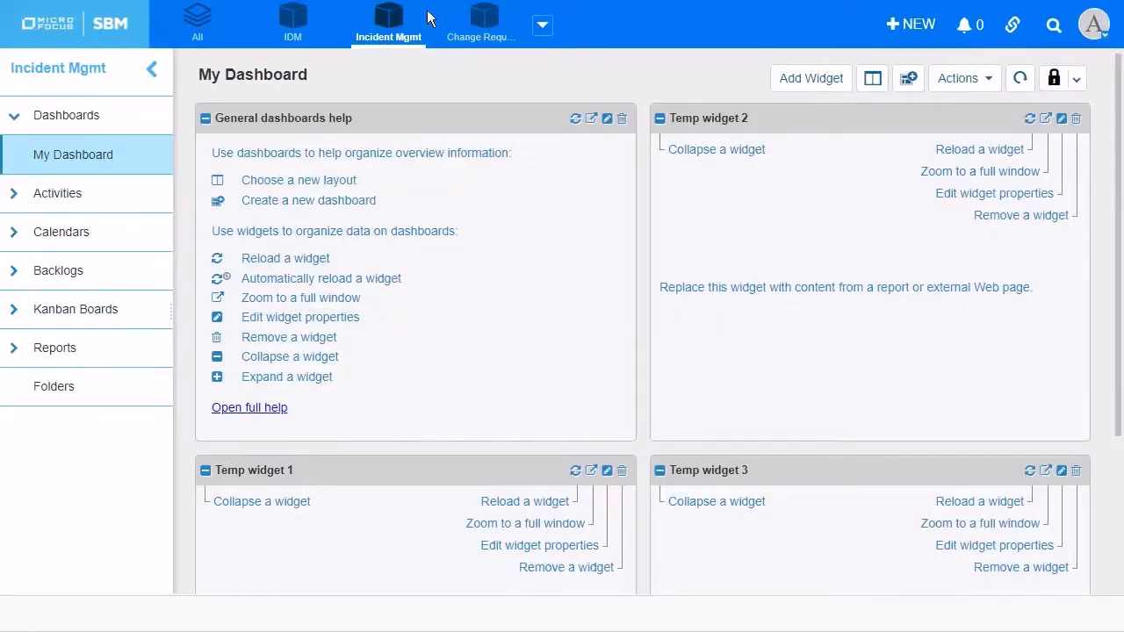
click(484, 27)
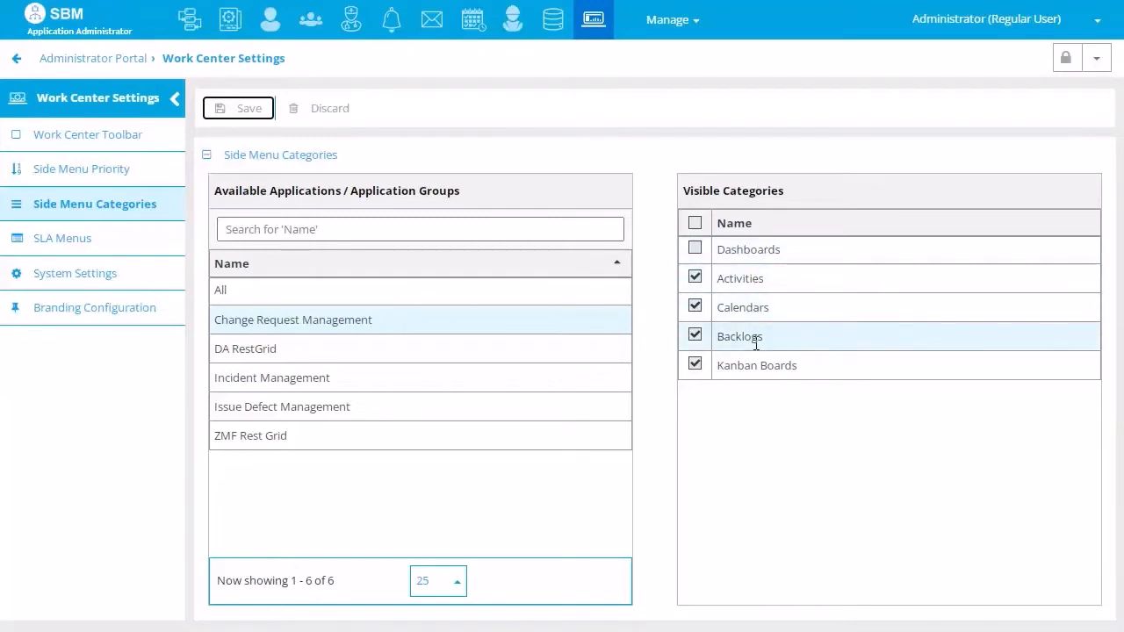
Hide the Activities, Calendars, Backlogs and Kanban Boards categories for Change Request Management.
click(696, 278)
click(694, 307)
click(695, 336)
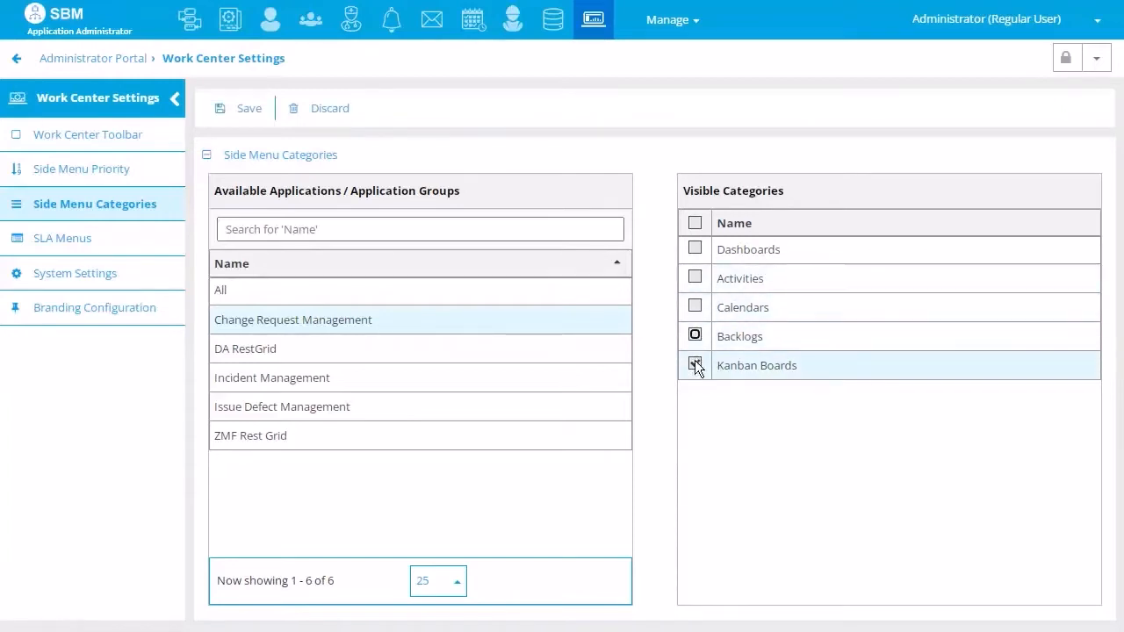
click(695, 364)
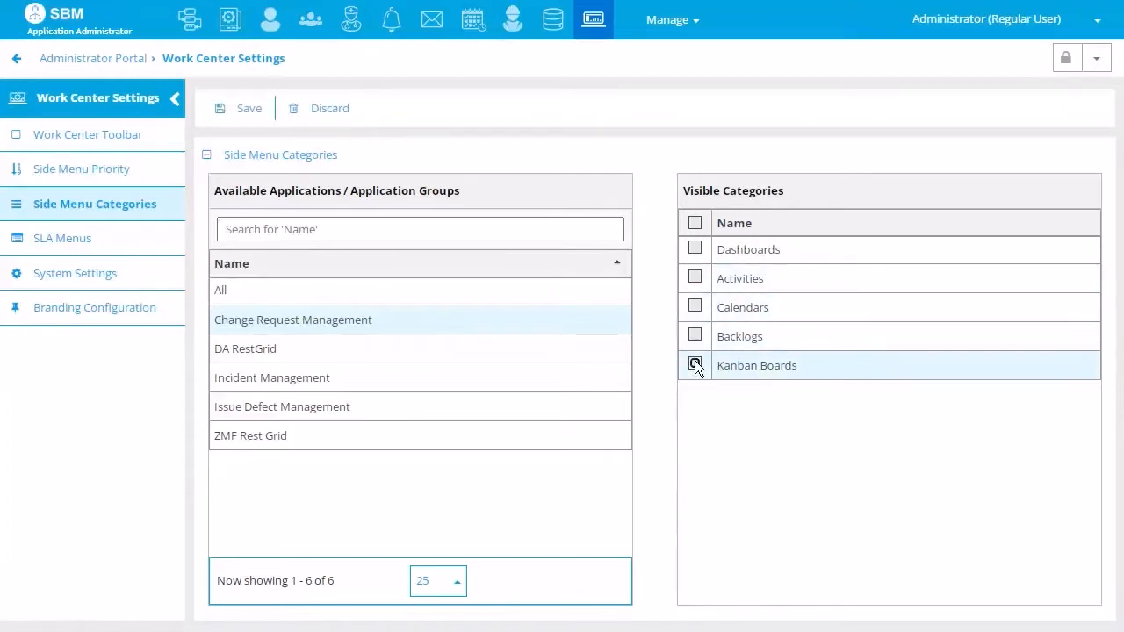
Hide the Dashboards, Activities, Calendars, Backlogs and Kanban Boards categories for DA RestGrid.
click(311, 352)
click(695, 249)
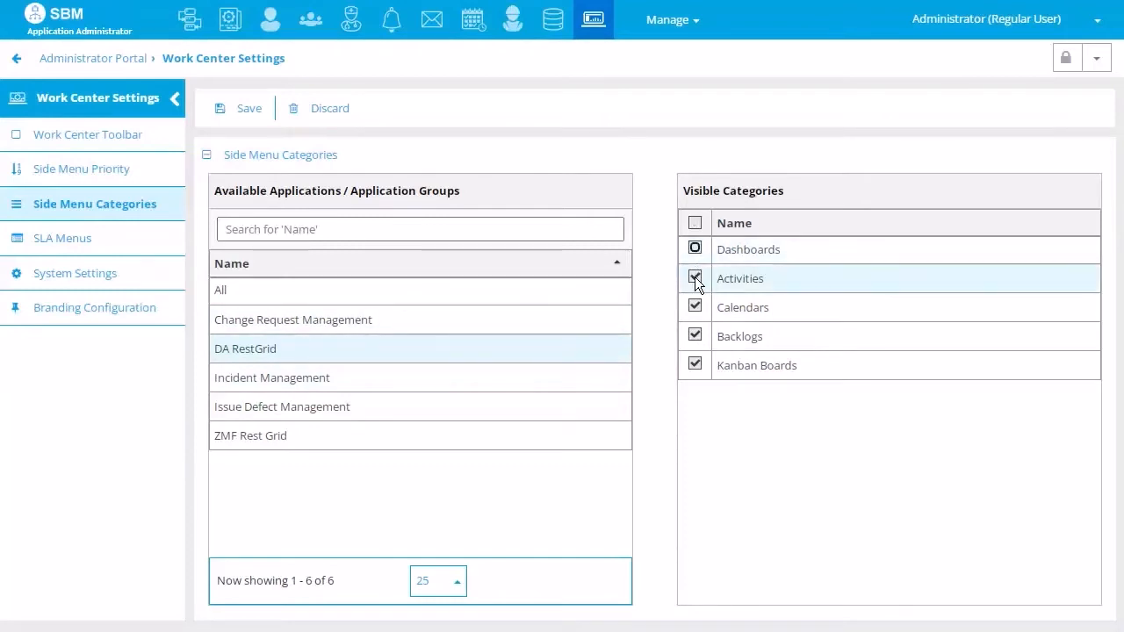
click(695, 278)
click(695, 306)
click(694, 335)
click(695, 364)
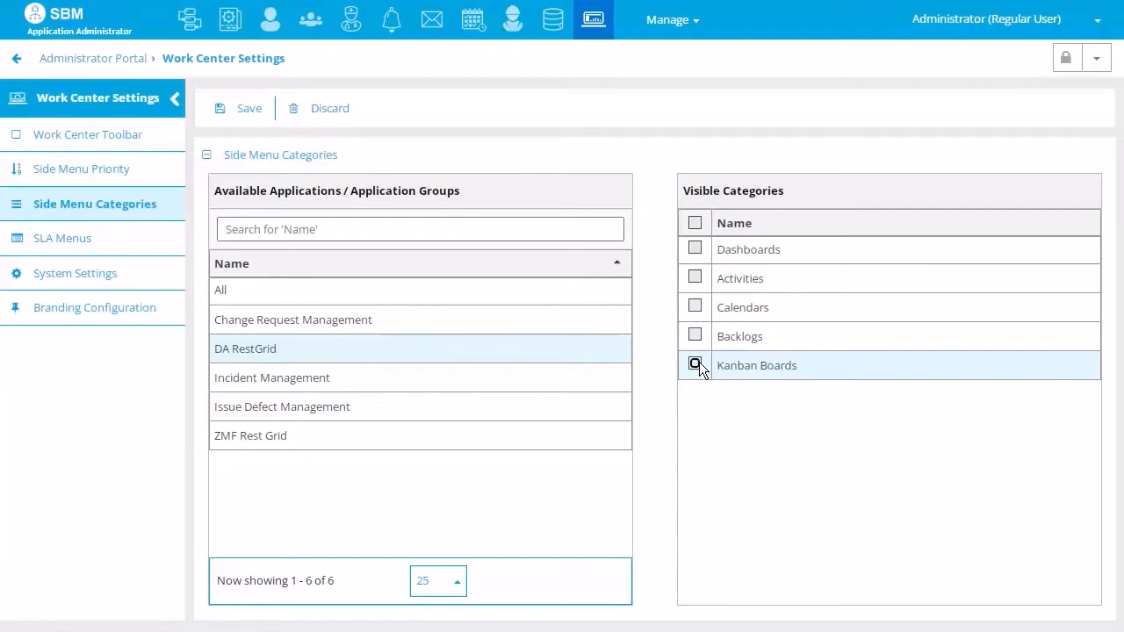
click(695, 365)
Hide the Dashboards, Activities, Calendars, Backlogs and Kanban Boards categories for Incident Management, then discard the unsaved category changes.
click(544, 383)
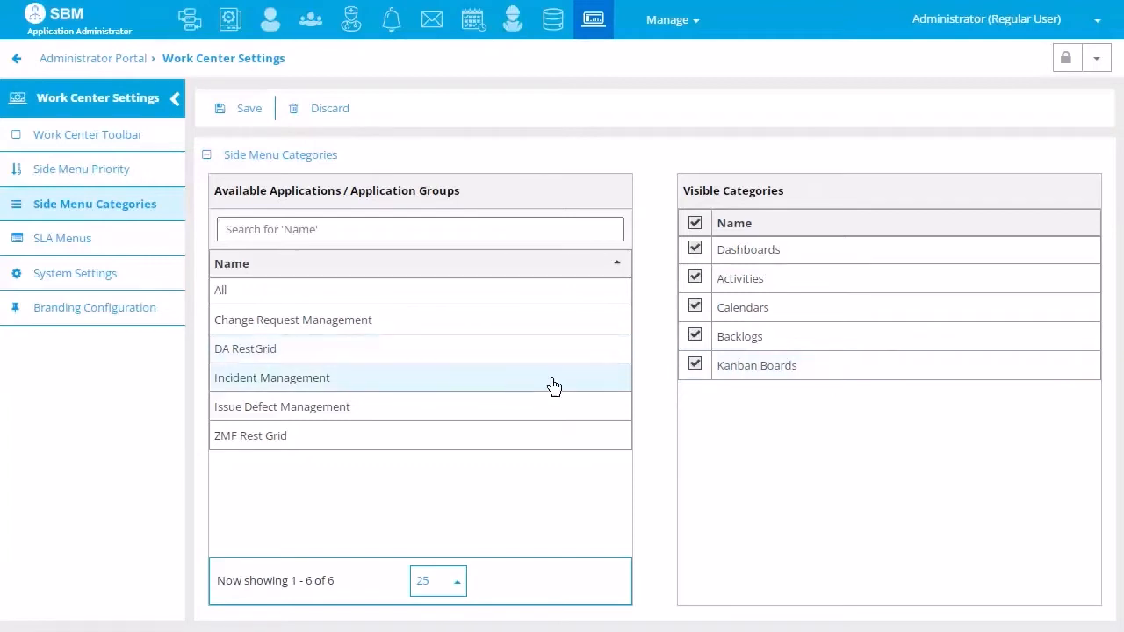
click(698, 251)
click(699, 278)
click(697, 306)
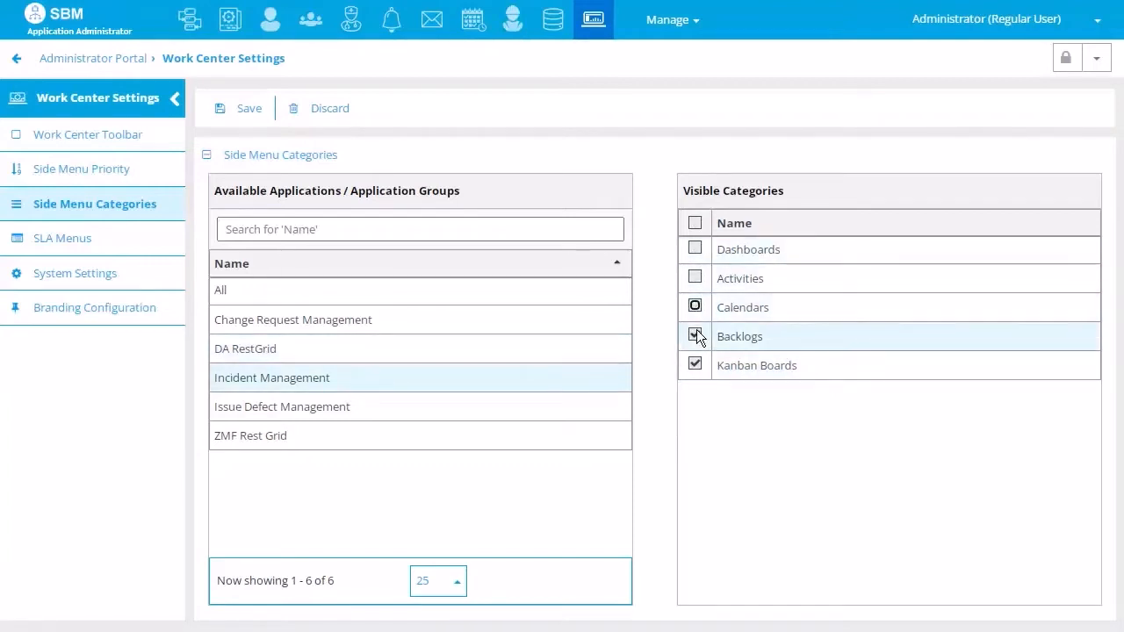
click(695, 335)
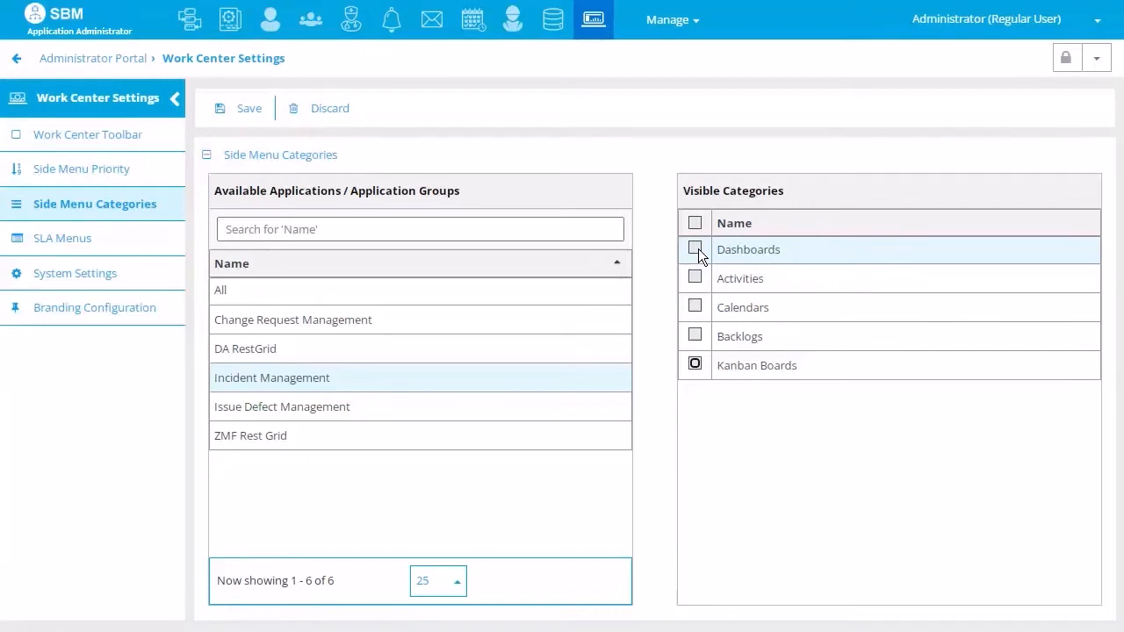
click(330, 115)
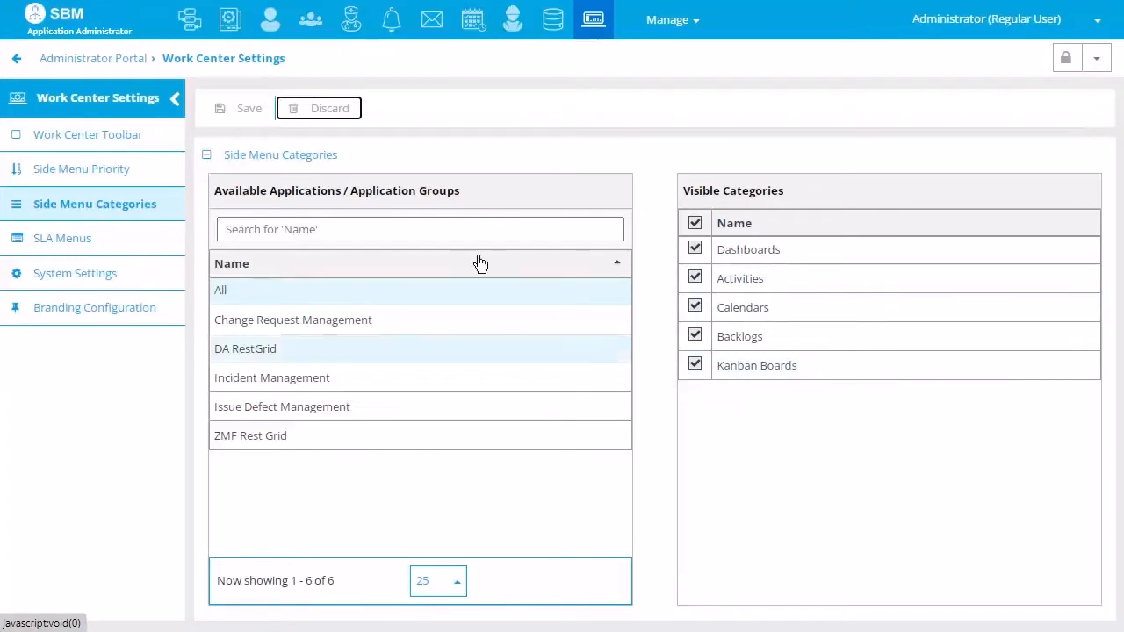
Open the CR Administrator group's preferences and view its Work Center Toolbar and Side Menu Categories settings.
click(132, 62)
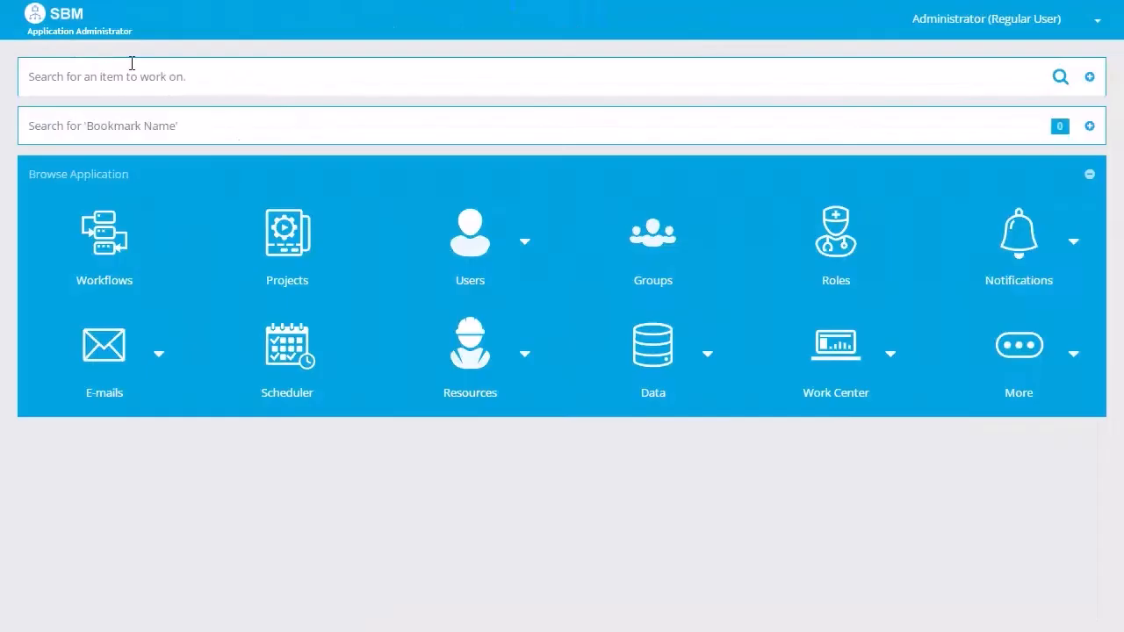
click(629, 250)
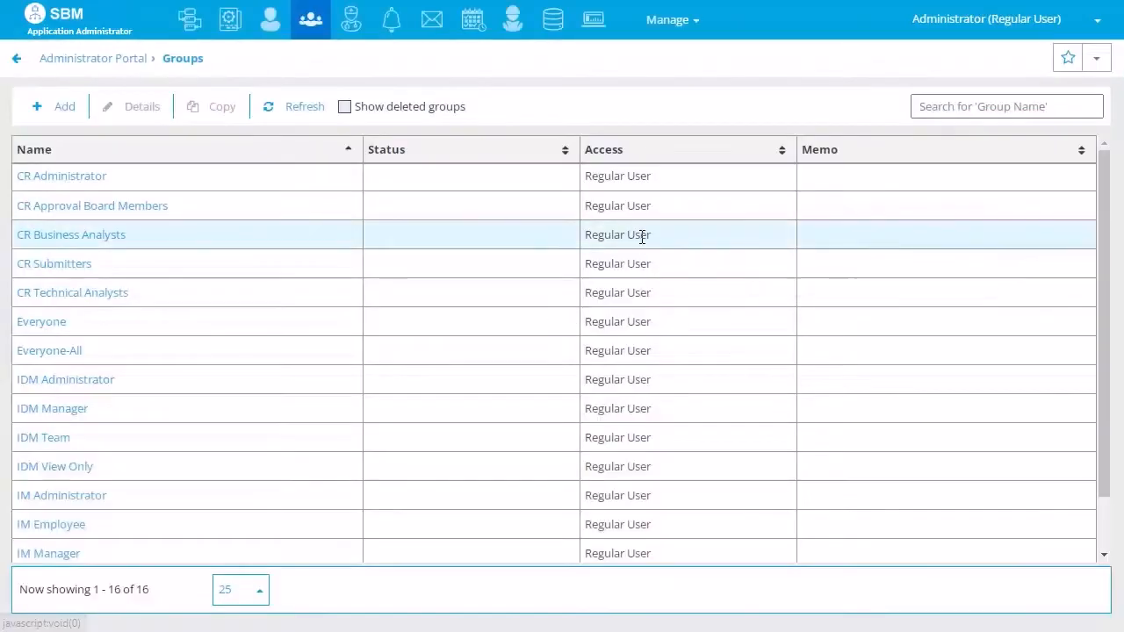
click(95, 180)
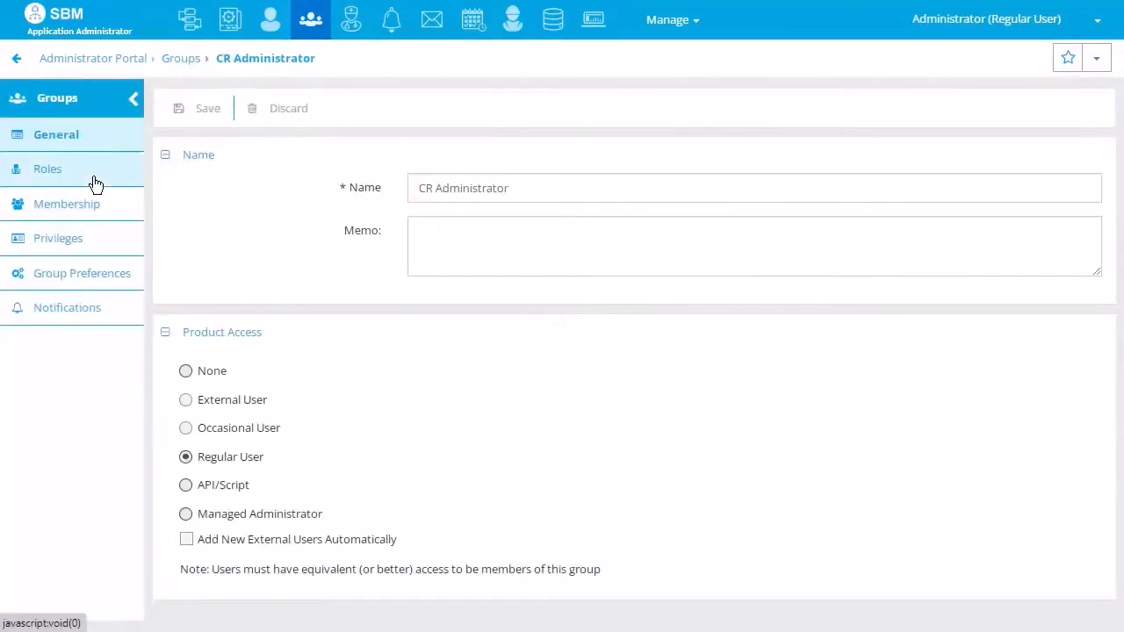
click(58, 275)
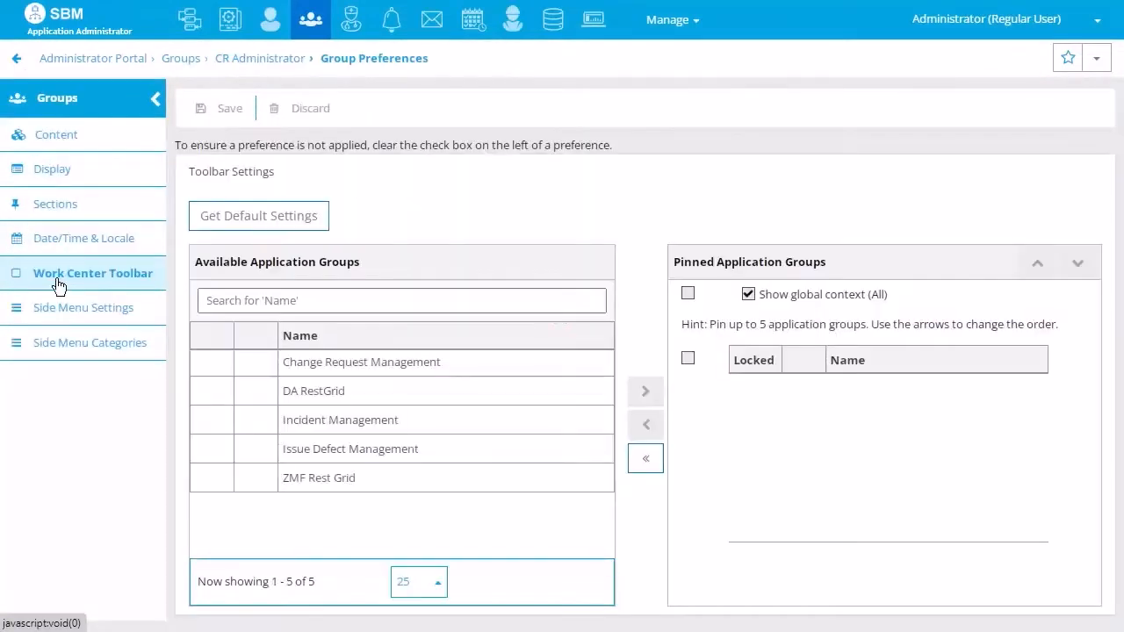
click(51, 346)
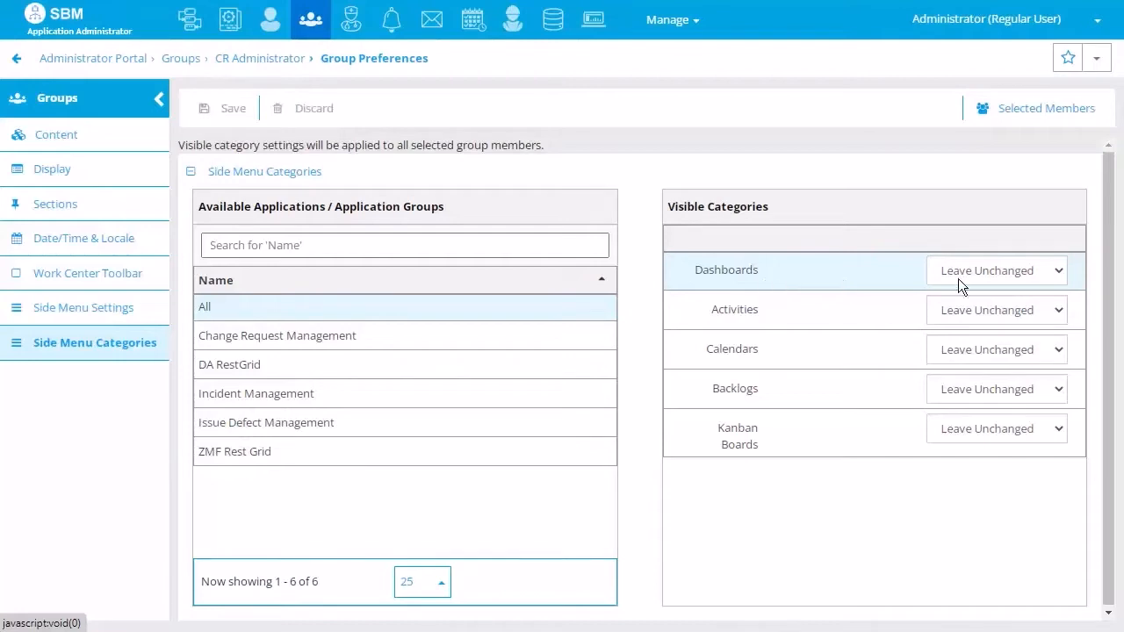
Set Dashboards to Show for All in the group's side menu categories, then return to the Administrator Portal discarding the change.
click(1054, 273)
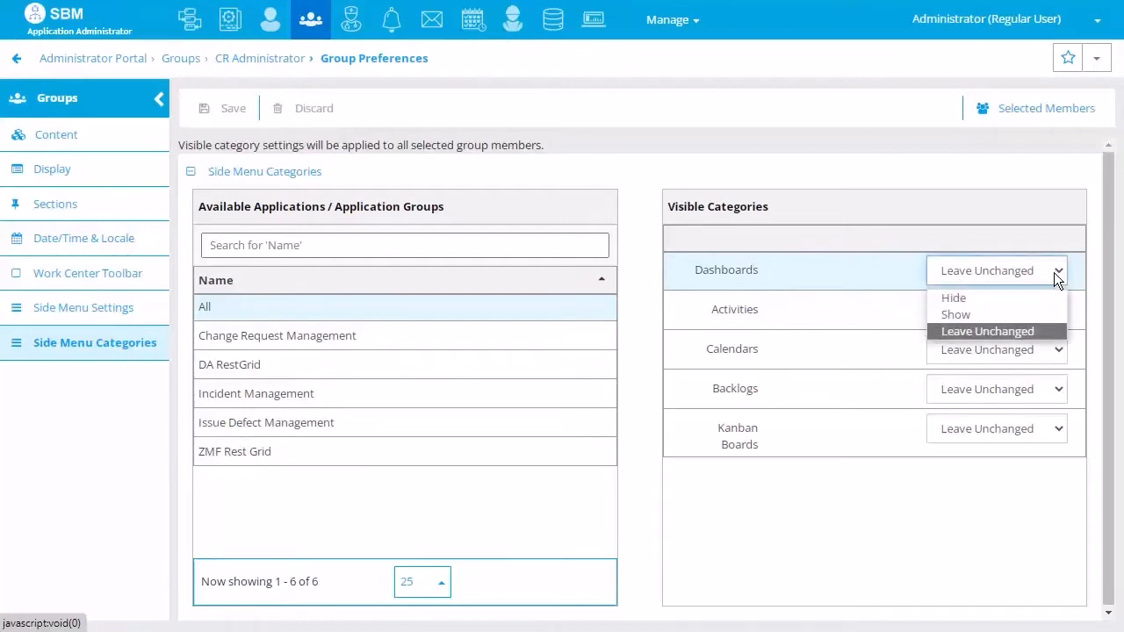
click(946, 314)
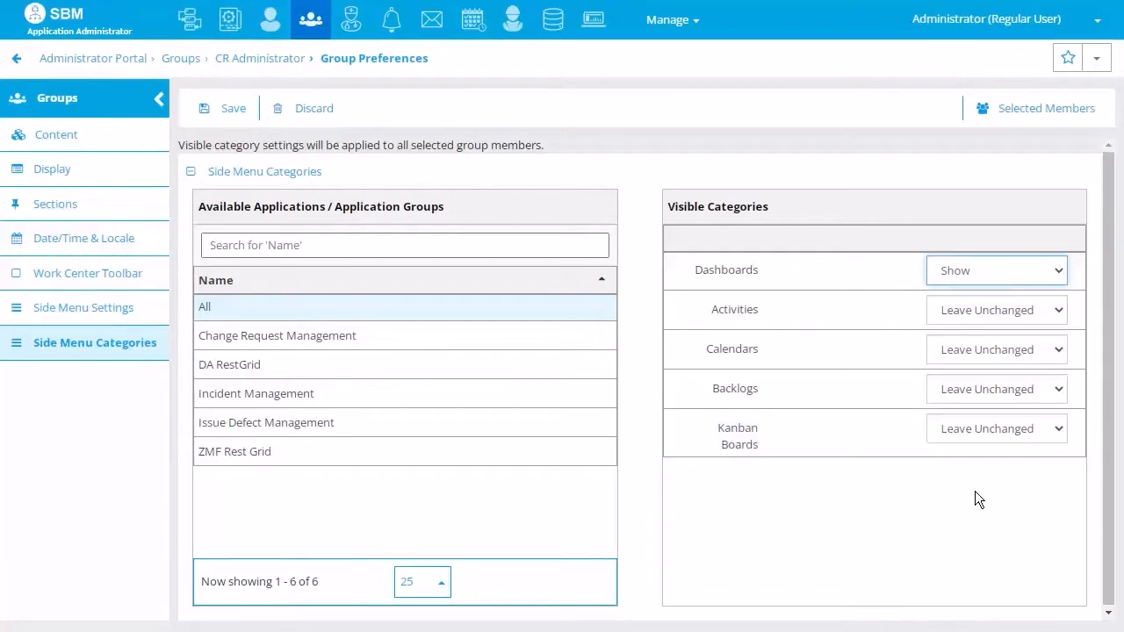
click(90, 60)
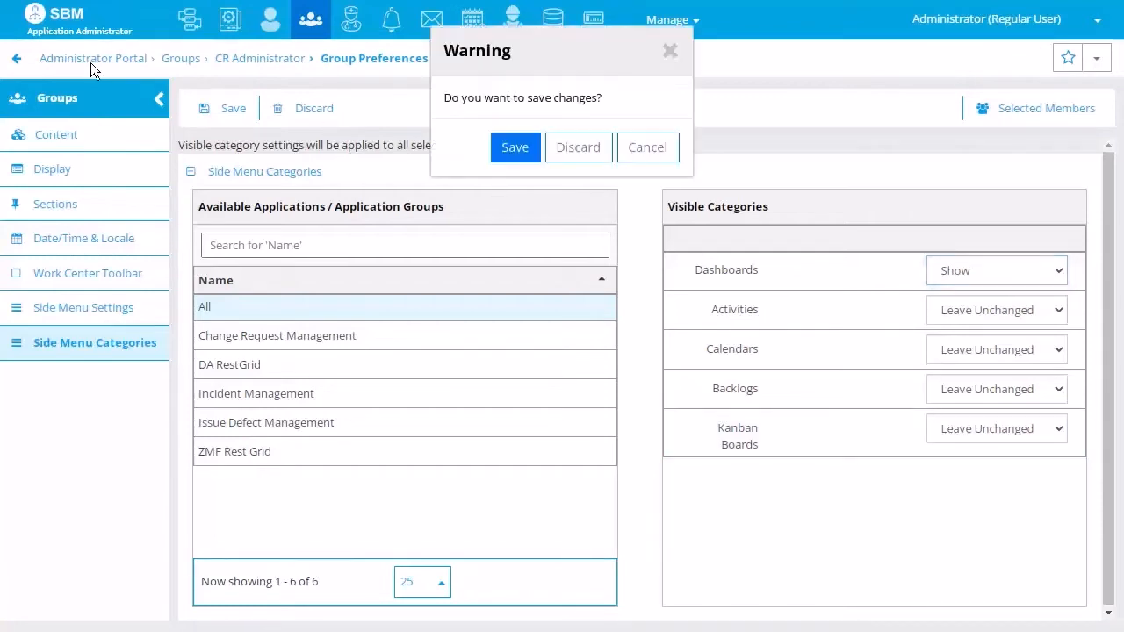
click(572, 155)
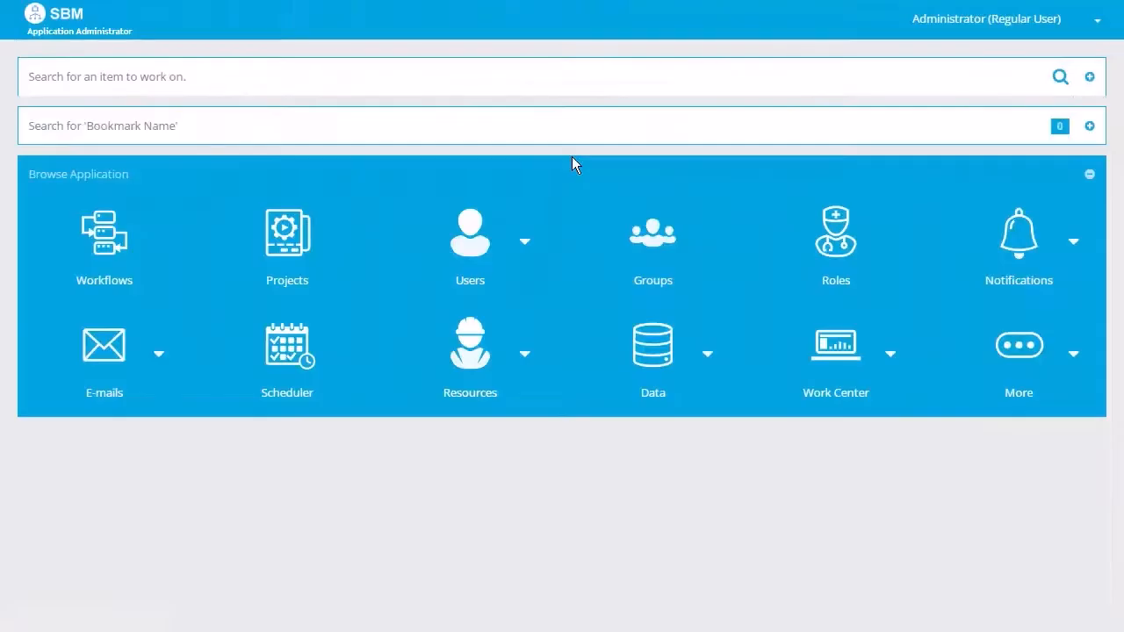
Open the SLA Menus page in the Work Center Settings.
click(842, 360)
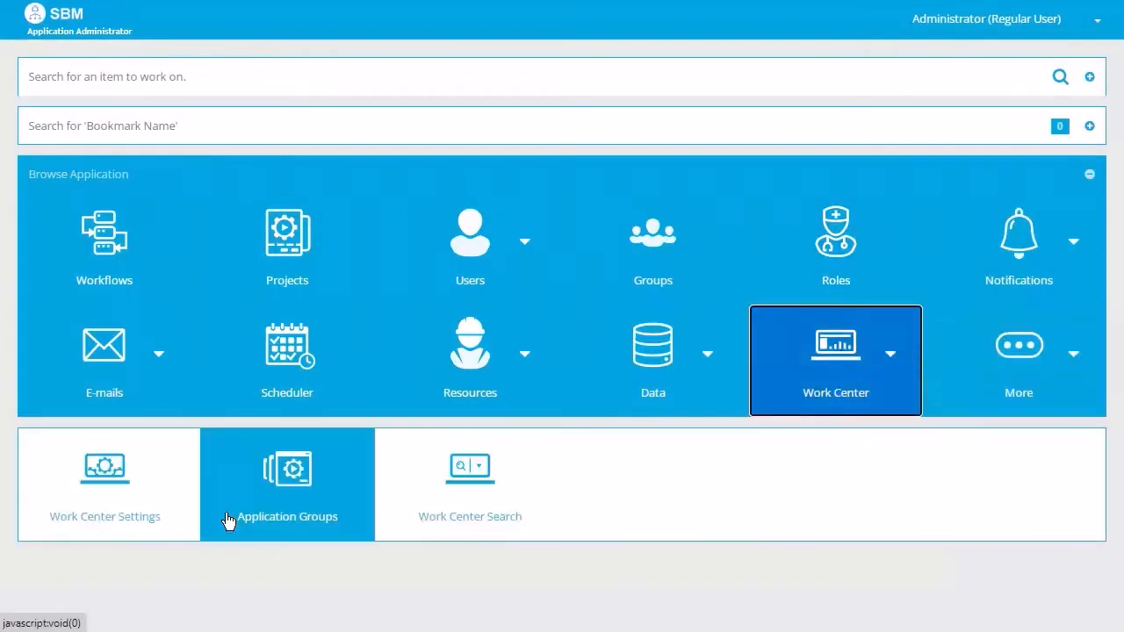
click(91, 481)
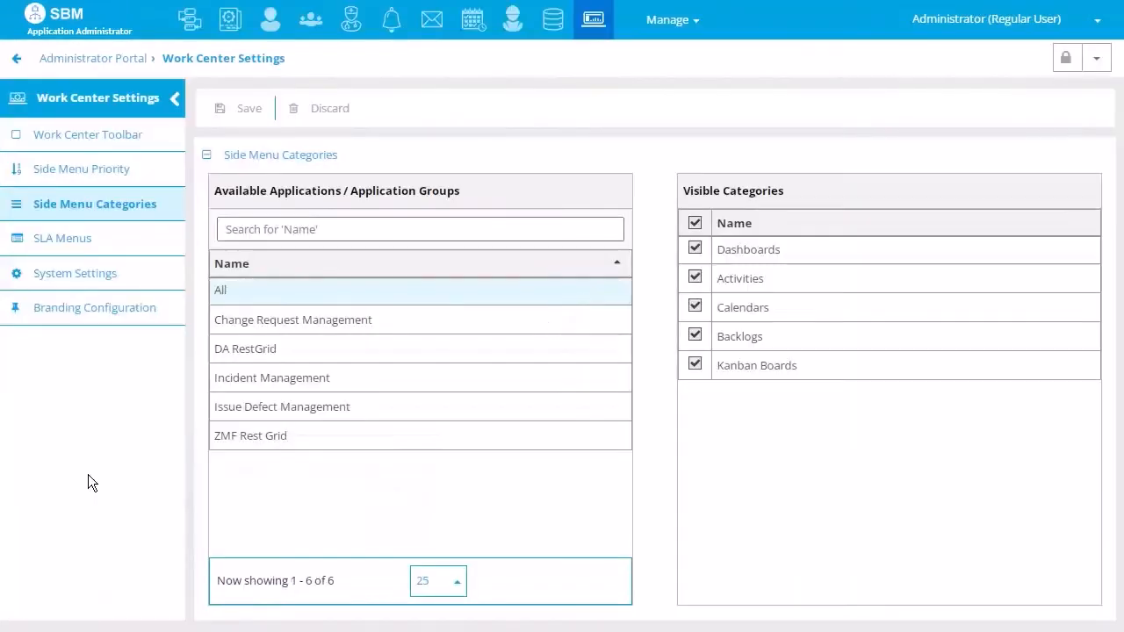
click(42, 248)
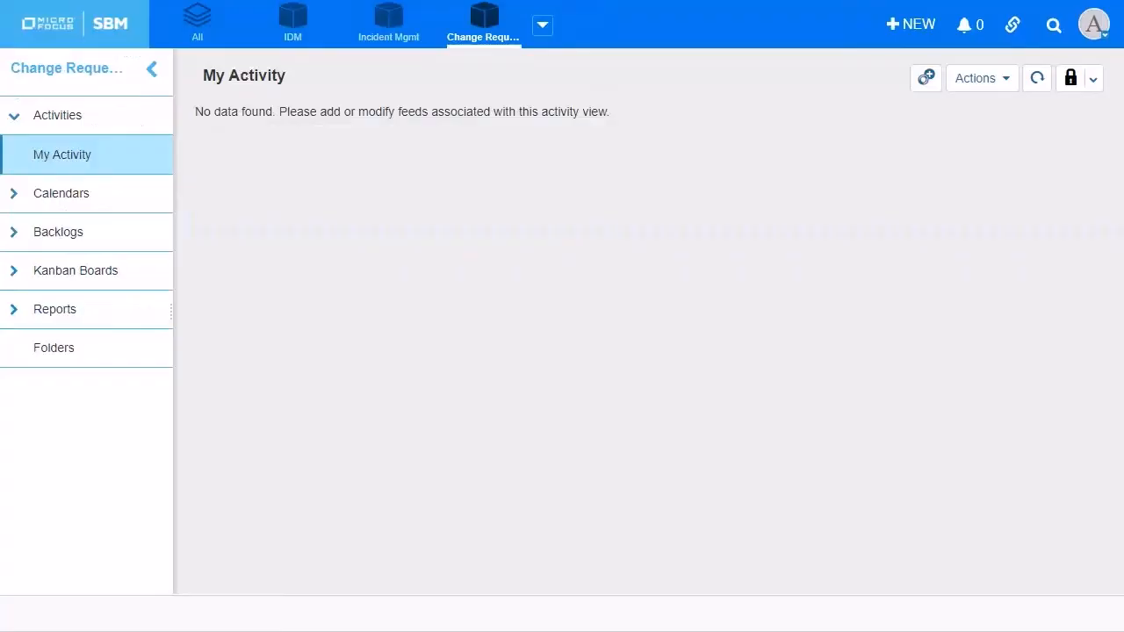
View the IDM application group in Work Center, expanding its Reports category and widening the side menu to read the report names.
click(291, 28)
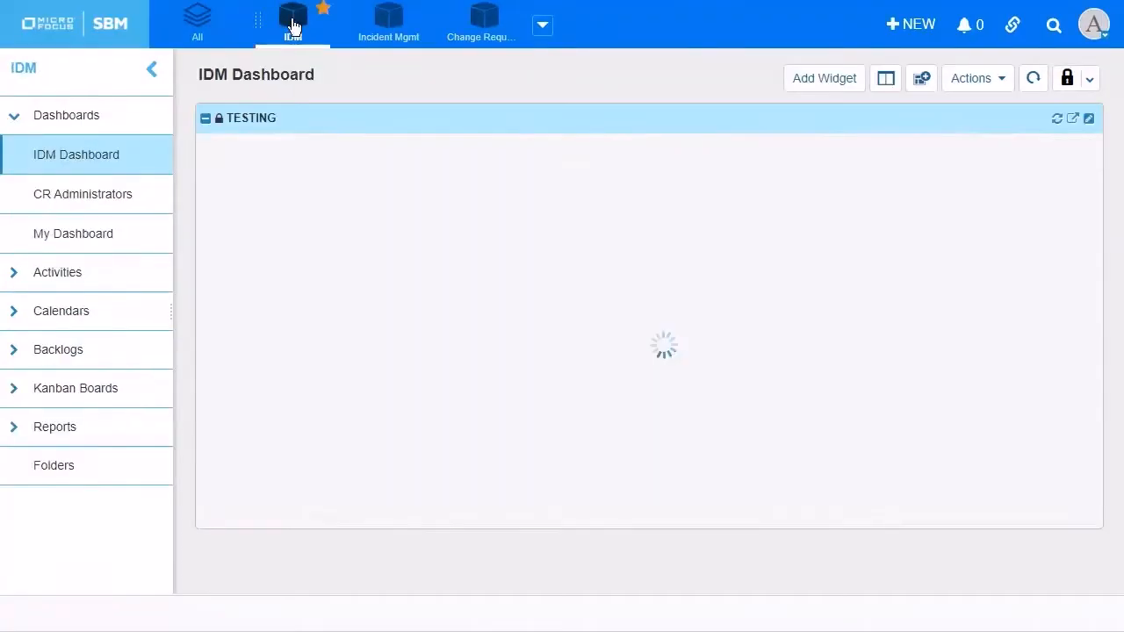
click(14, 428)
scroll(50, 439, down, 1)
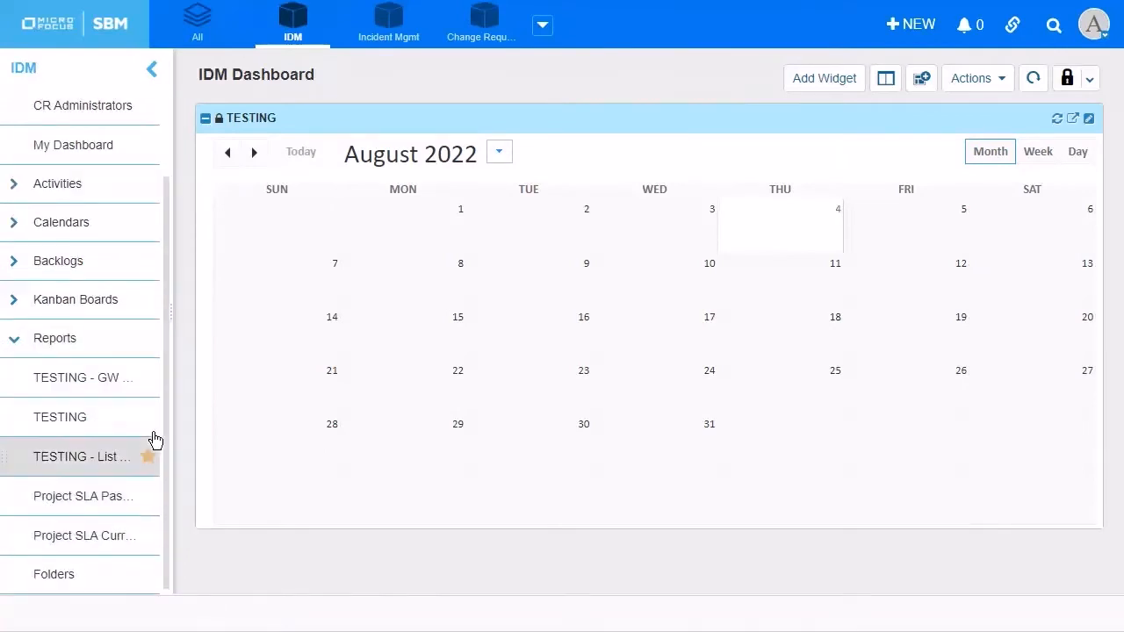
drag(170, 432, 301, 430)
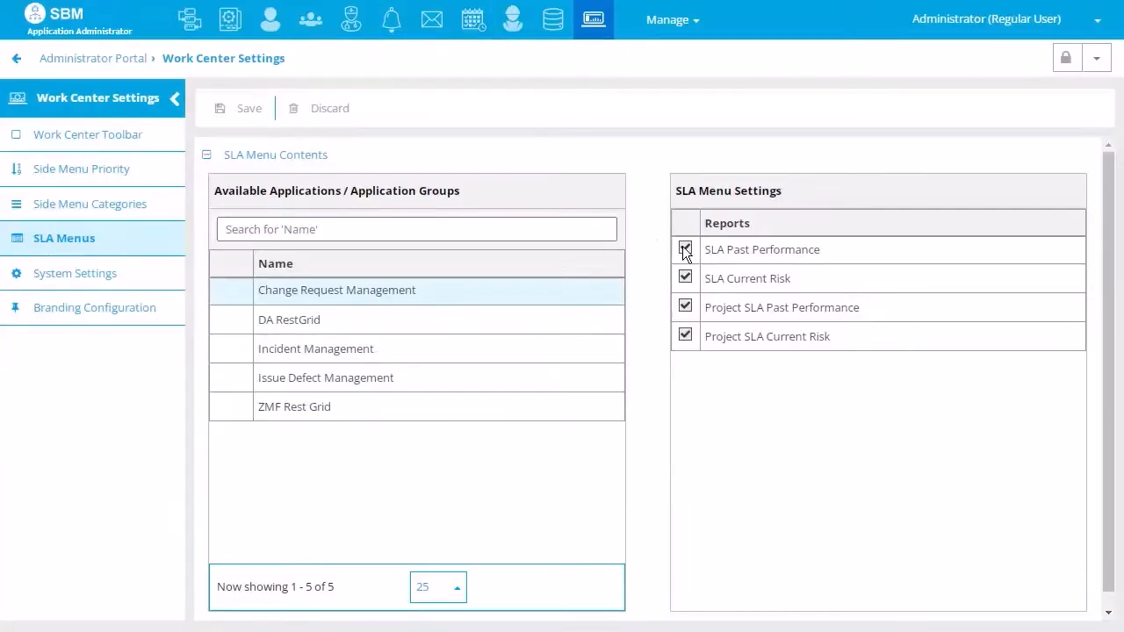
Hide the SLA Past Performance, SLA Current Risk, Project SLA Past Performance and Project SLA Current Risk reports for Change Request Management.
click(685, 250)
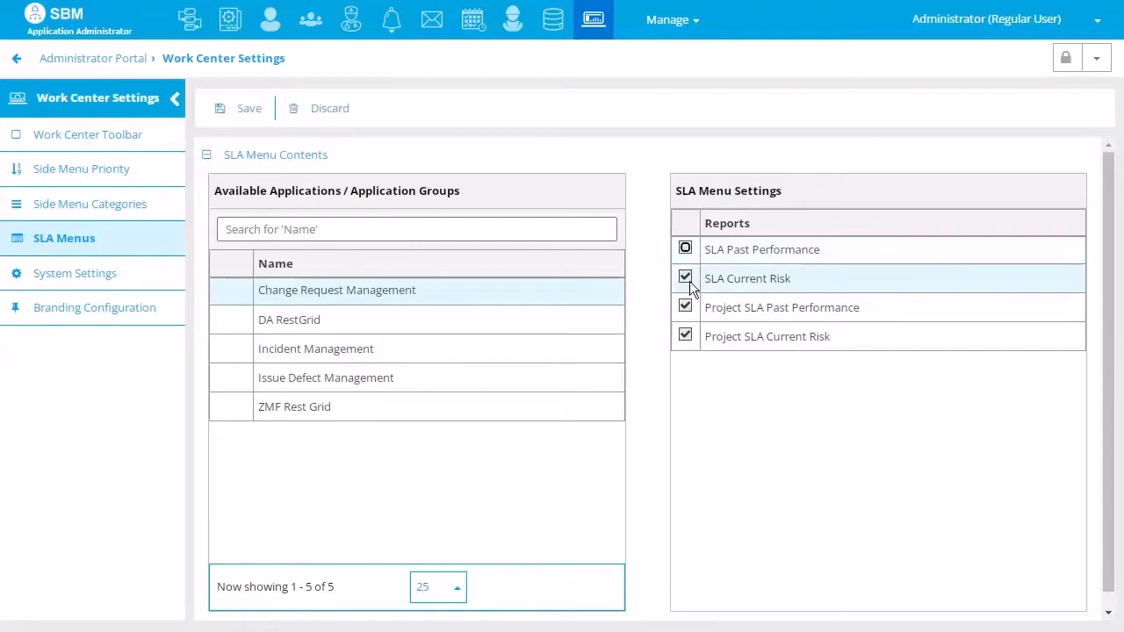
click(685, 279)
click(686, 307)
click(685, 336)
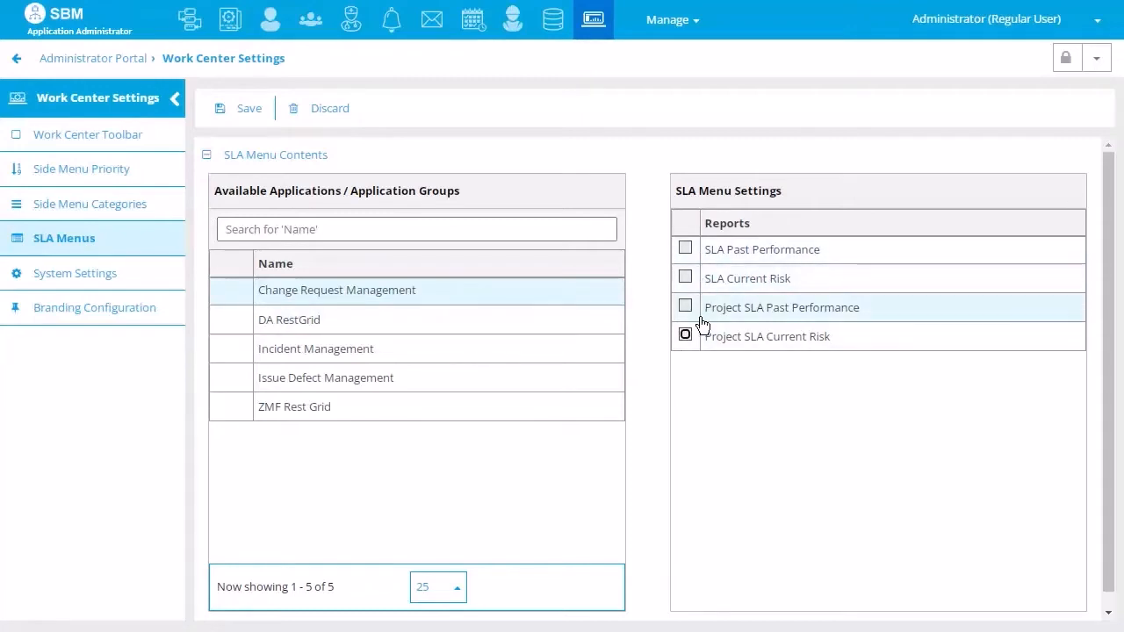
Hide all four SLA reports, covering past performance and current risk, for Incident Management.
click(571, 325)
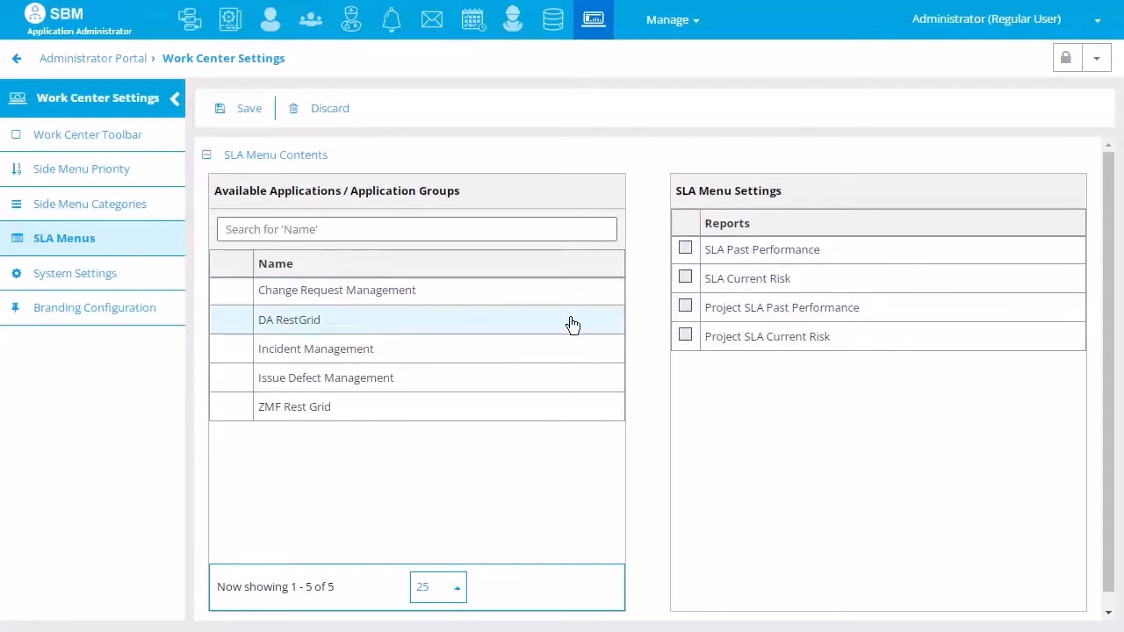
click(498, 363)
click(685, 248)
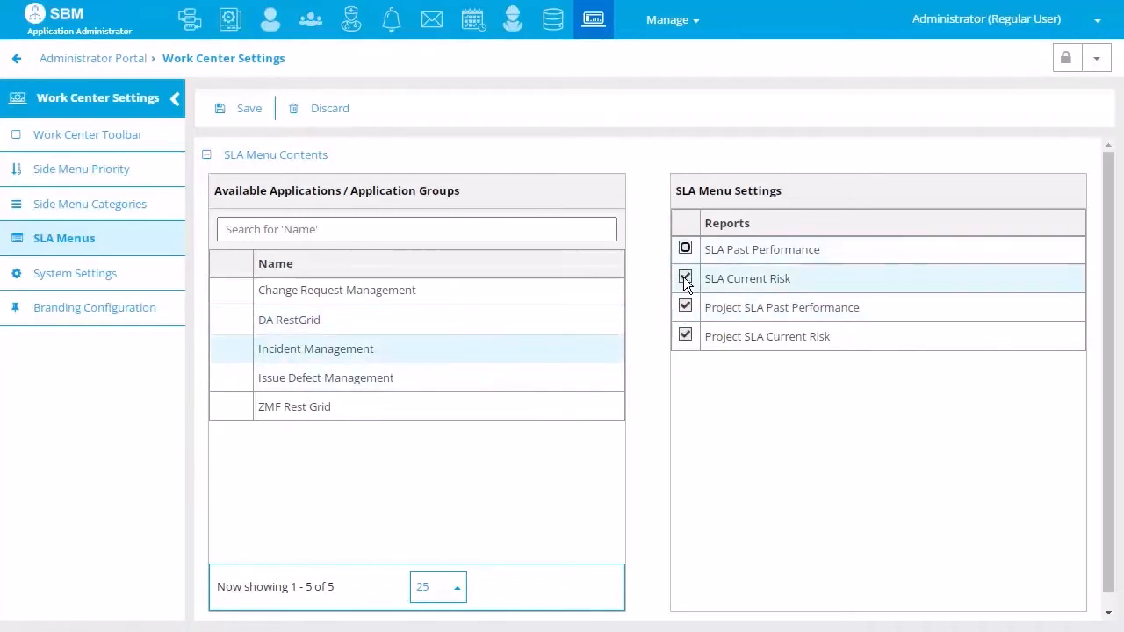
click(685, 277)
click(686, 307)
click(685, 335)
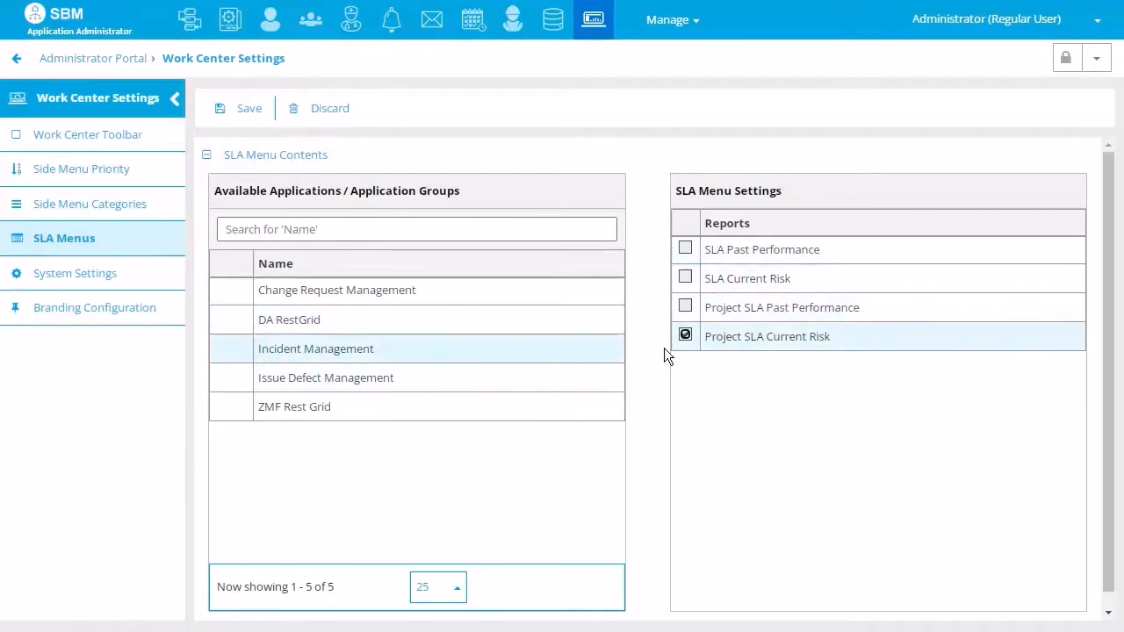
Hide all four SLA and Project SLA reports for ZMF Rest Grid.
click(435, 401)
click(685, 248)
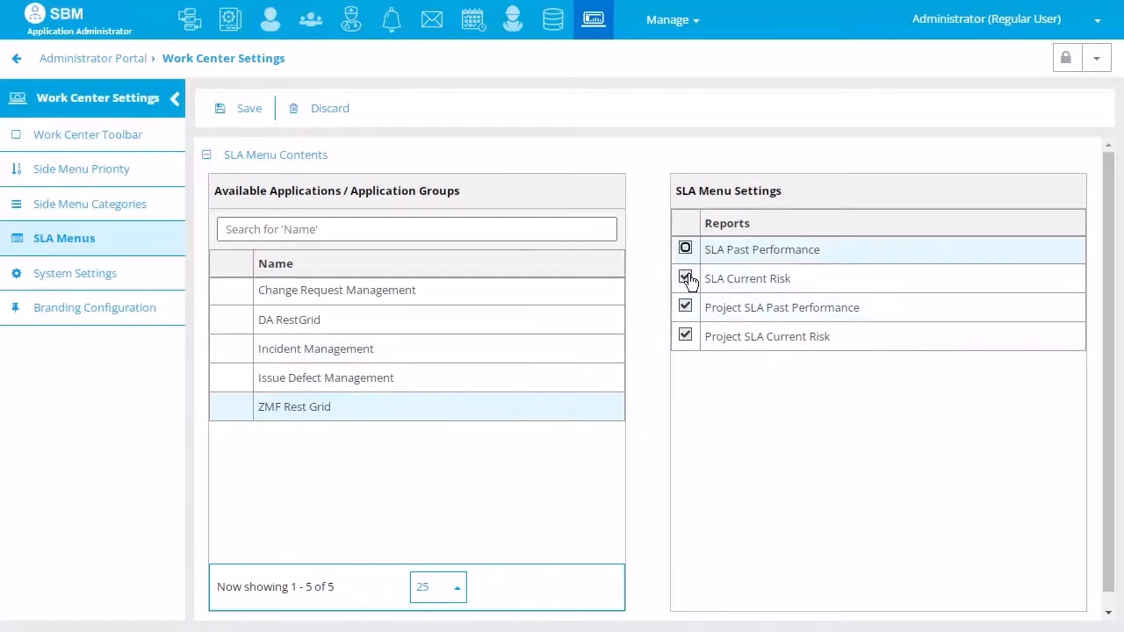
click(685, 278)
click(685, 308)
click(685, 335)
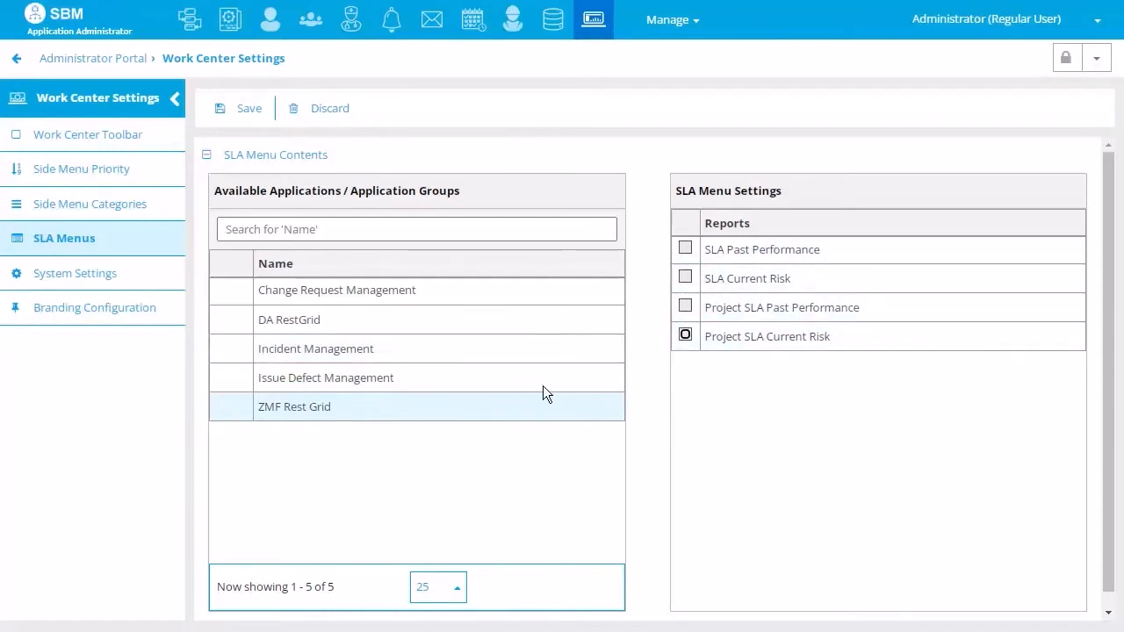
Switch to System Settings, discarding the SLA menu changes, and toggle the Use Selected Theme for all Users option.
click(136, 275)
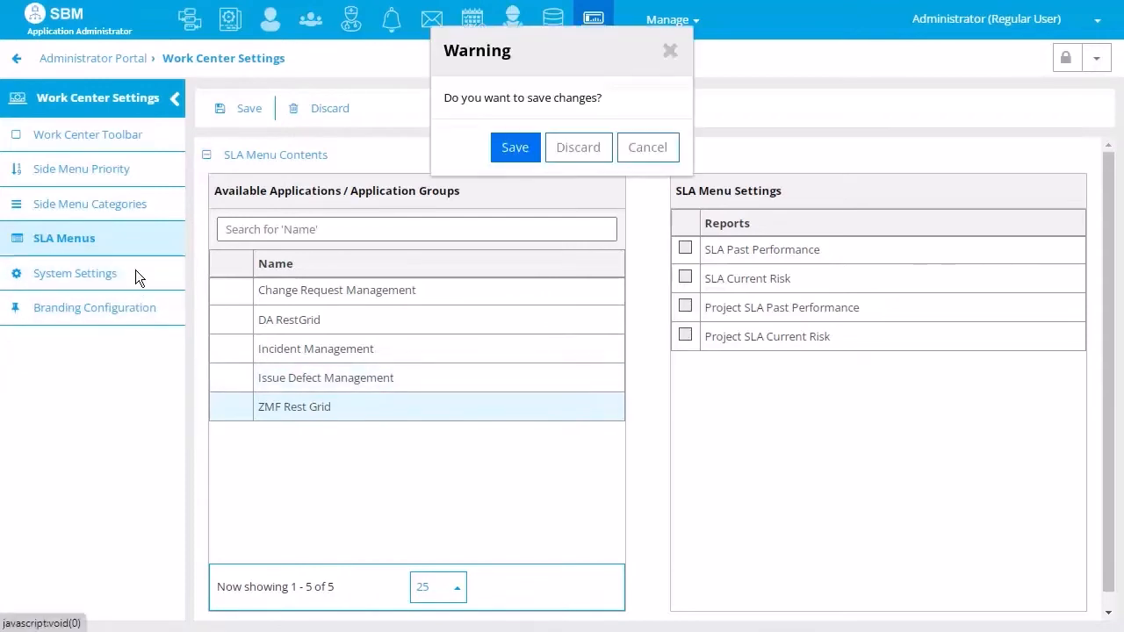
click(593, 150)
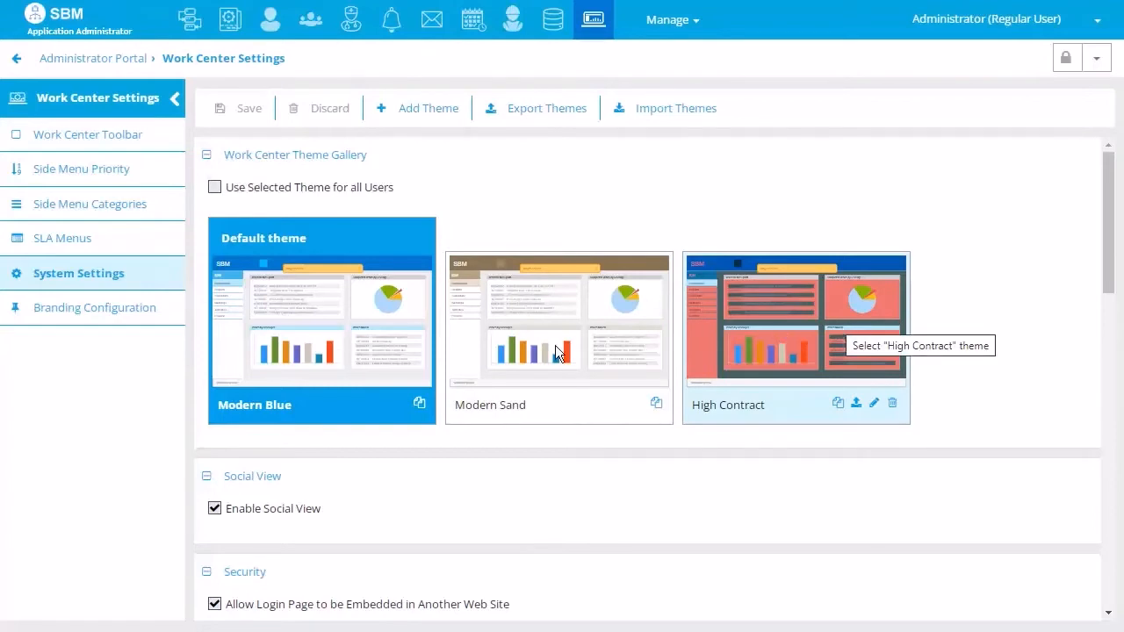
click(214, 188)
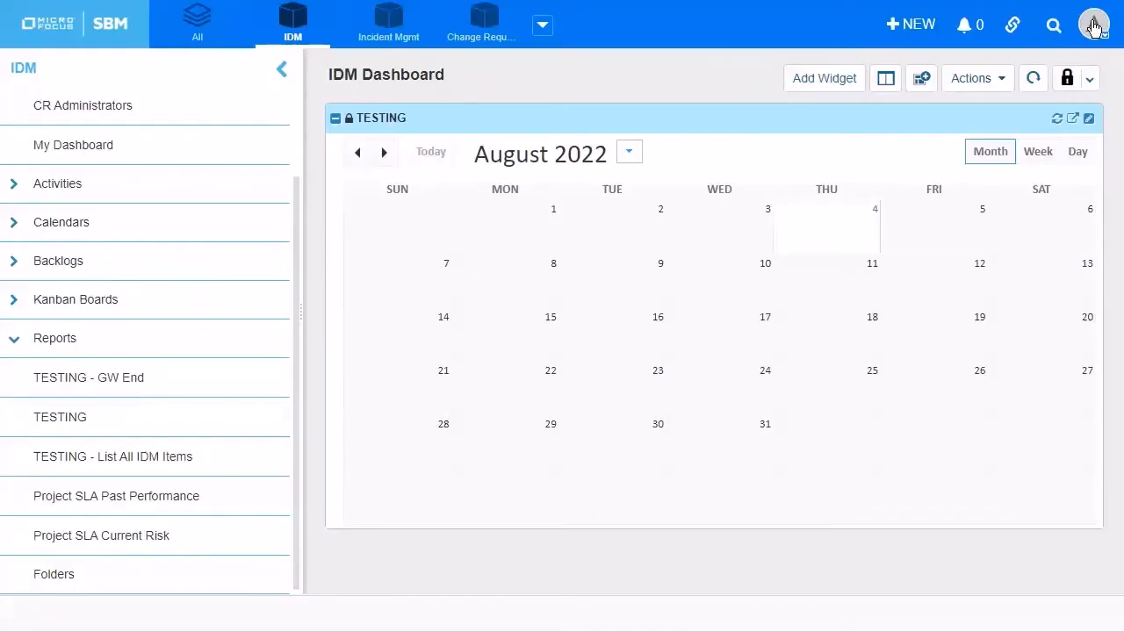
View the Display page of the personal user settings in Work Center.
click(1093, 28)
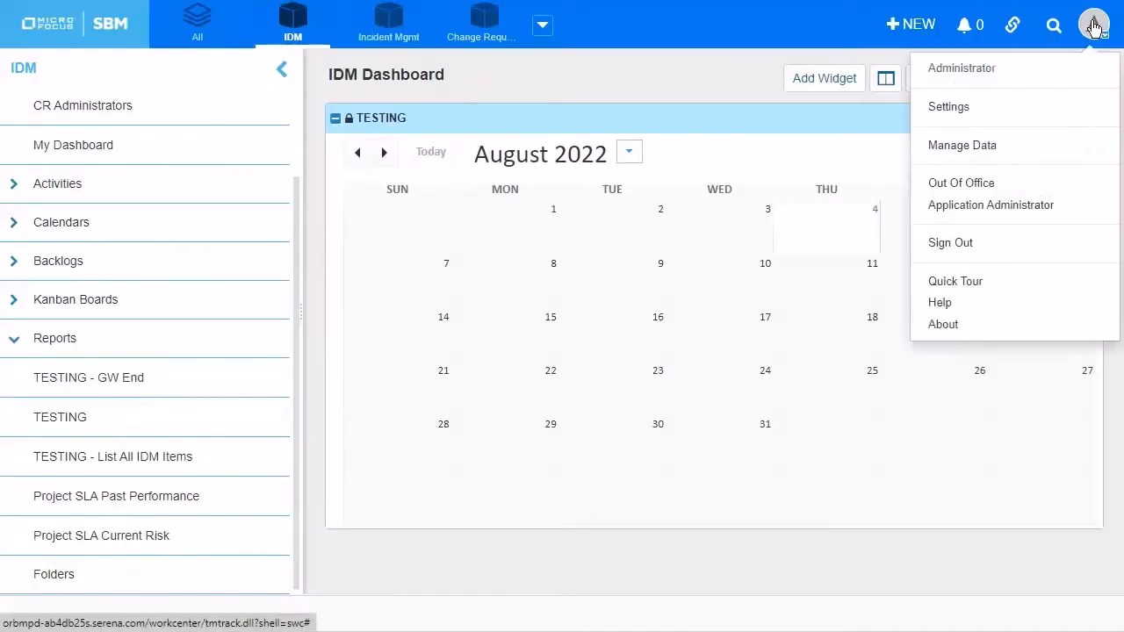
click(945, 112)
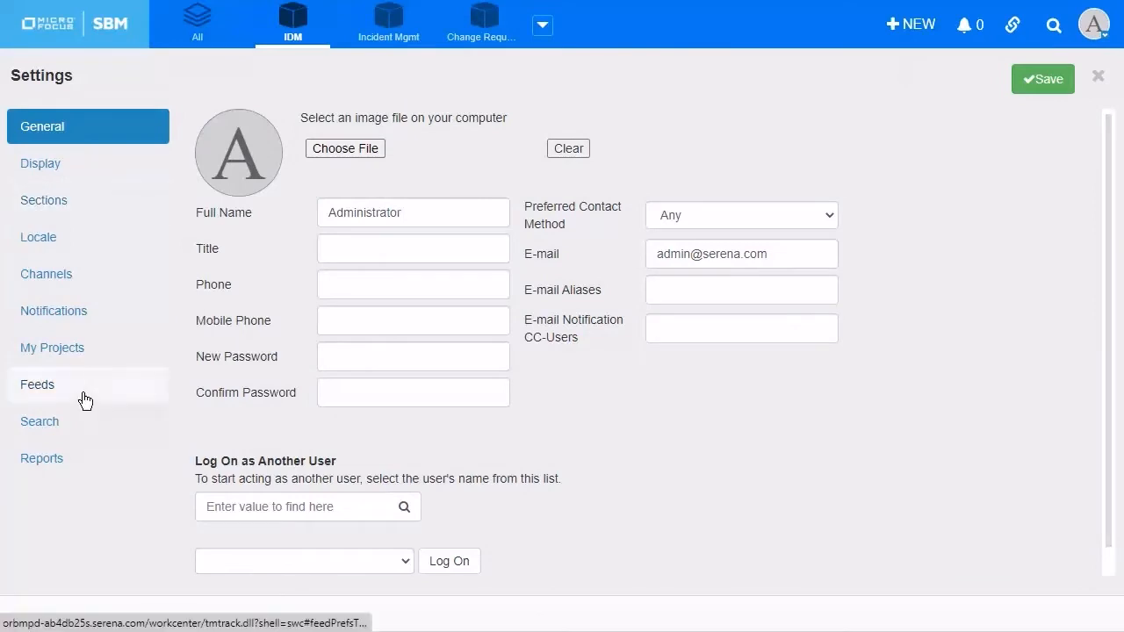
click(101, 167)
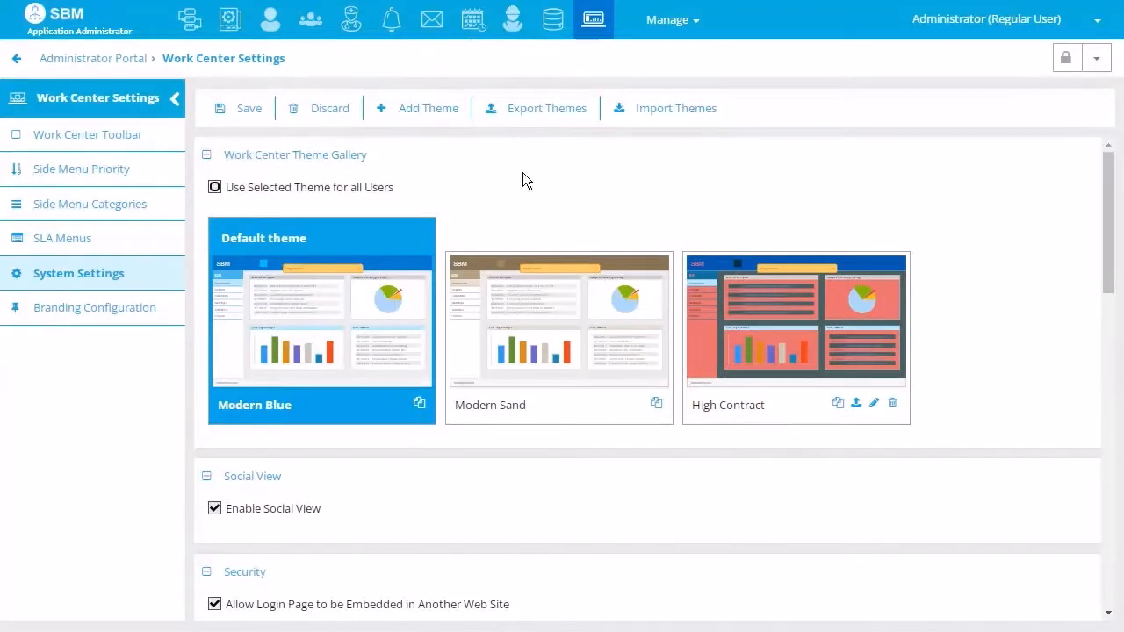
Review the Social View and Security system settings, including the HTML sanitizer configuration, attachment downloads and file attachment restrictions.
scroll(518, 417, down, 2)
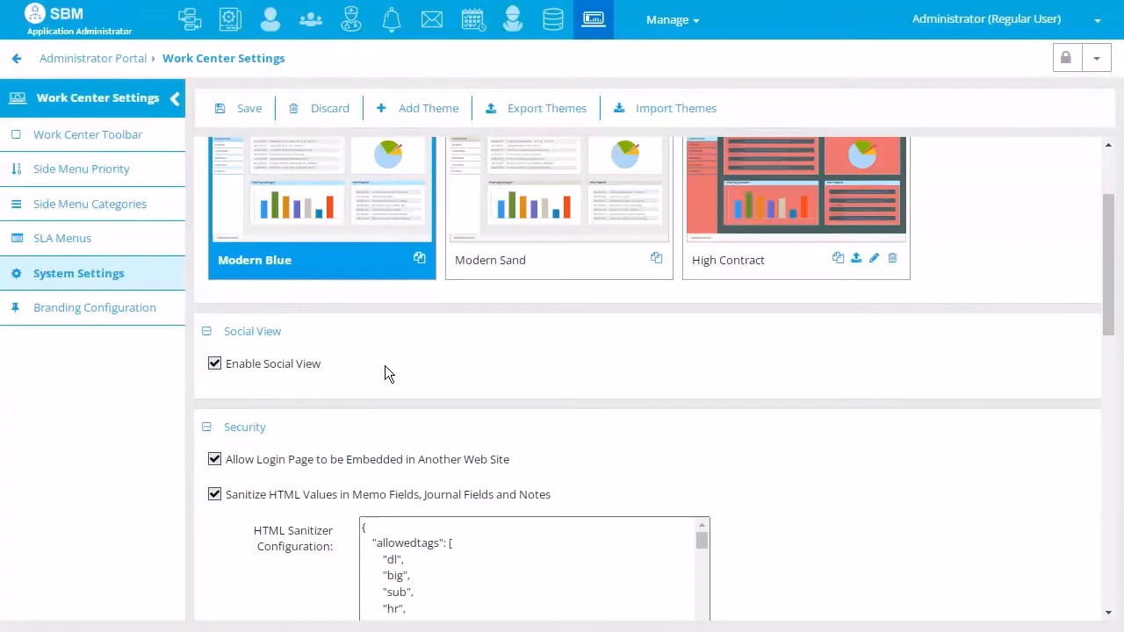
scroll(384, 365, down, 1)
scroll(384, 365, down, 1)
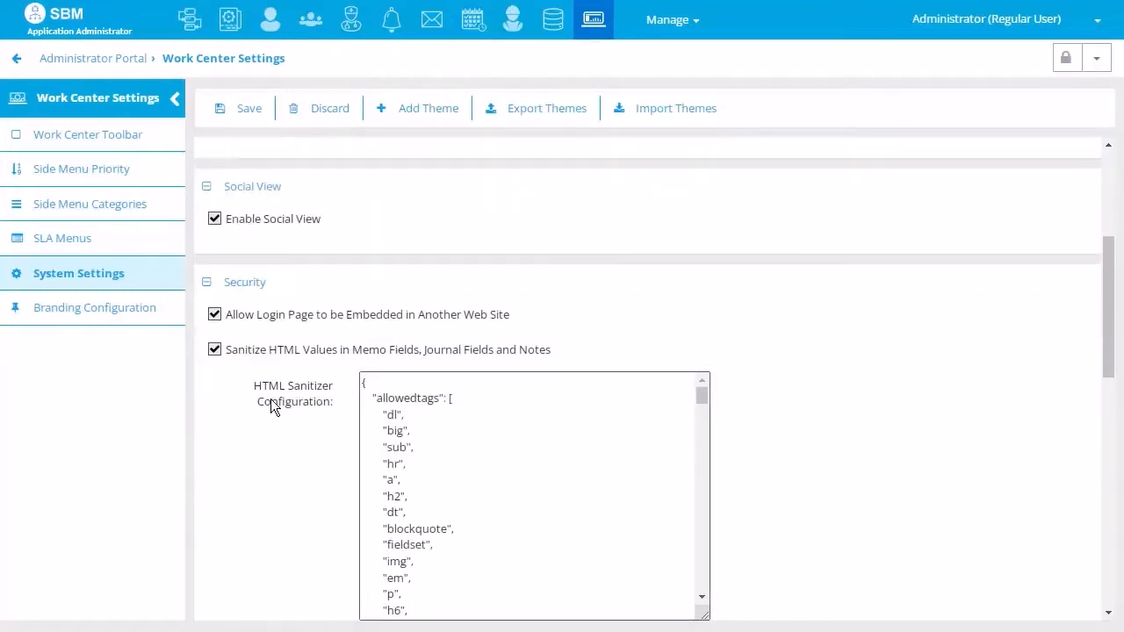
scroll(271, 404, down, 1)
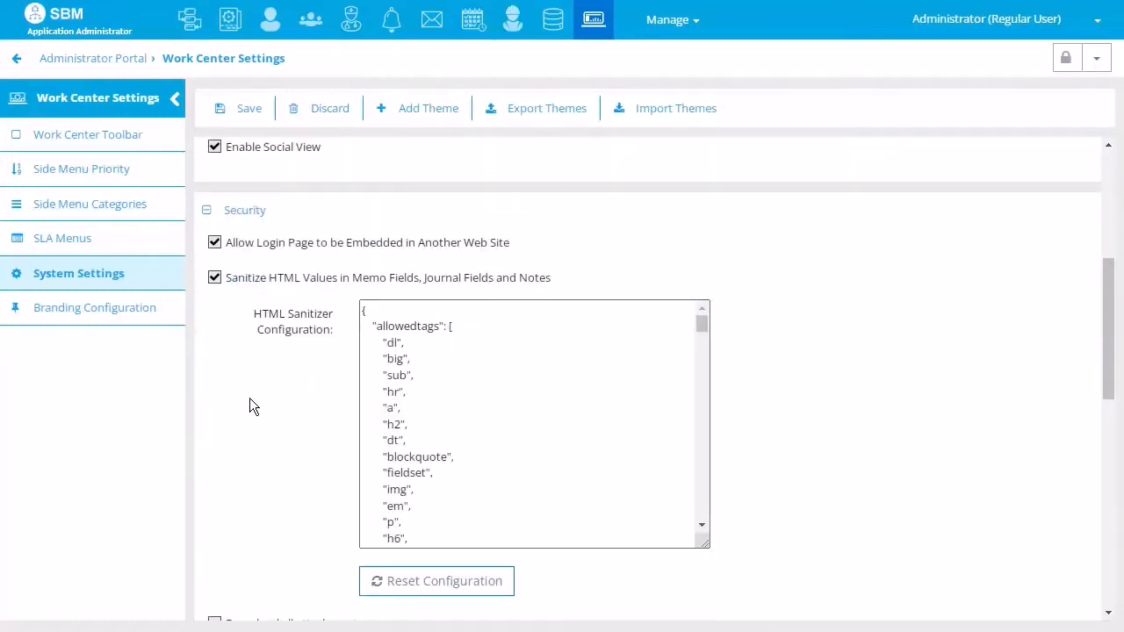
scroll(249, 406, down, 1)
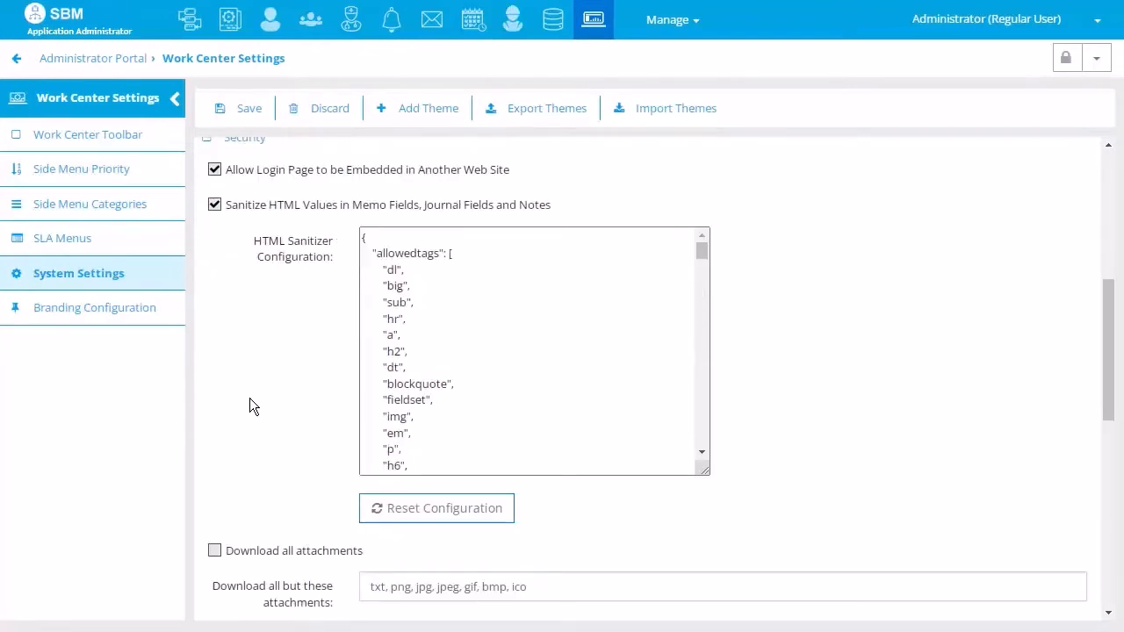
scroll(249, 406, down, 2)
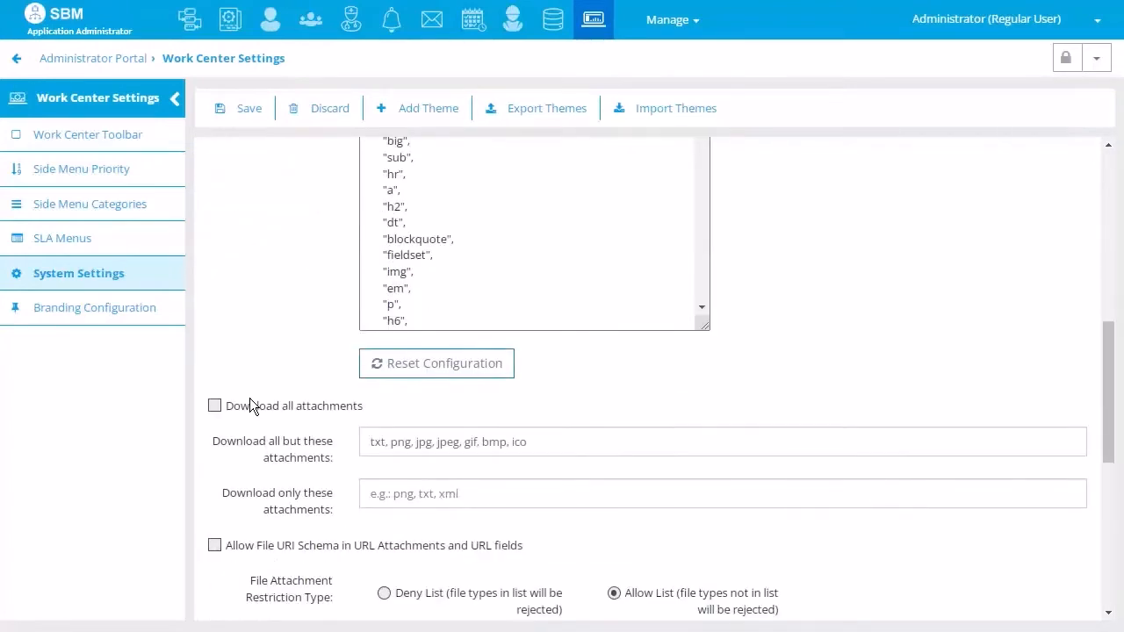
scroll(250, 406, down, 2)
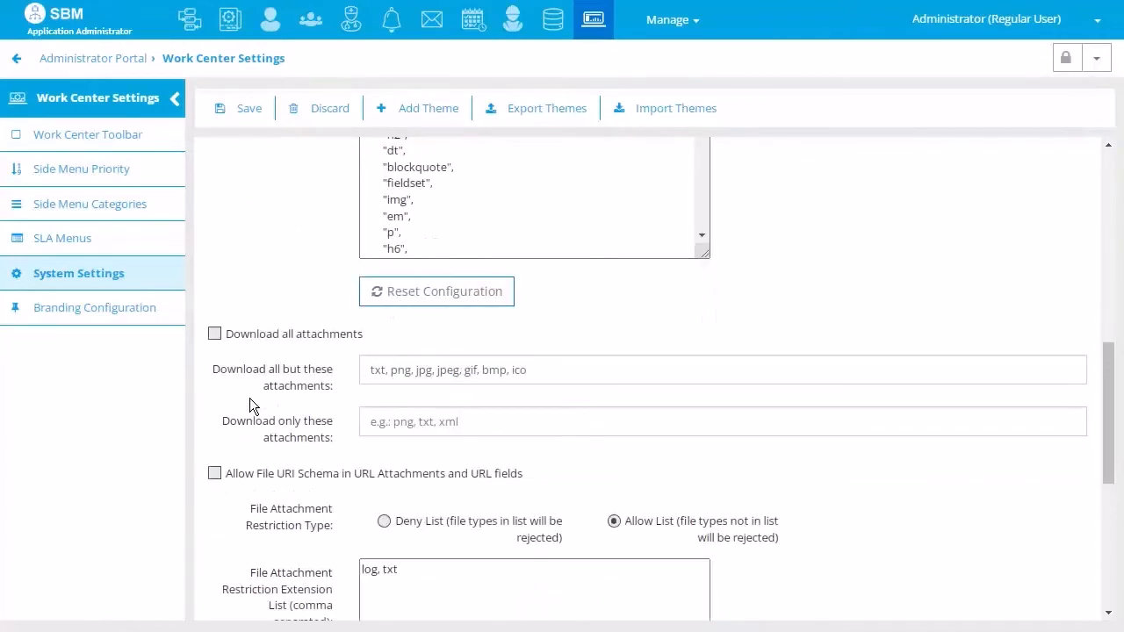
scroll(252, 406, down, 1)
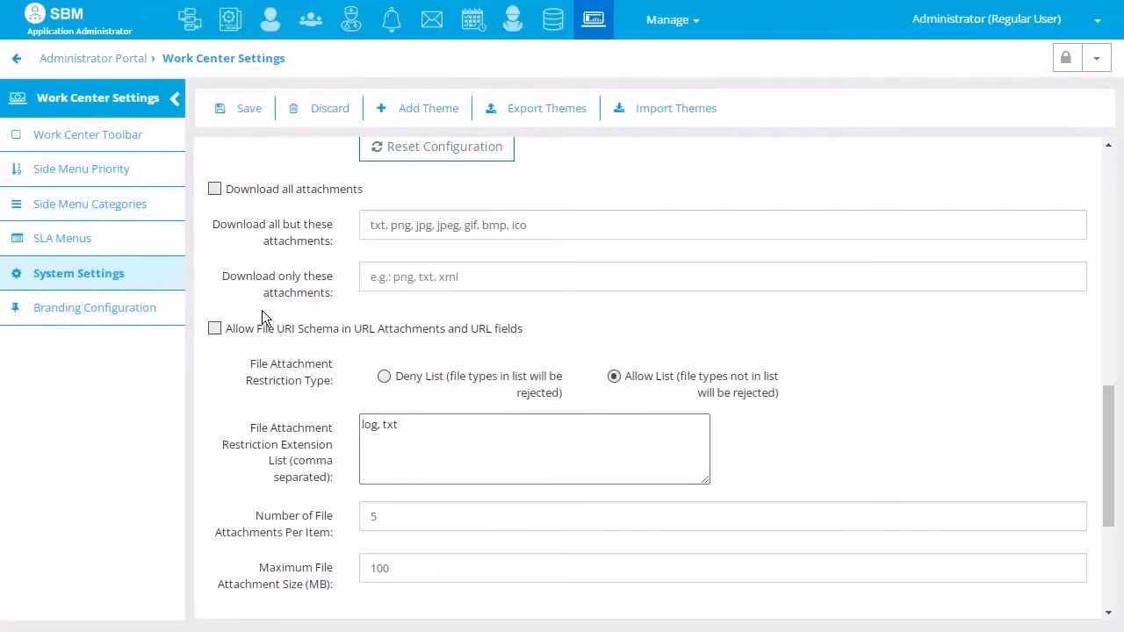
scroll(262, 317, down, 1)
scroll(261, 312, down, 1)
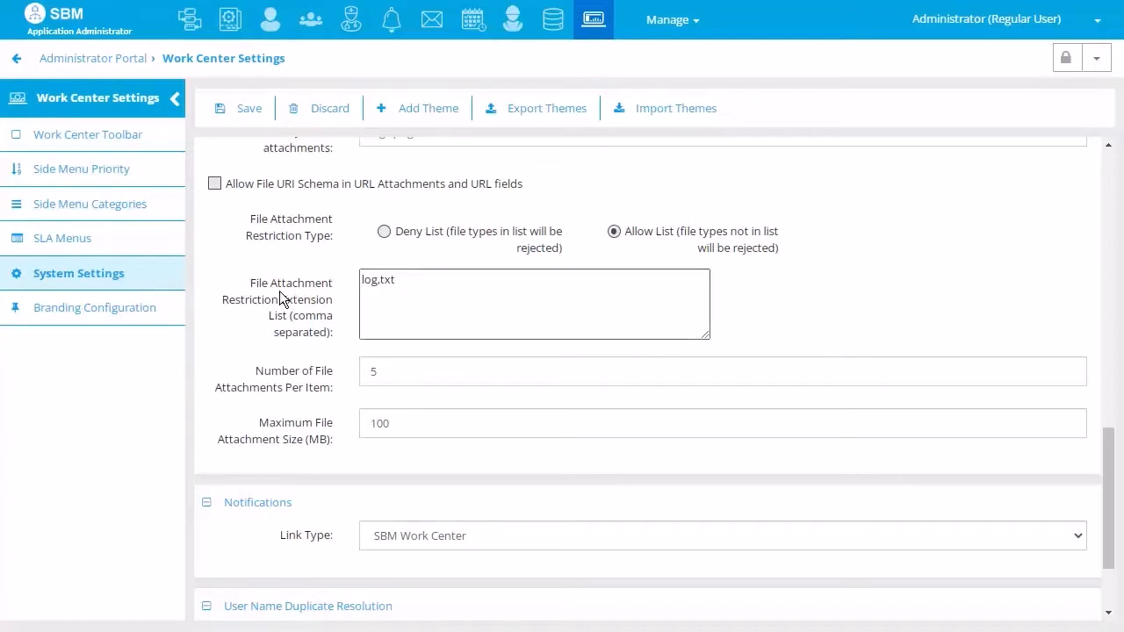
Add pdf and png to the file attachment restriction extension list and switch the restriction type to Deny List.
click(417, 283)
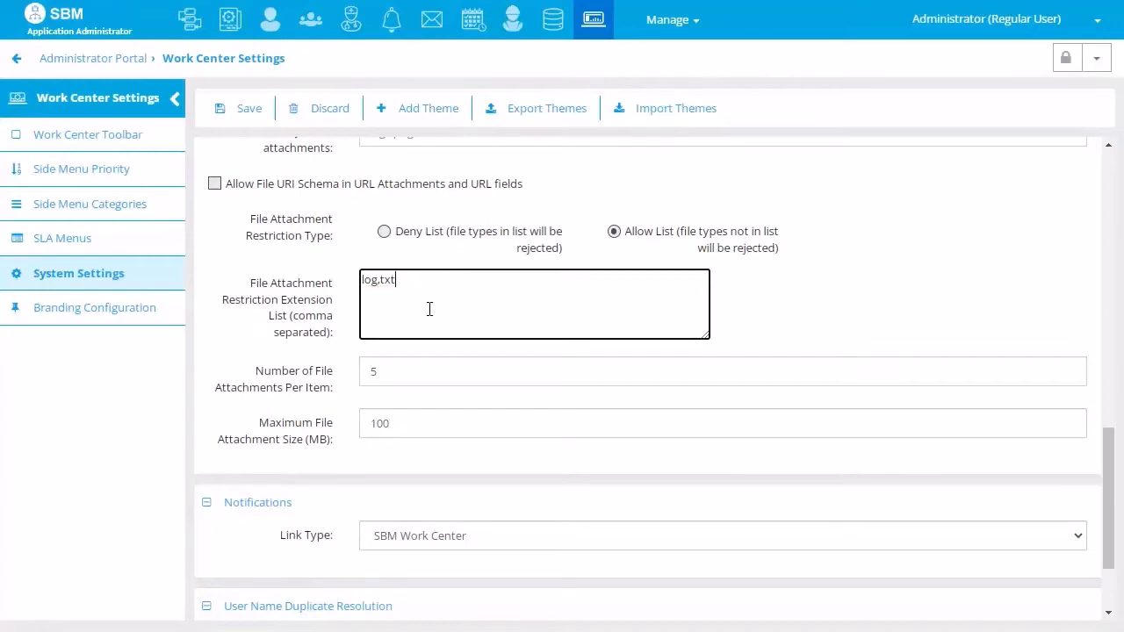
text(,pdf,png)
click(389, 245)
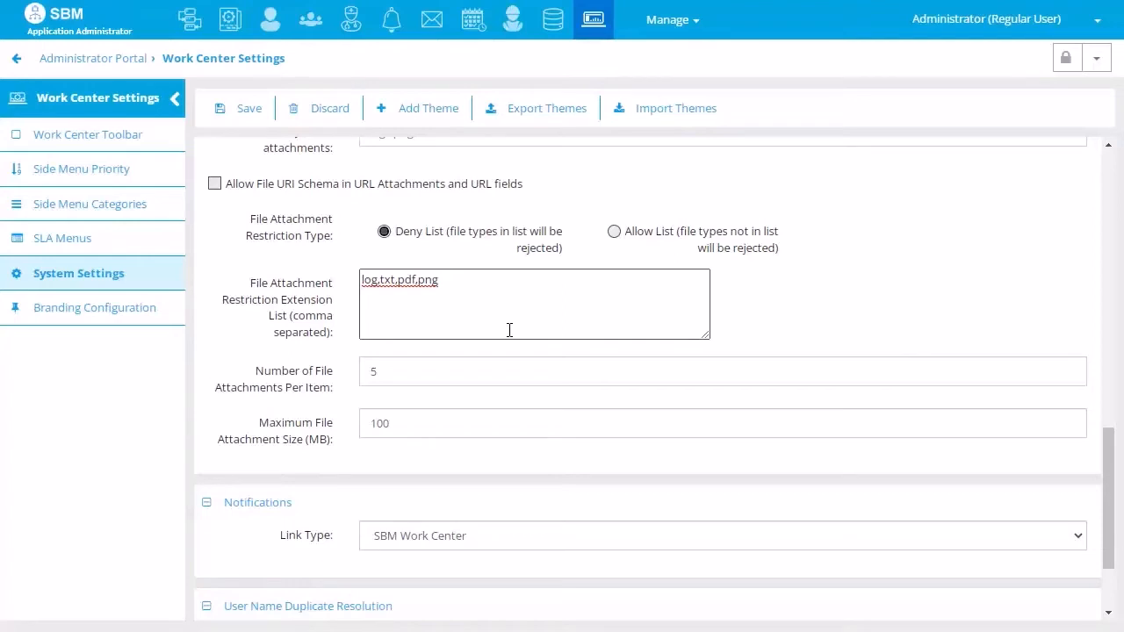
Replace the file attachment restriction extension list with scf,exe.
drag(483, 287, 368, 283)
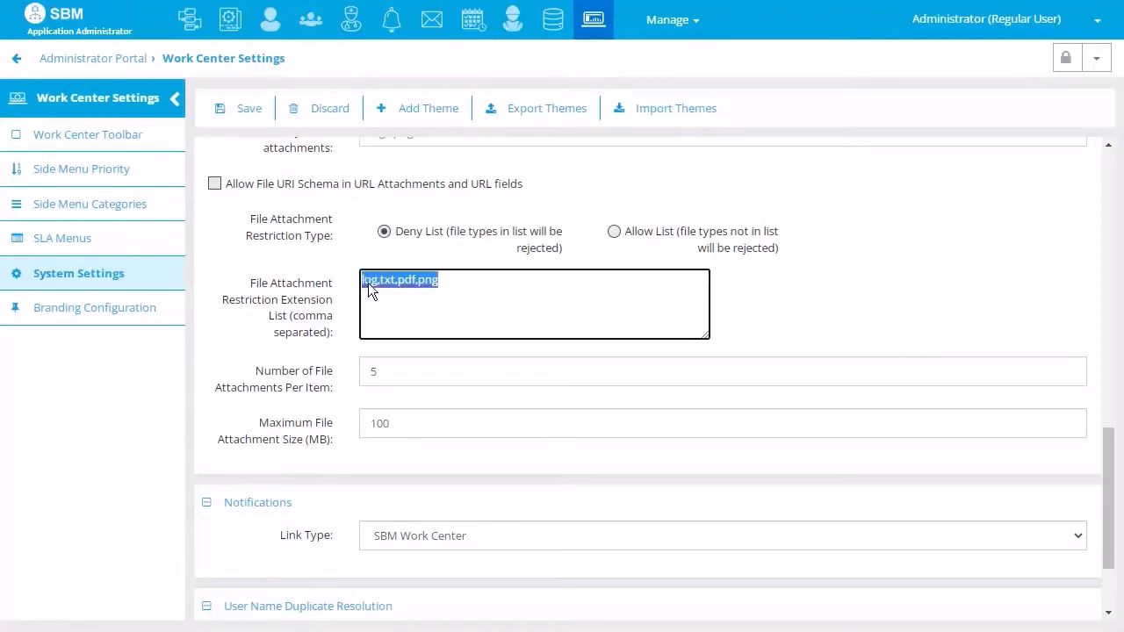
text(scf)
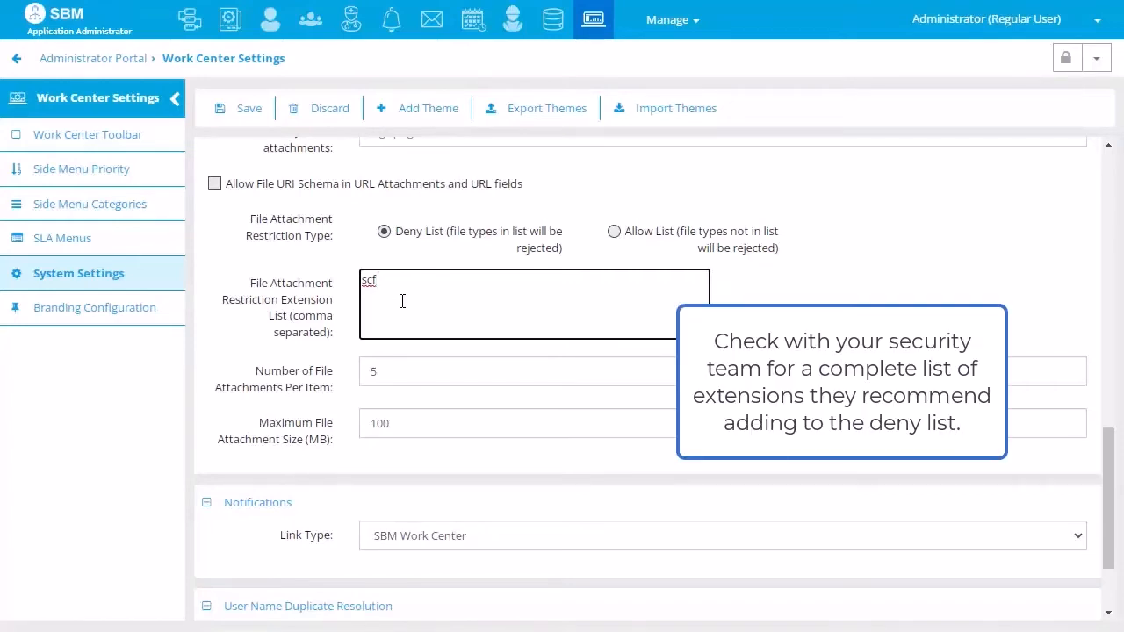
text(,exe,)
key(BackSpace)
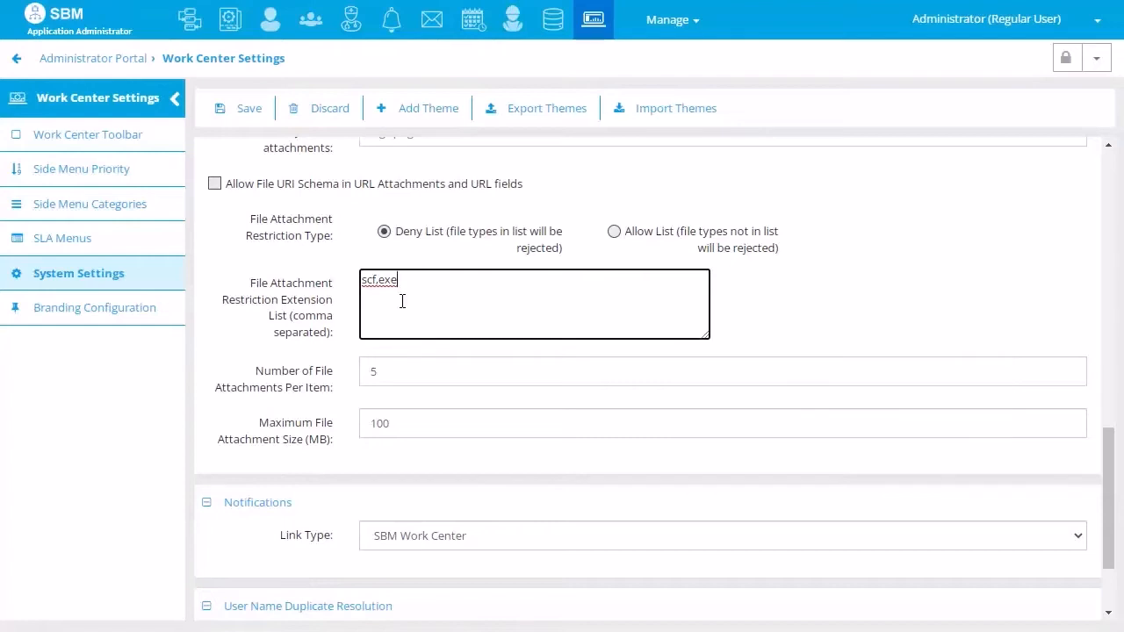
Set the Number of File Attachments Per Item to 100.
click(412, 378)
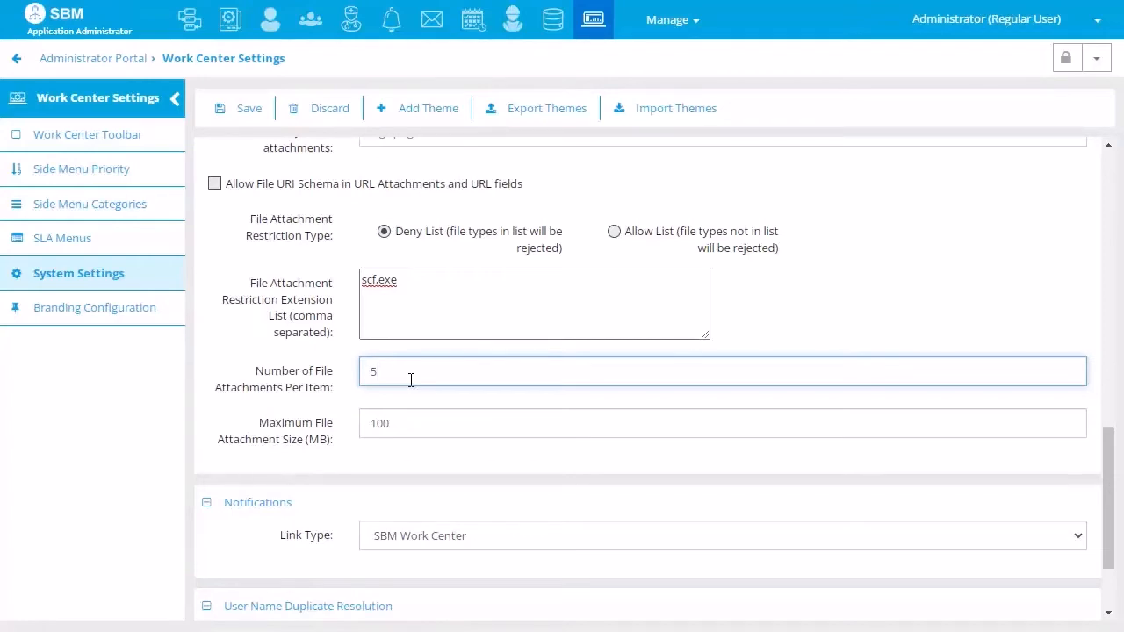
key(BackSpace)
text(100)
click(423, 429)
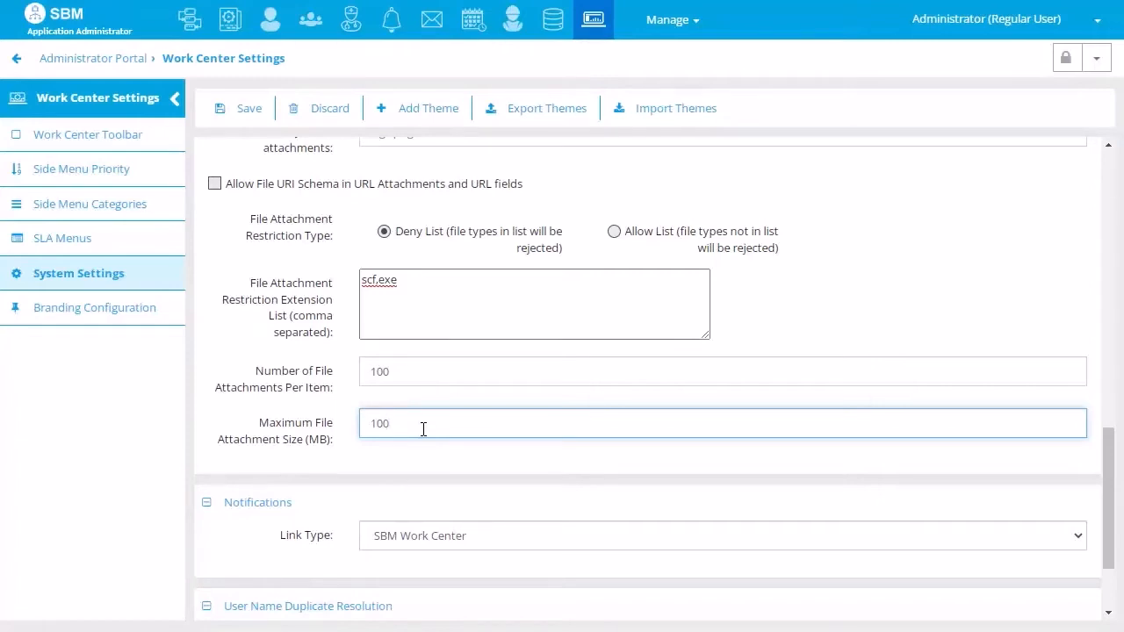
View the available Link Type options for Notifications without choosing a different one.
scroll(423, 429, down, 3)
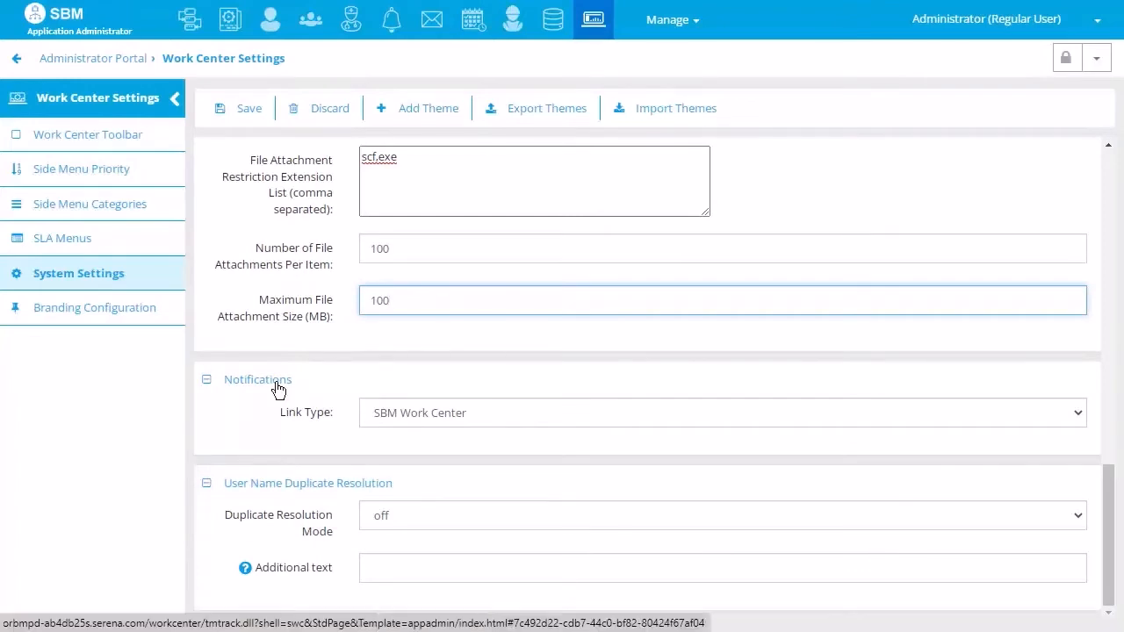
click(323, 416)
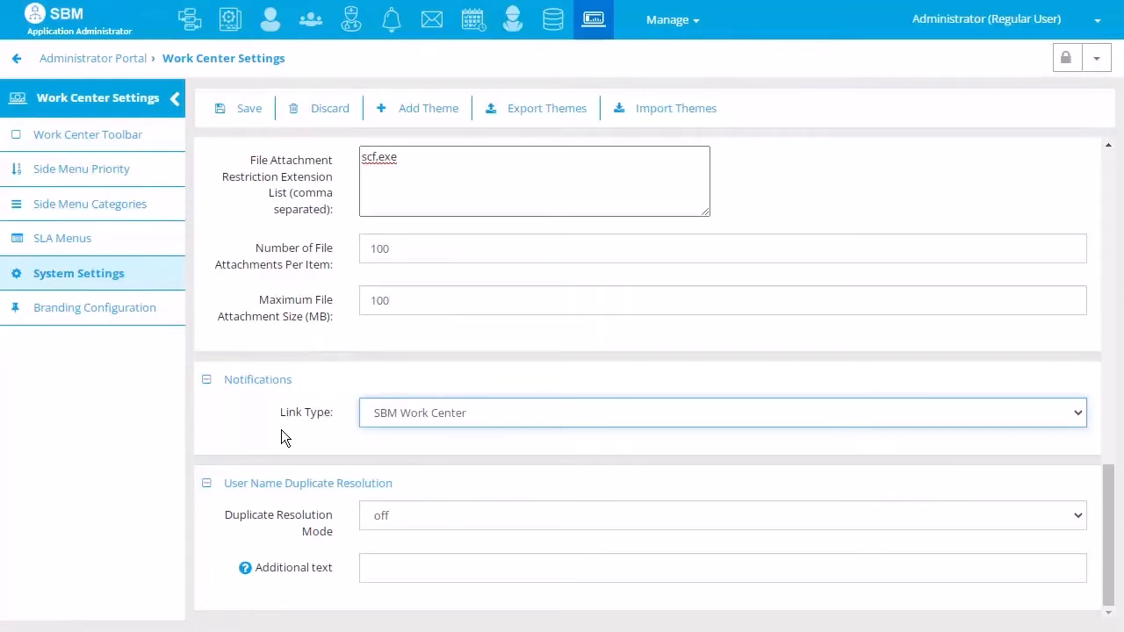
click(496, 415)
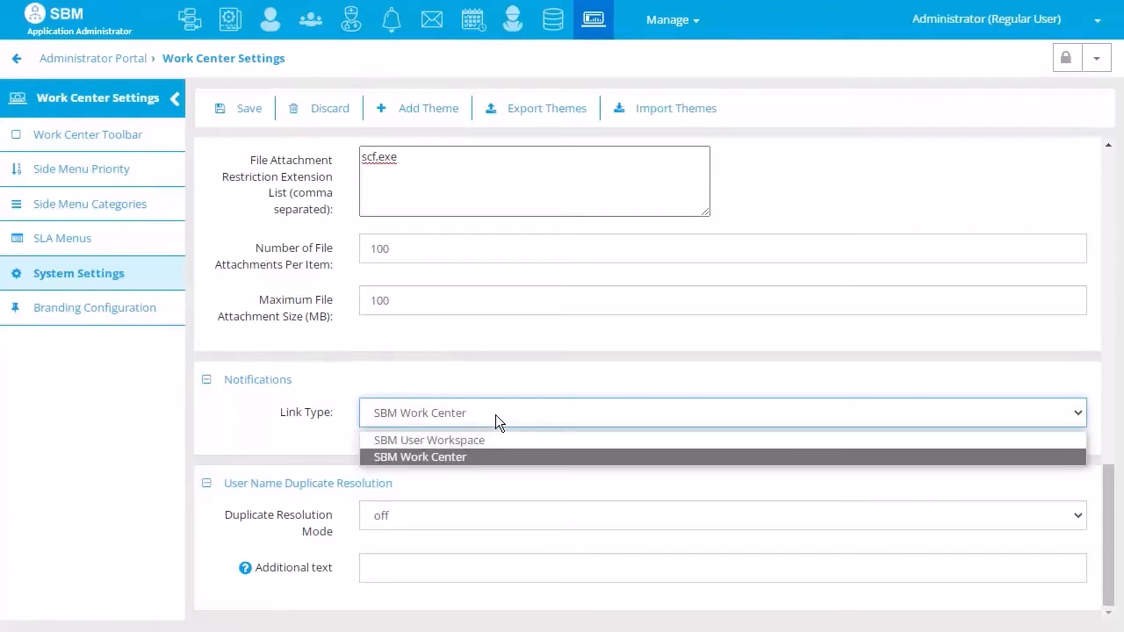
click(496, 421)
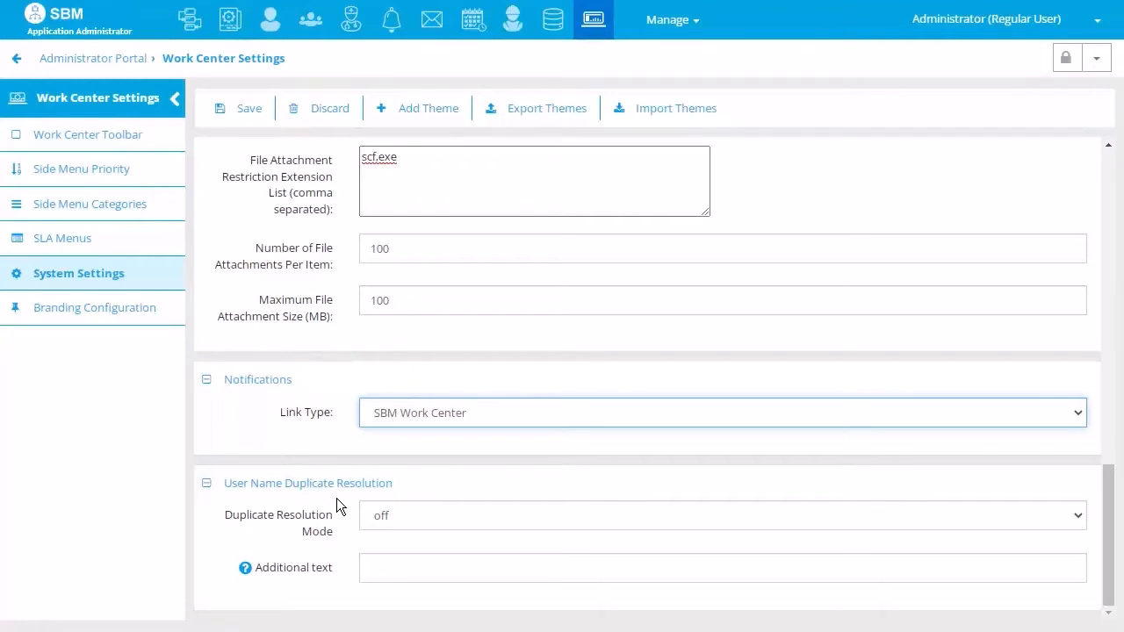
Set Duplicate Resolution Mode to on and use the {User:Title} template as the additional text for user names.
click(401, 515)
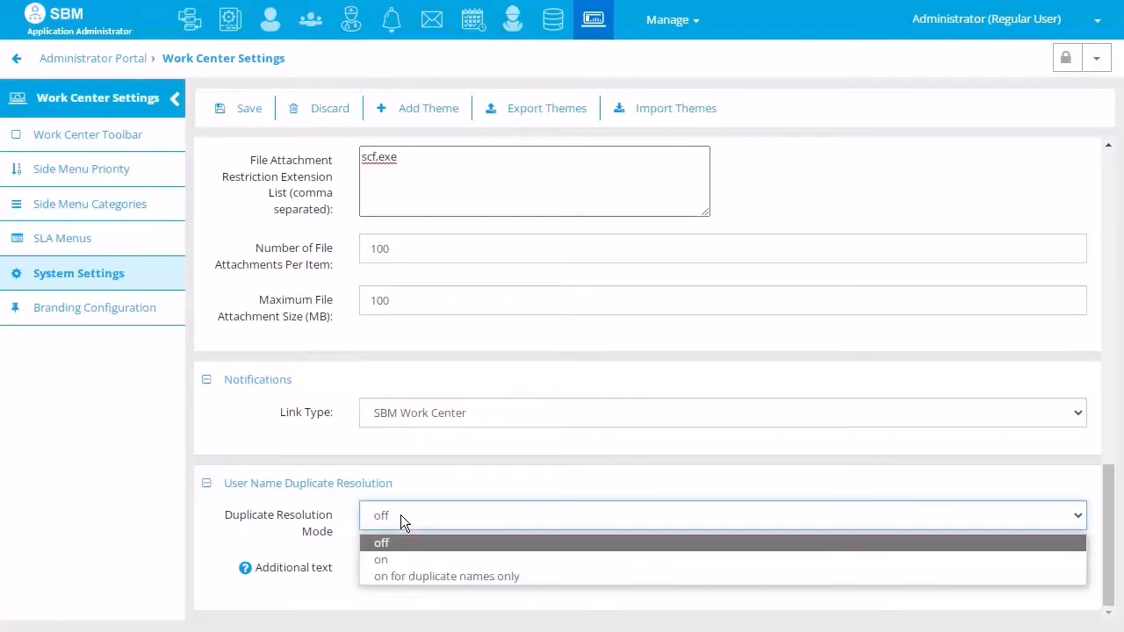
click(396, 561)
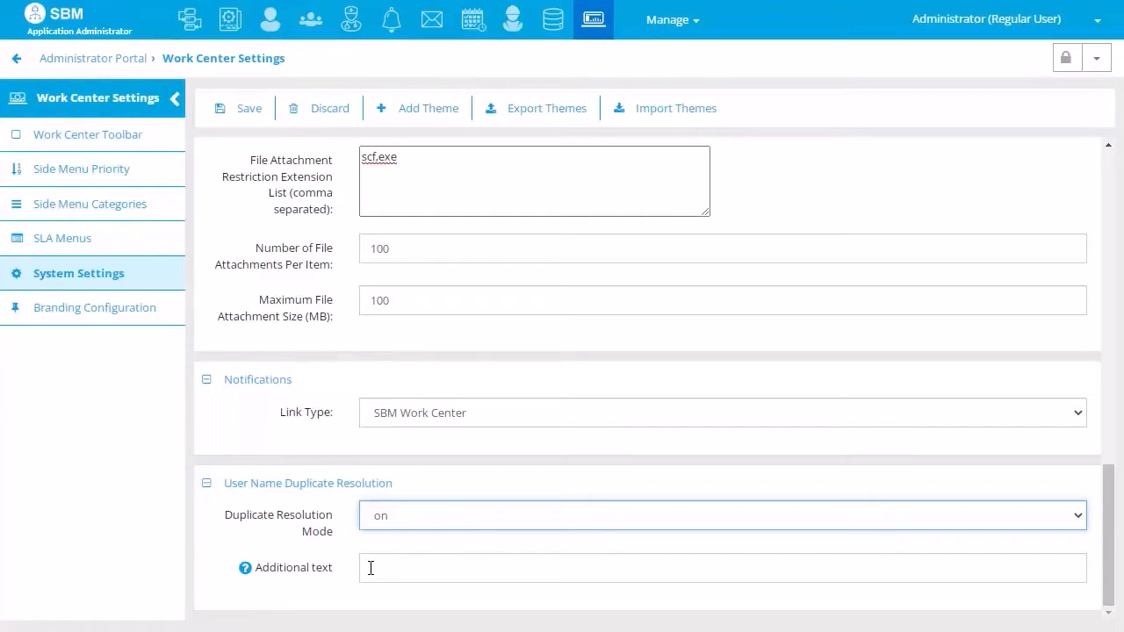
click(254, 584)
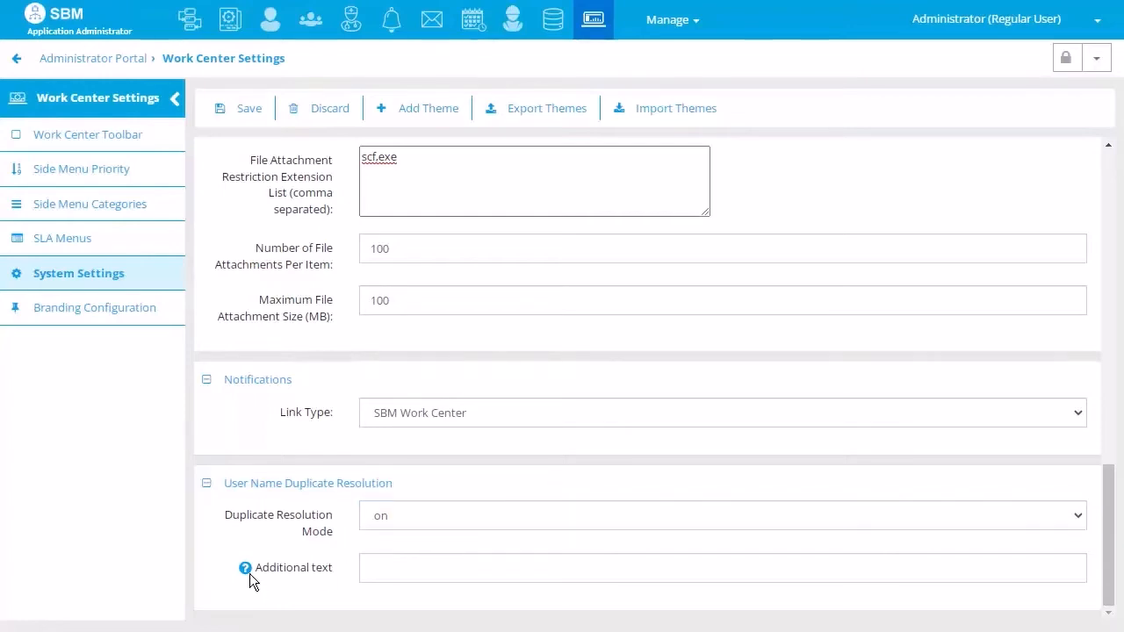
click(245, 569)
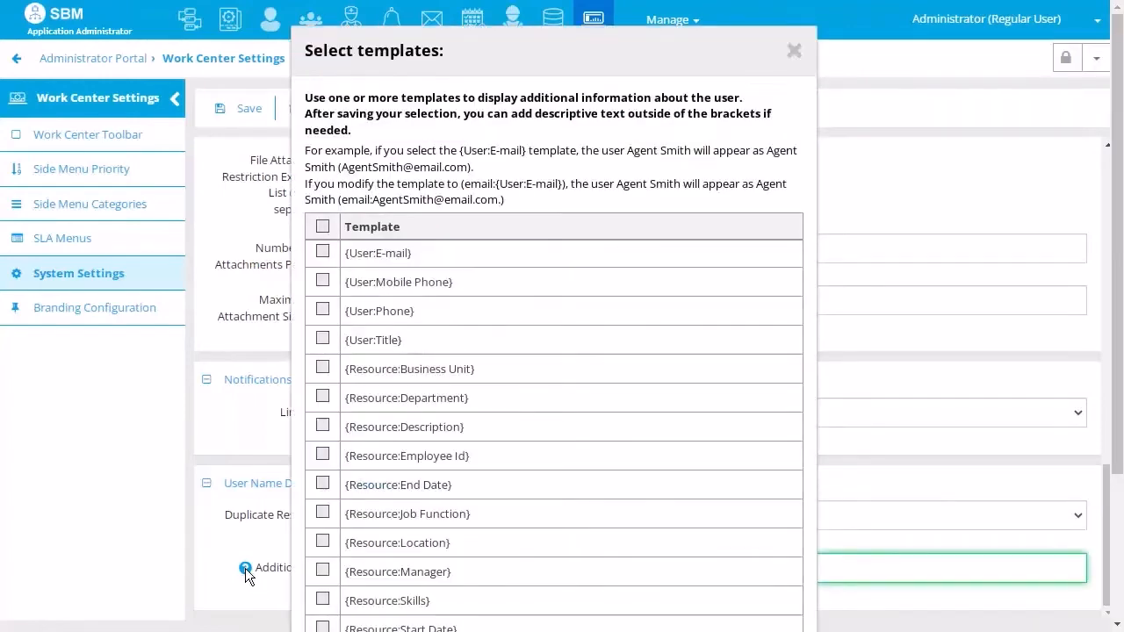
click(322, 340)
scroll(446, 385, down, 2)
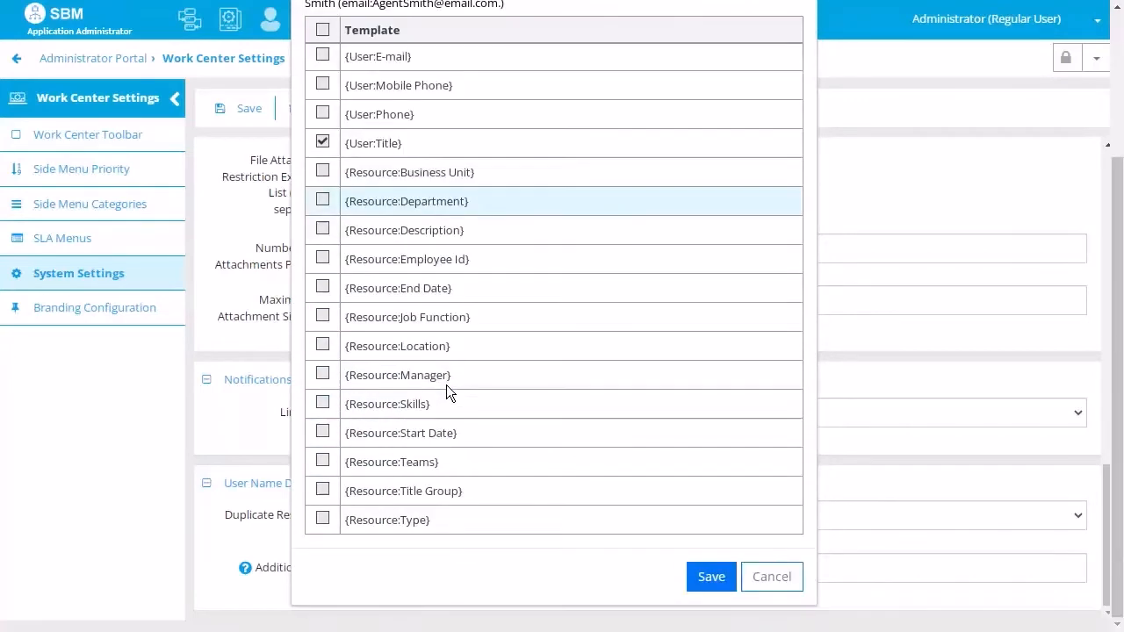
click(716, 581)
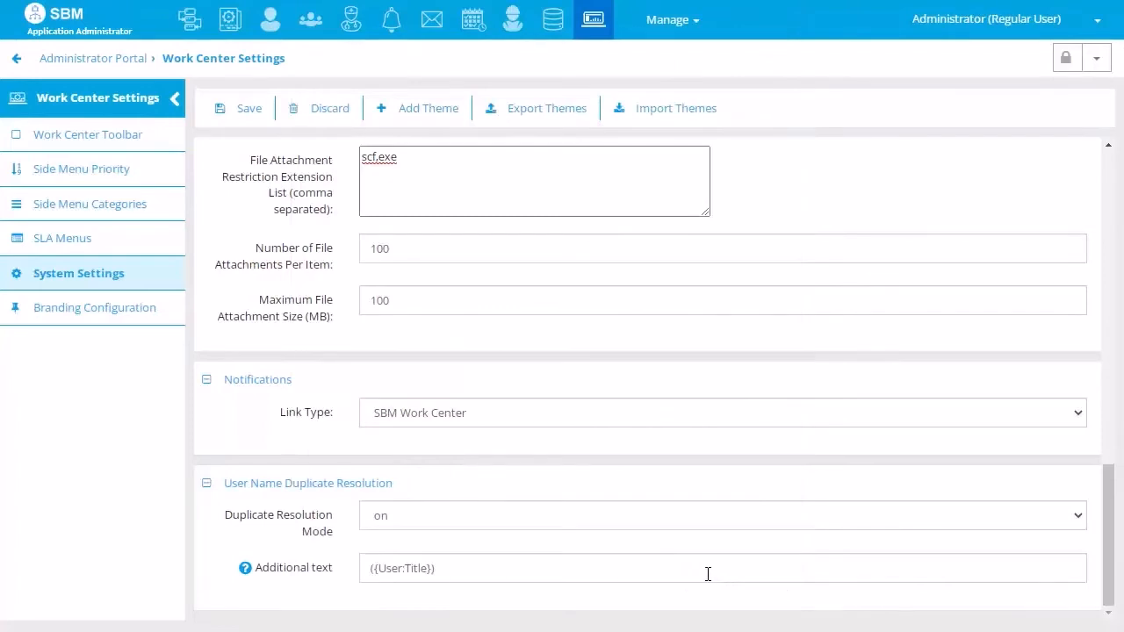
Insert the label "Title:" before the {User:Title} template inside the parentheses of the additional text.
click(459, 568)
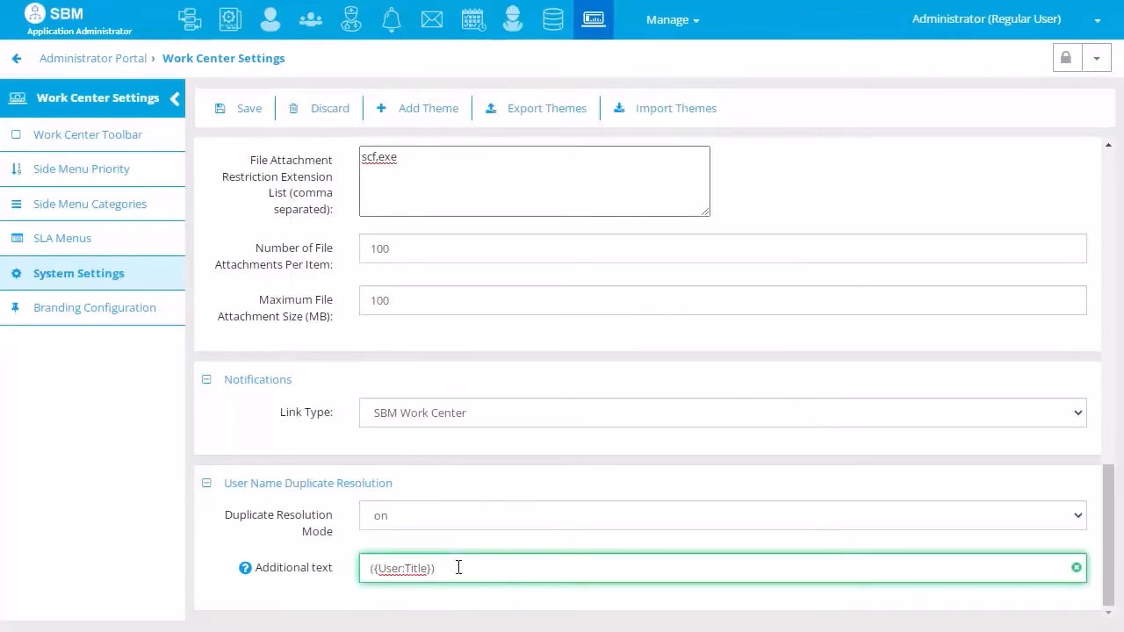
key(Home)
text(Title:)
click(402, 569)
Switch to Branding Configuration, discarding the system settings changes.
click(84, 309)
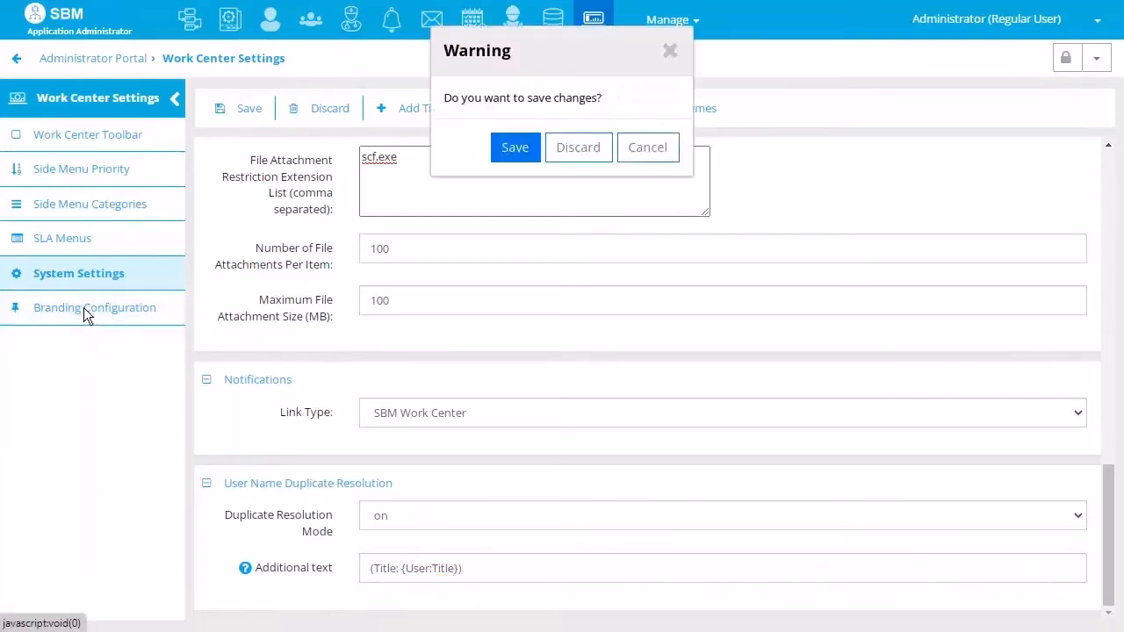
click(572, 149)
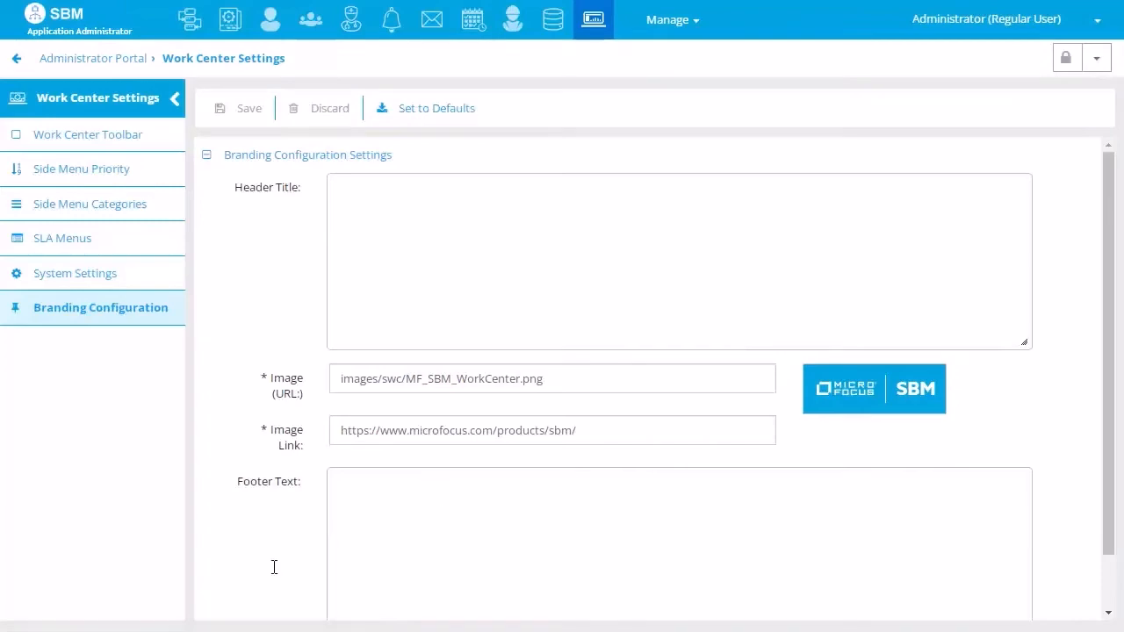
Examine the swc images folder in File Explorer, and the Image URL file name and Image Link address in Branding Configuration.
click(143, 630)
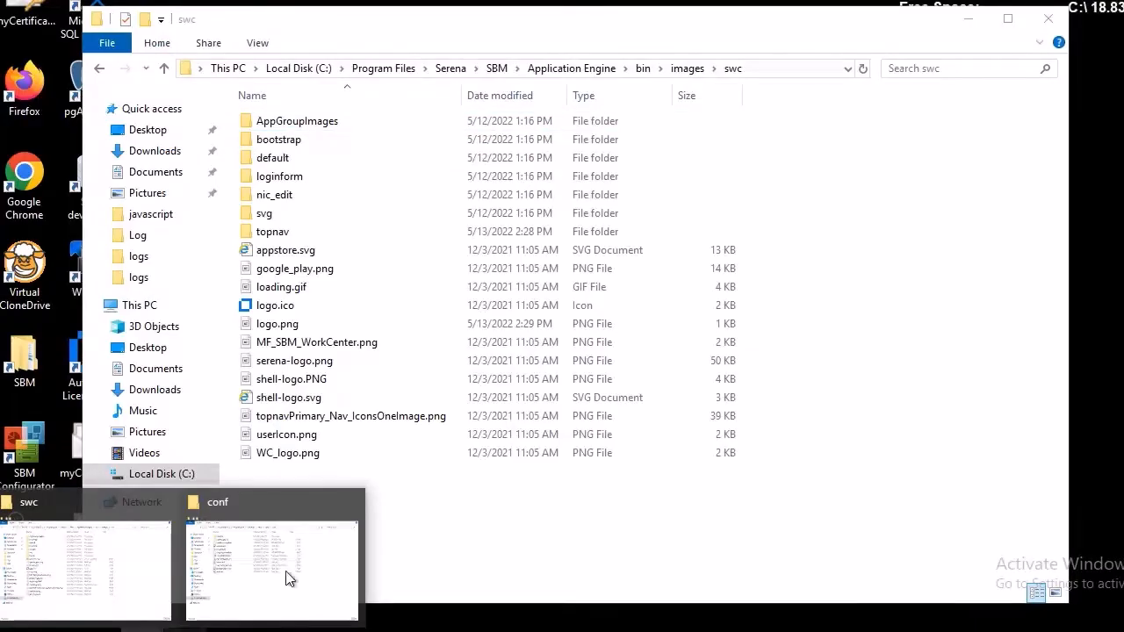
click(520, 525)
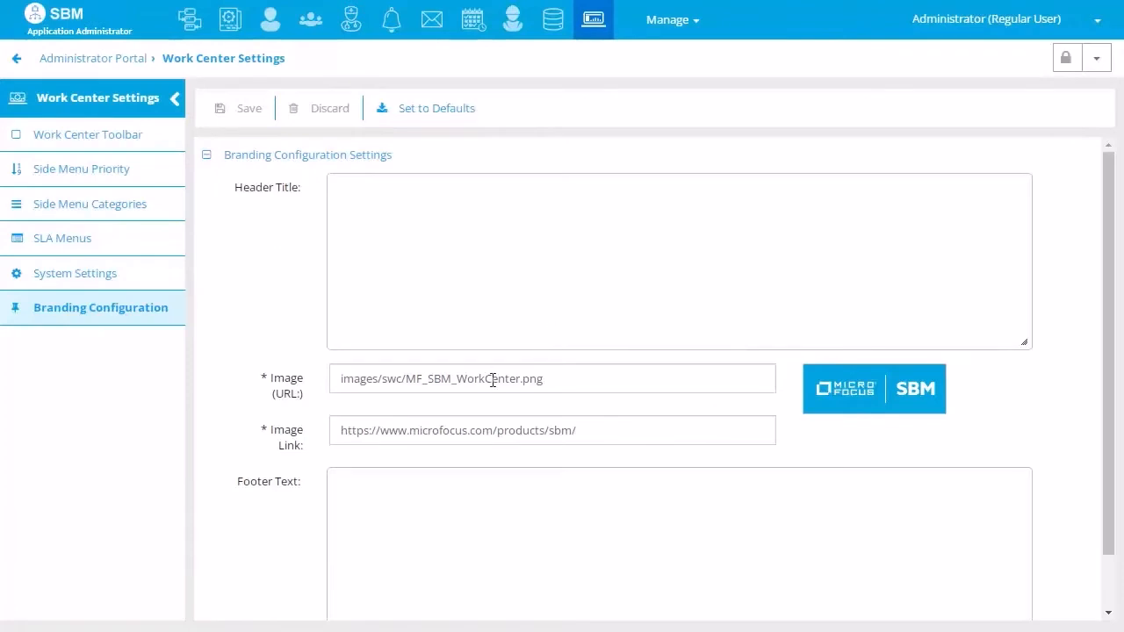
click(412, 382)
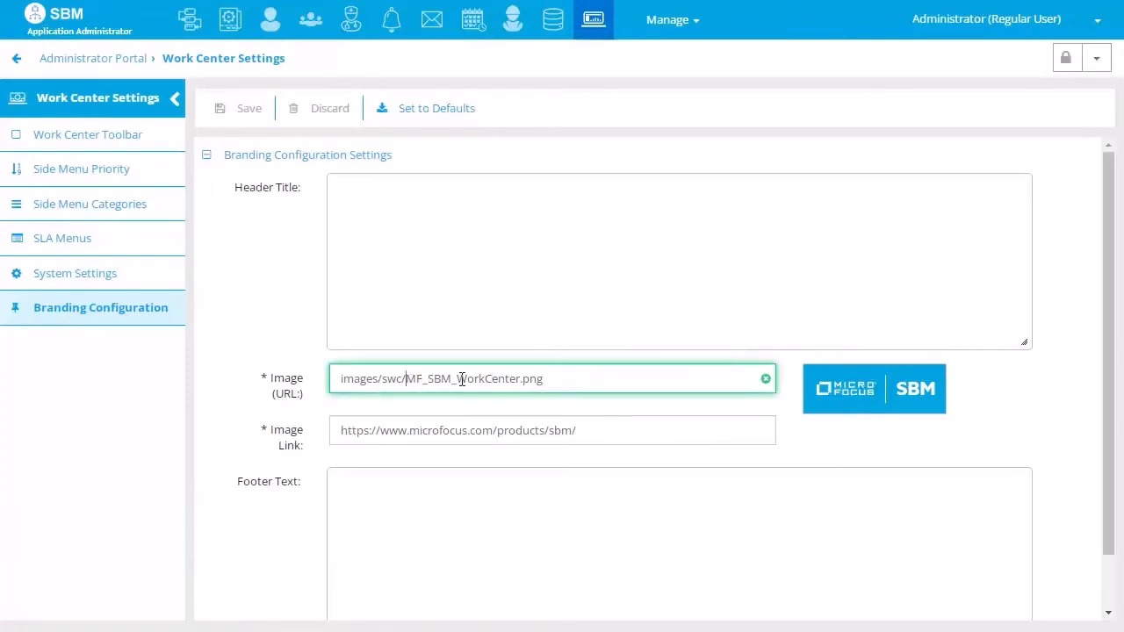
drag(407, 379, 568, 374)
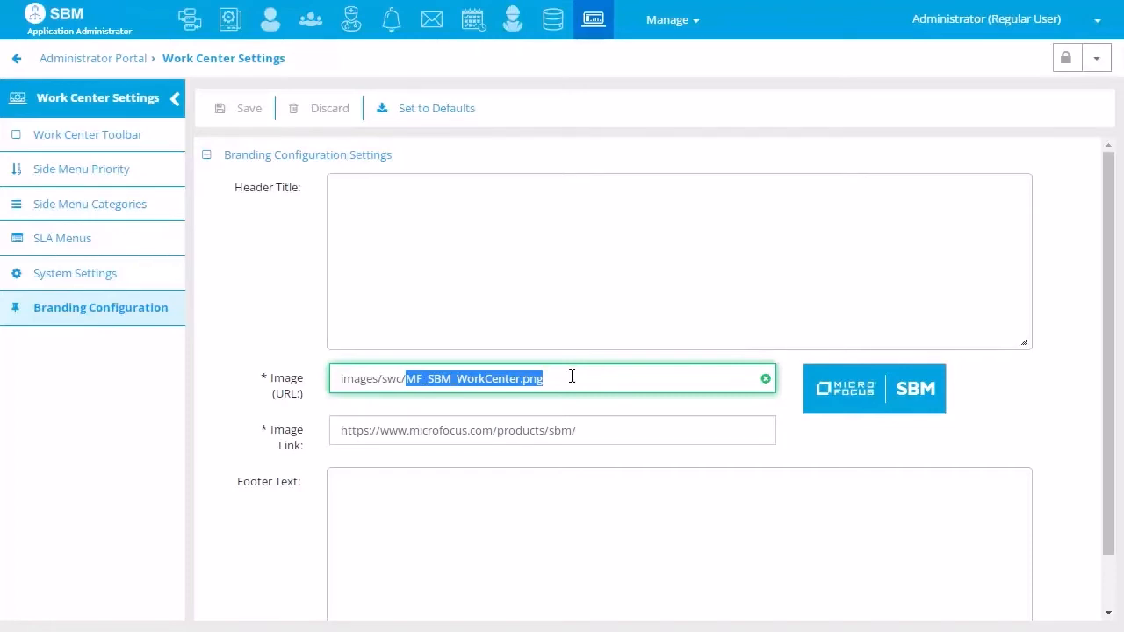
click(572, 376)
drag(580, 431, 351, 431)
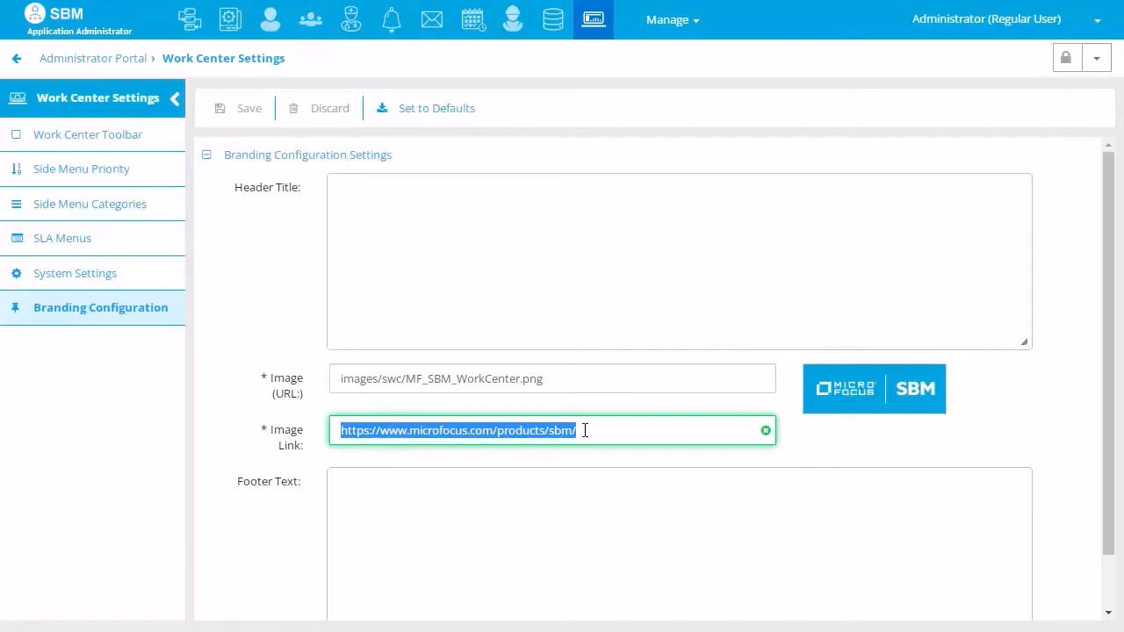
click(626, 428)
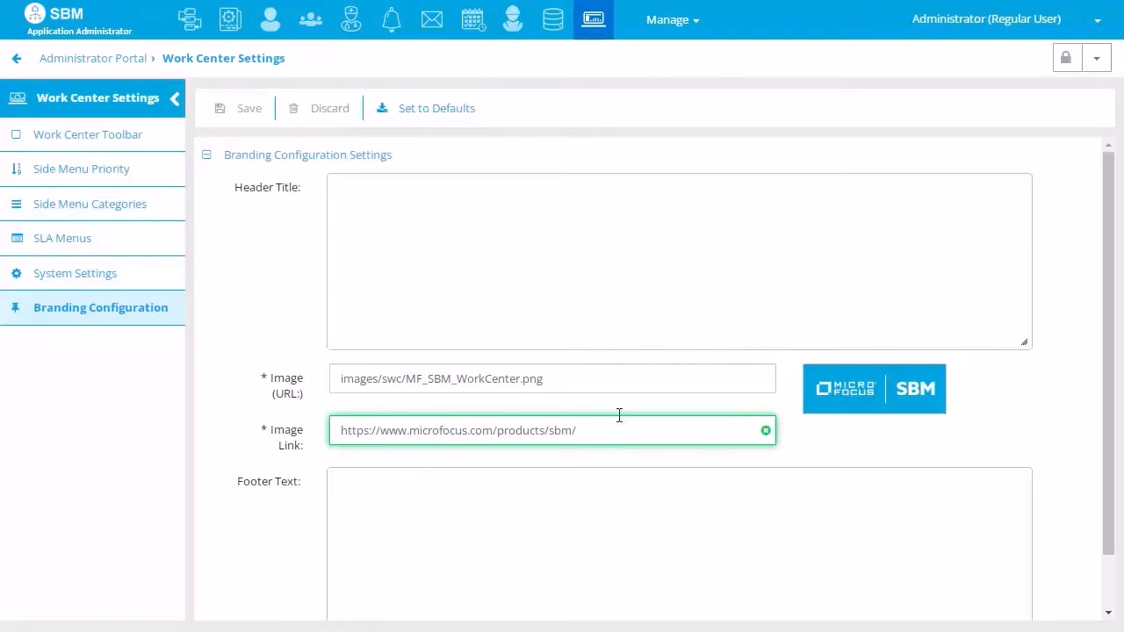
Set the Header Title to "Header text is here" and the Footer Text to "Footer text is here.", and save the branding configuration.
click(424, 253)
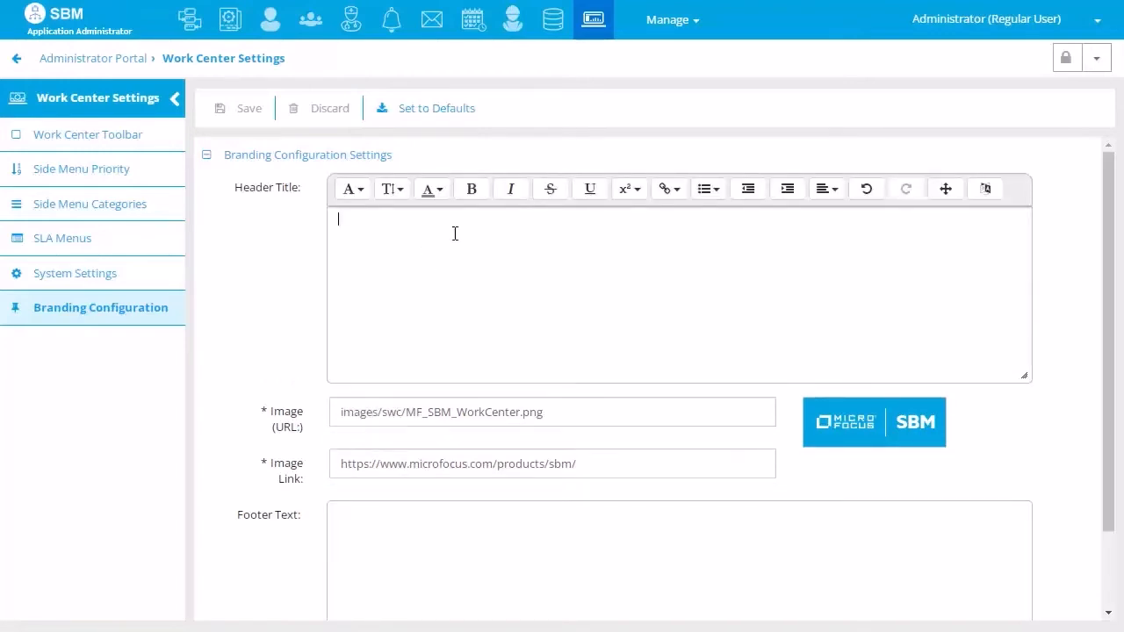
text(Header text is here)
click(460, 539)
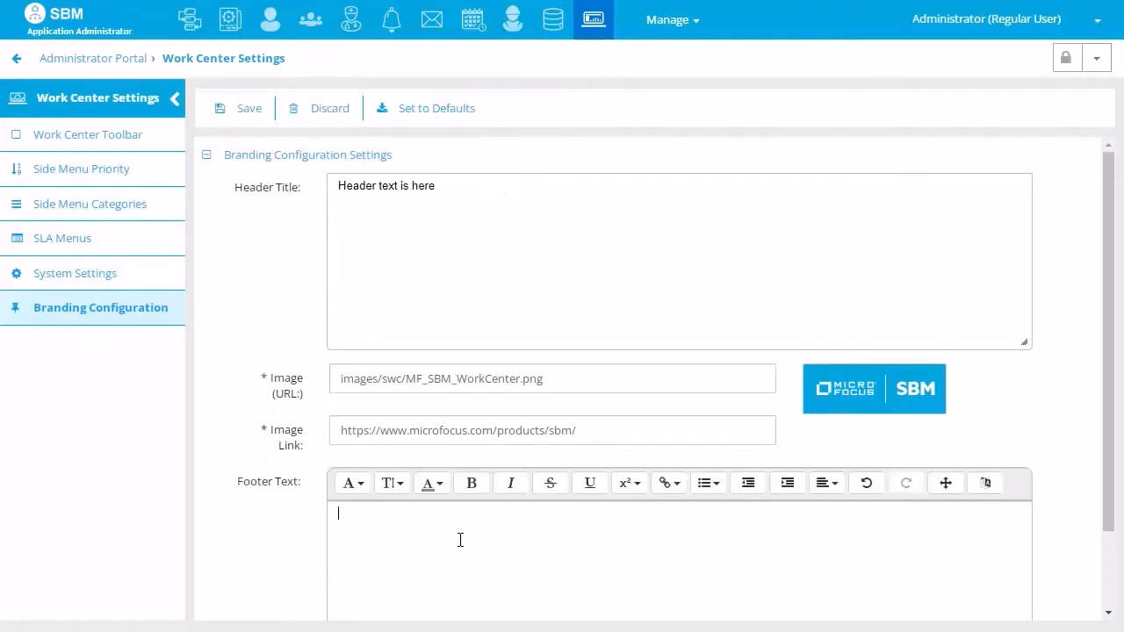
text(Footer text is here)
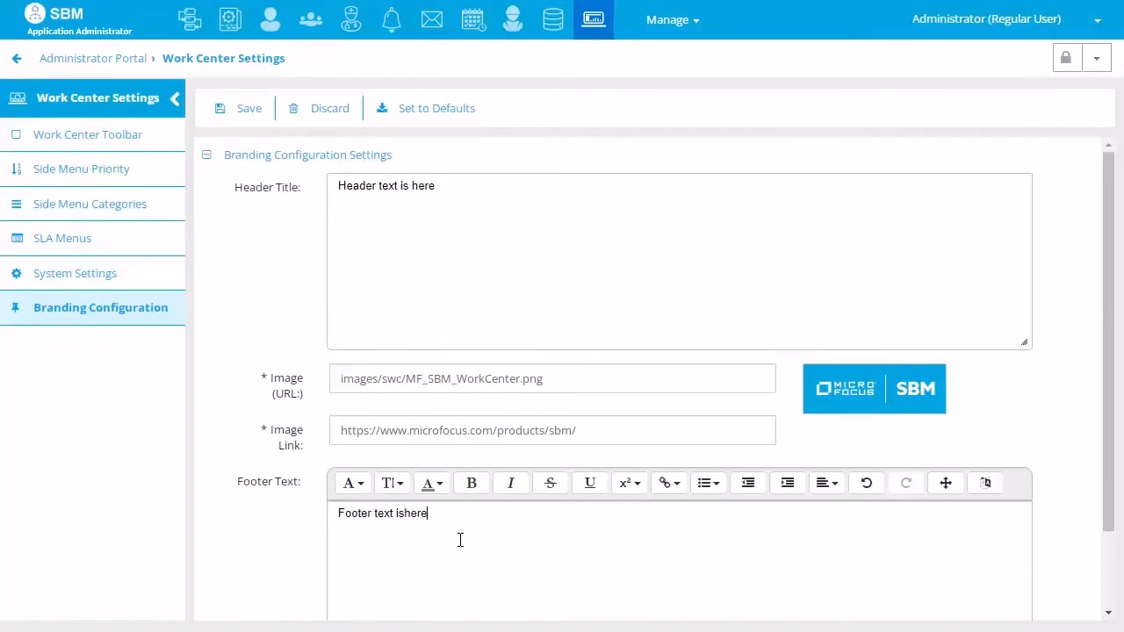
key(BackSpace)
key(BackSpace)
key(BackSpace)
key(BackSpace)
text(here)
click(246, 112)
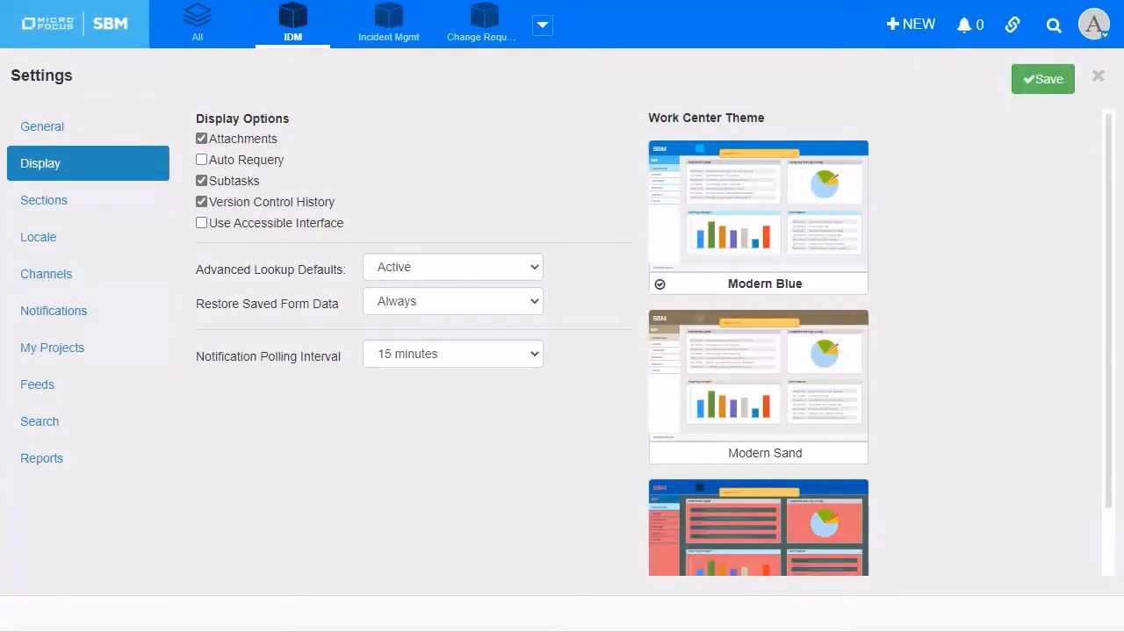
Close the Work Center user settings, open the IDM dashboards and check the header and footer branding text.
click(1098, 76)
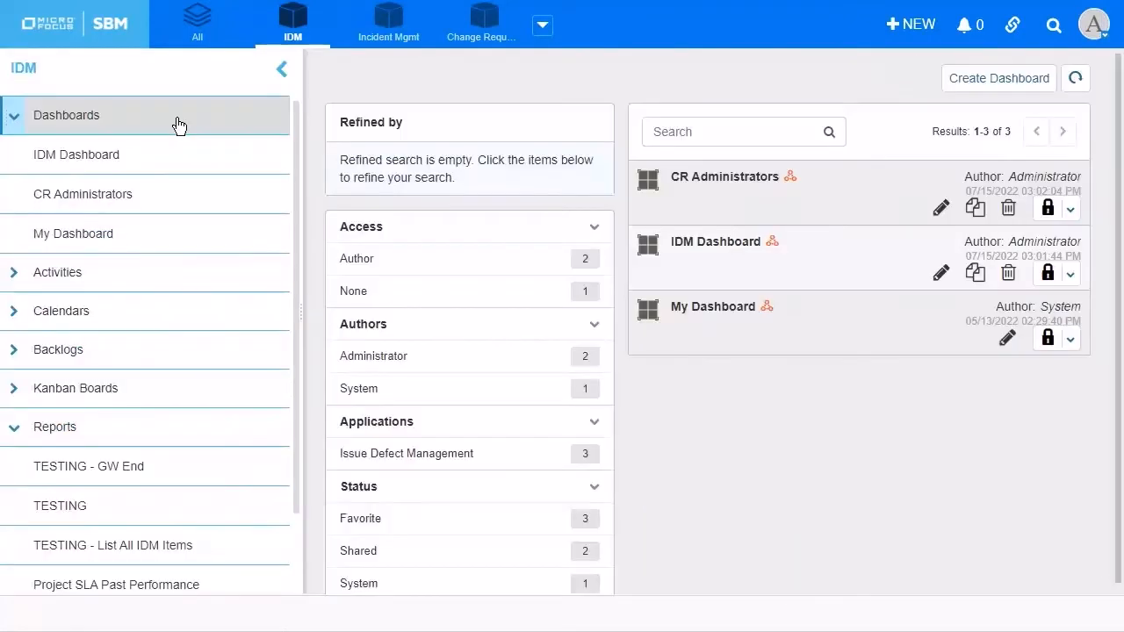
click(179, 125)
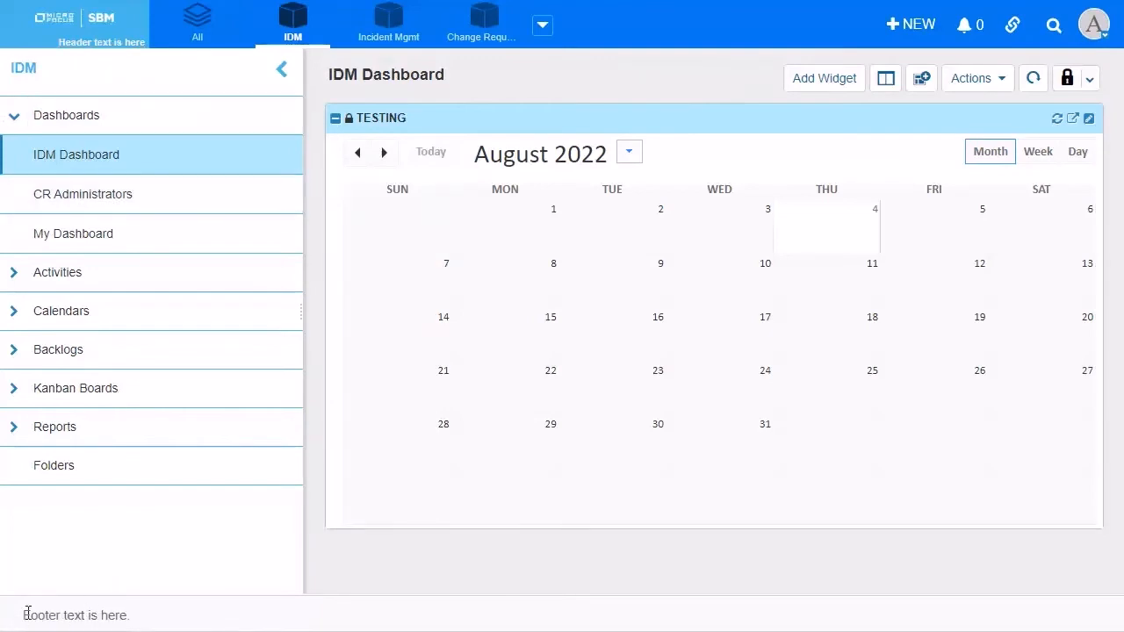
drag(25, 612, 138, 620)
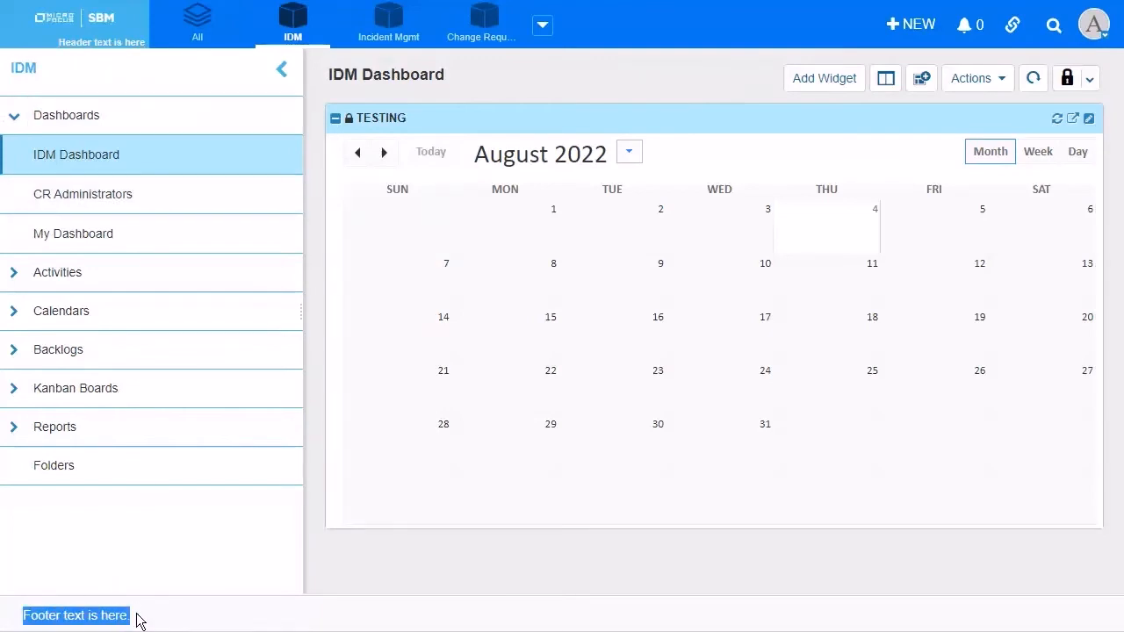
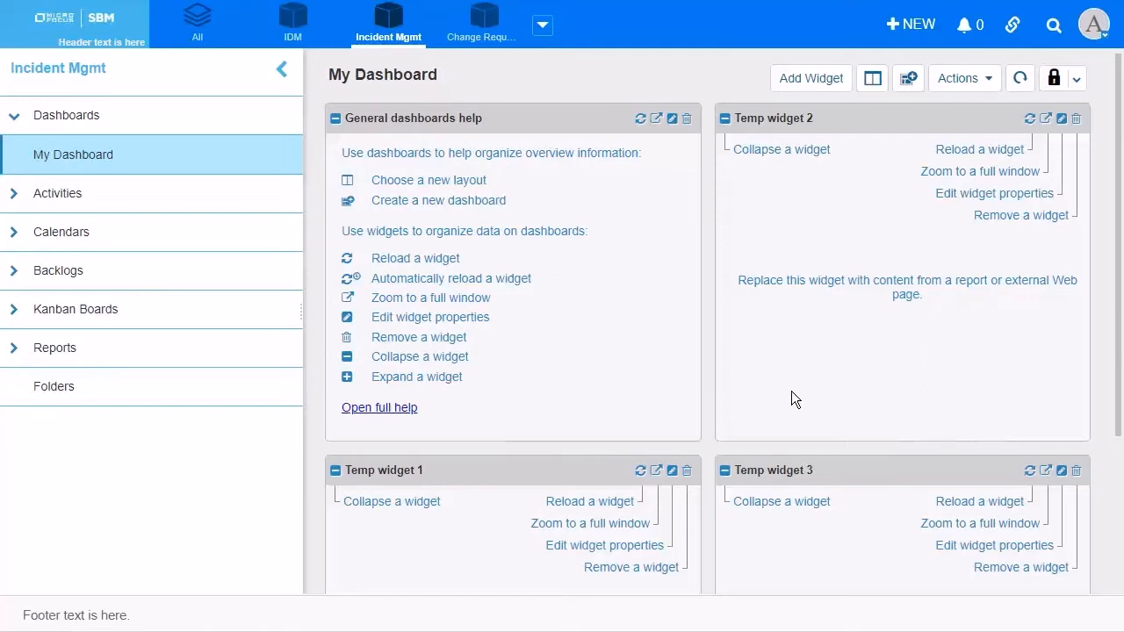
Open My Dashboard from the Incident Mgmt dashboards list and switch it to System View.
click(56, 121)
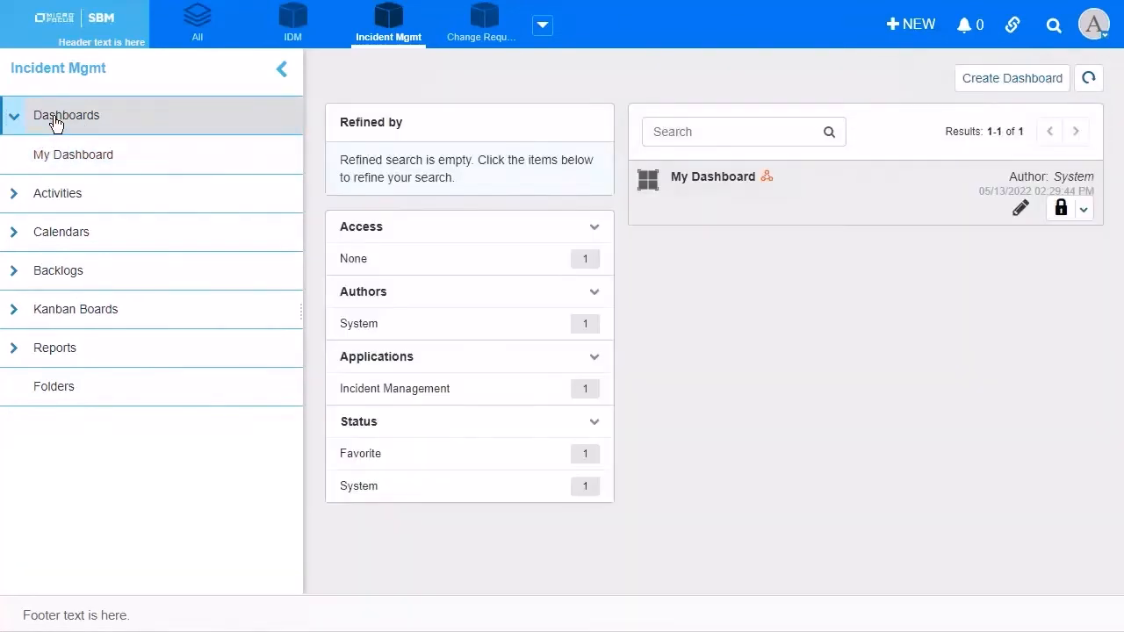
click(718, 197)
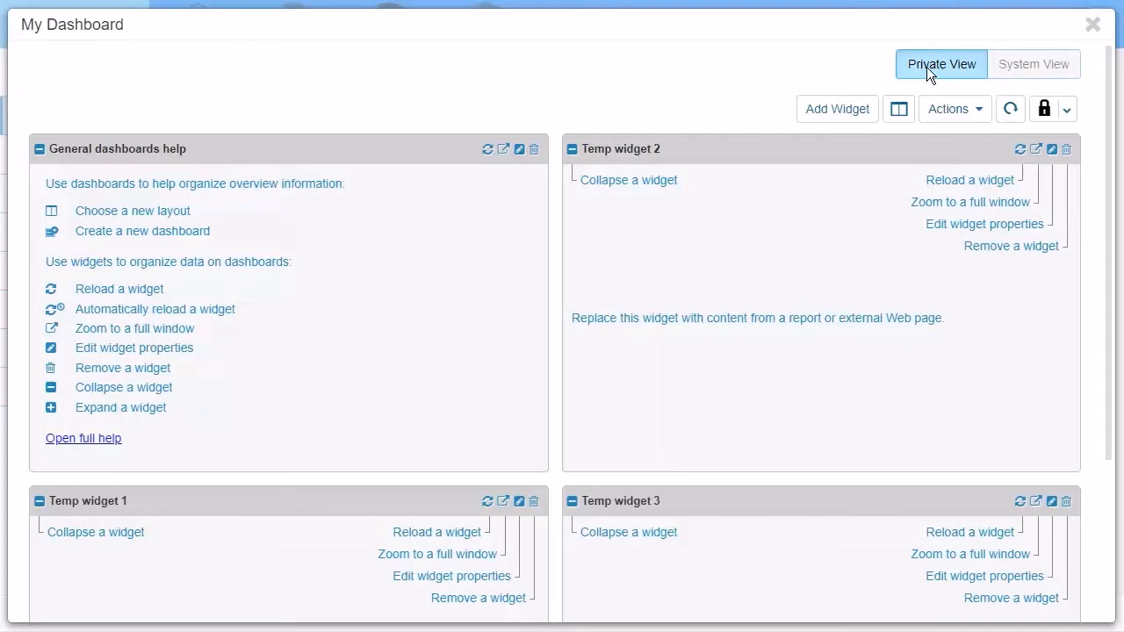
click(1021, 63)
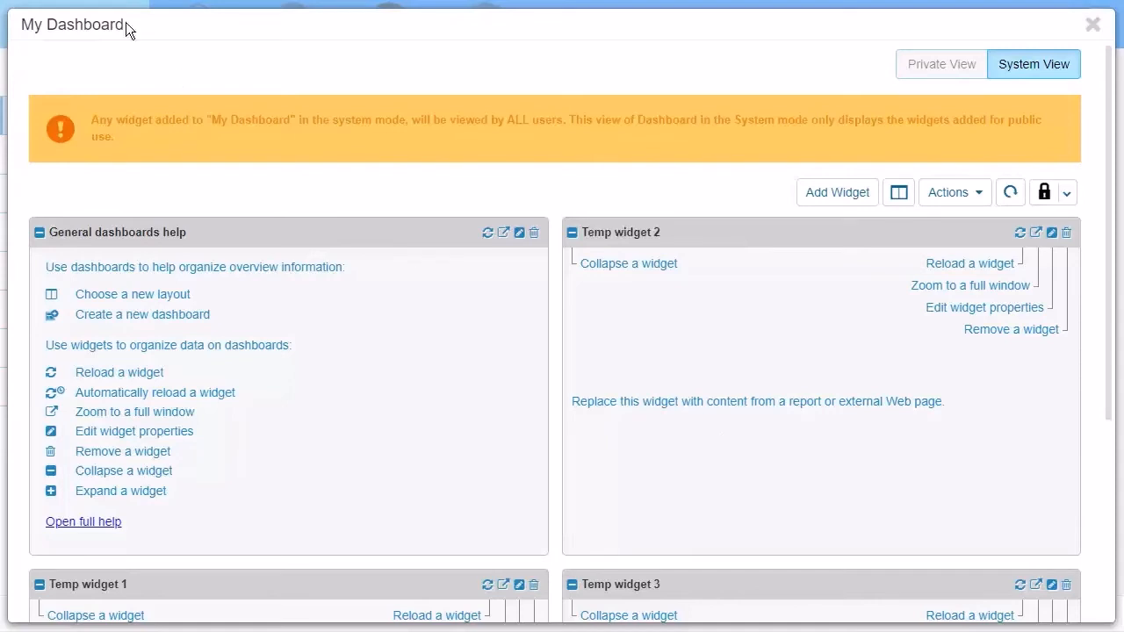
drag(23, 24, 150, 30)
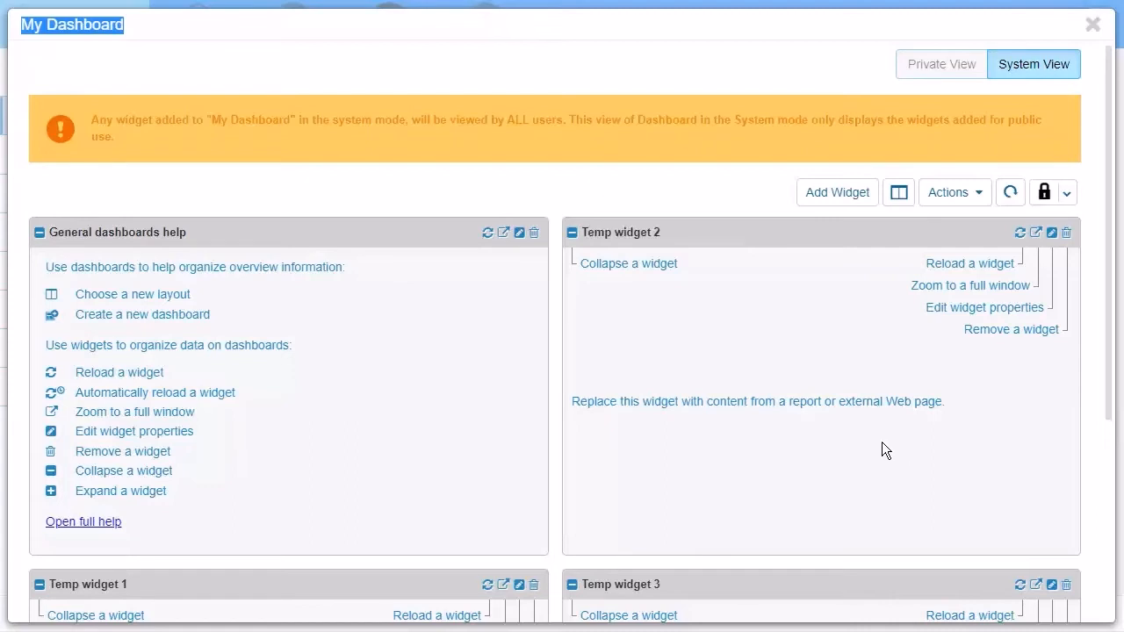
Remove the General dashboards help, Temp widget 1, Temp widget 2 and Temp widget 3 widgets from My Dashboard.
scroll(882, 448, down, 1)
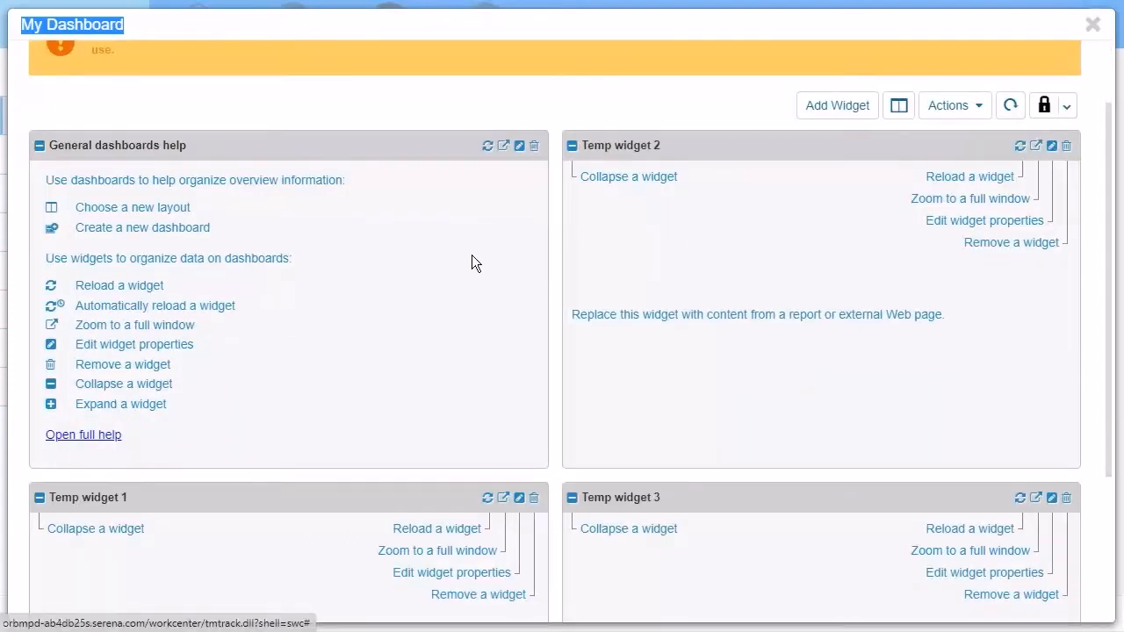
click(534, 147)
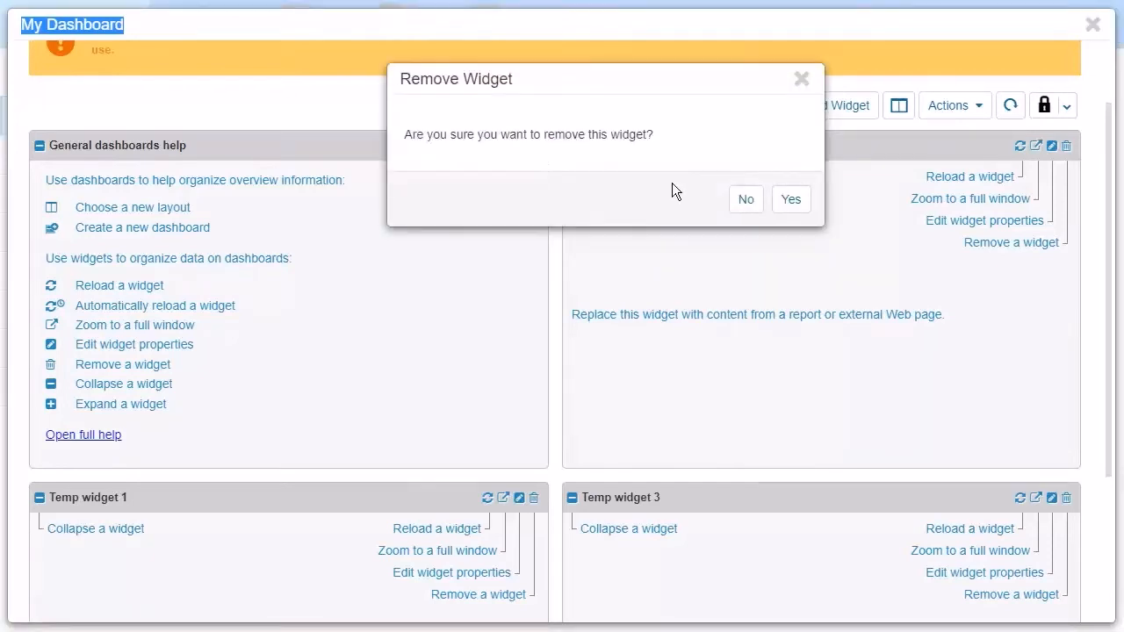
click(801, 200)
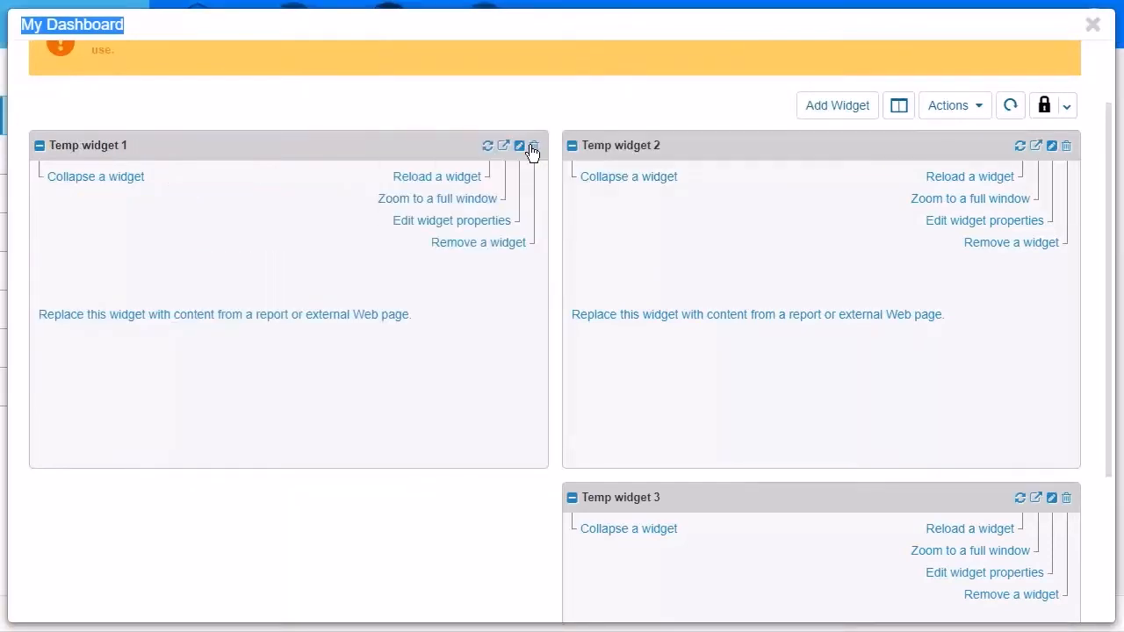
click(533, 148)
click(791, 200)
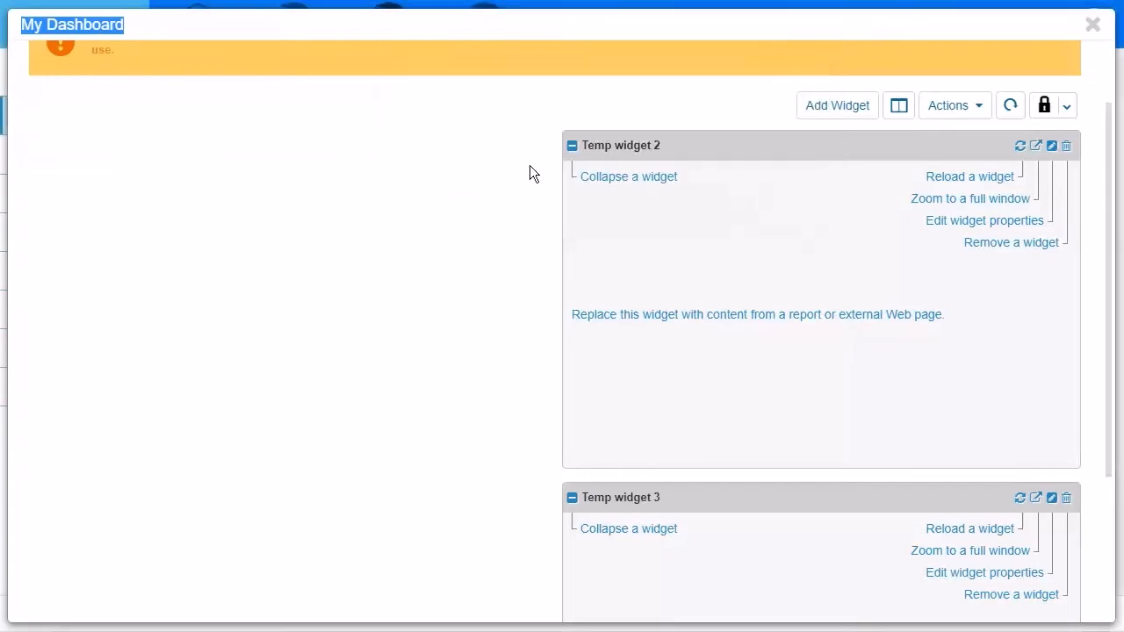
click(1068, 147)
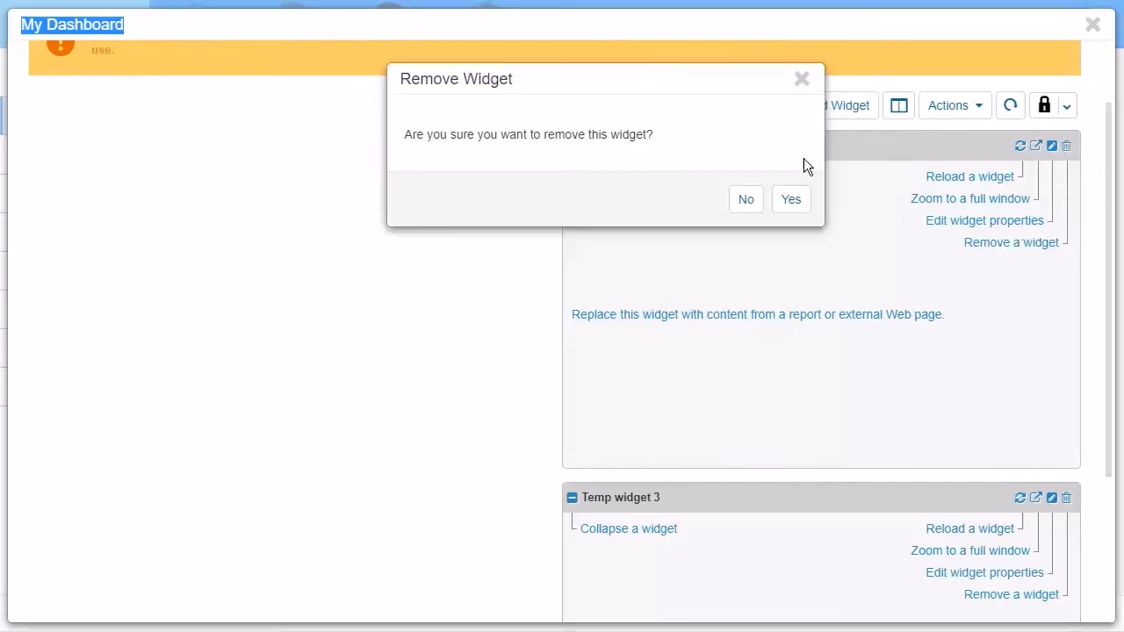
click(791, 201)
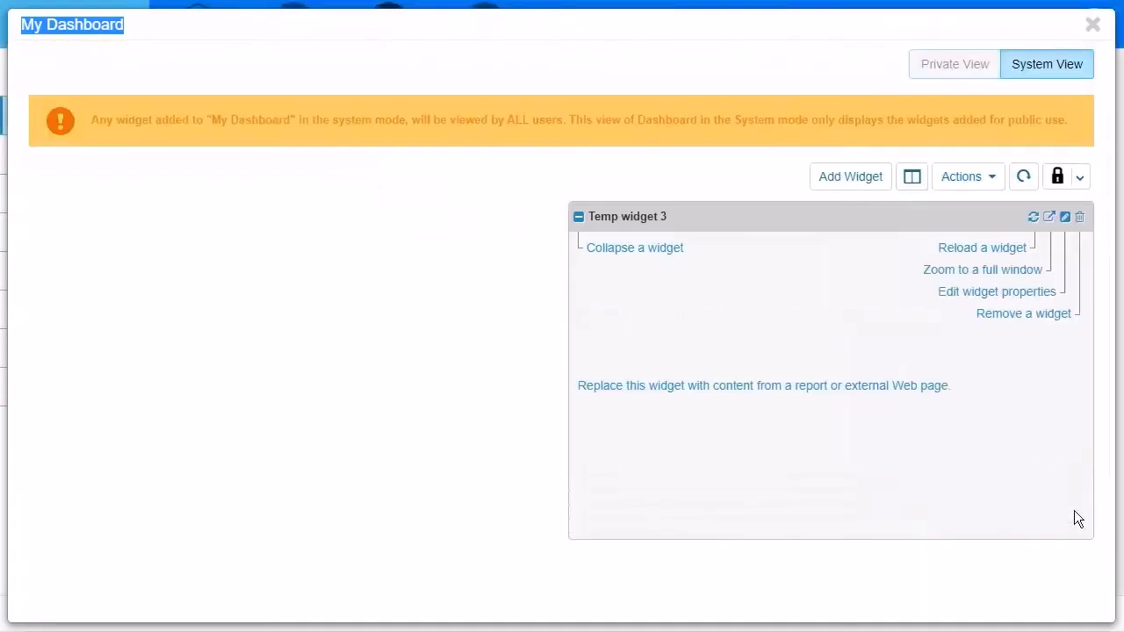
click(1079, 217)
click(791, 199)
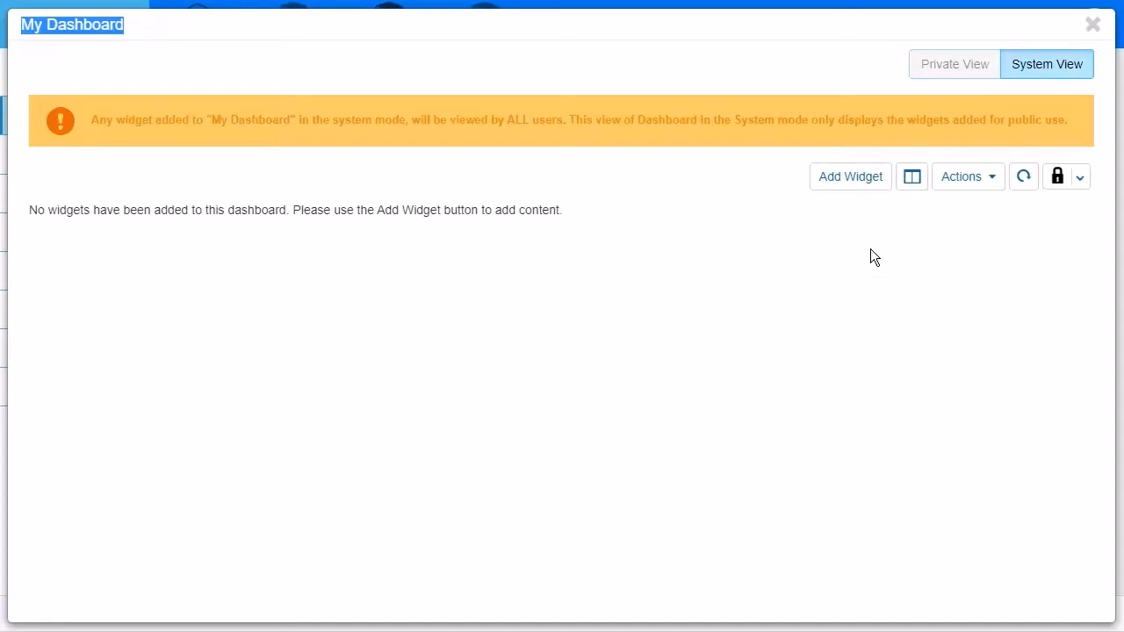
Add a report widget for Active Incidents By Type & Status, keeping its default title, Medium height and no refresh interval.
click(846, 187)
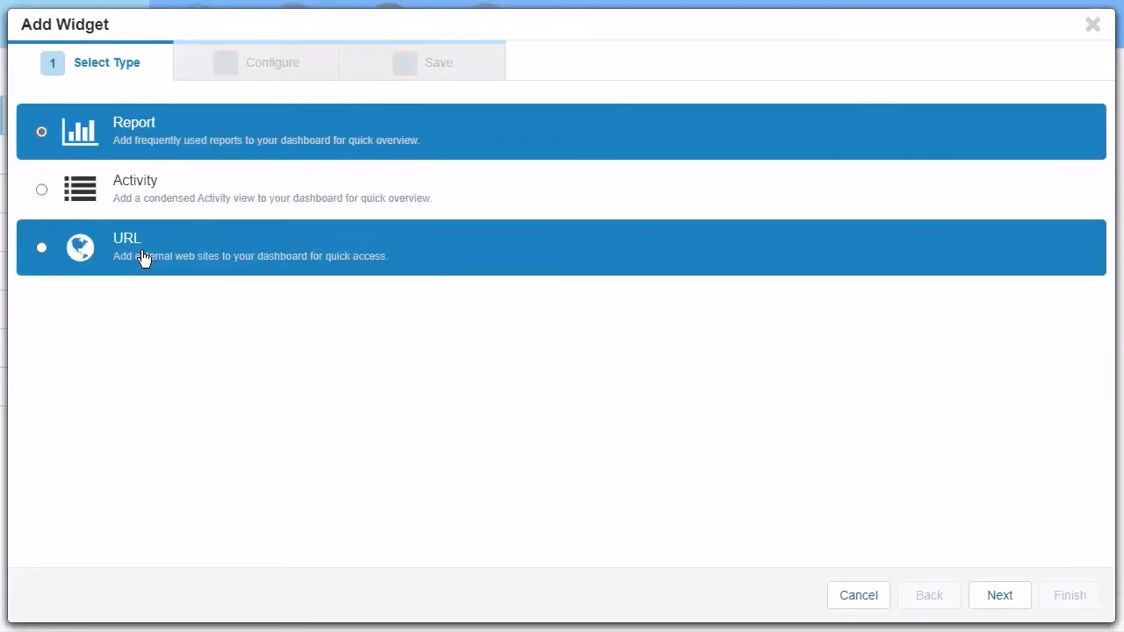
double_click(167, 143)
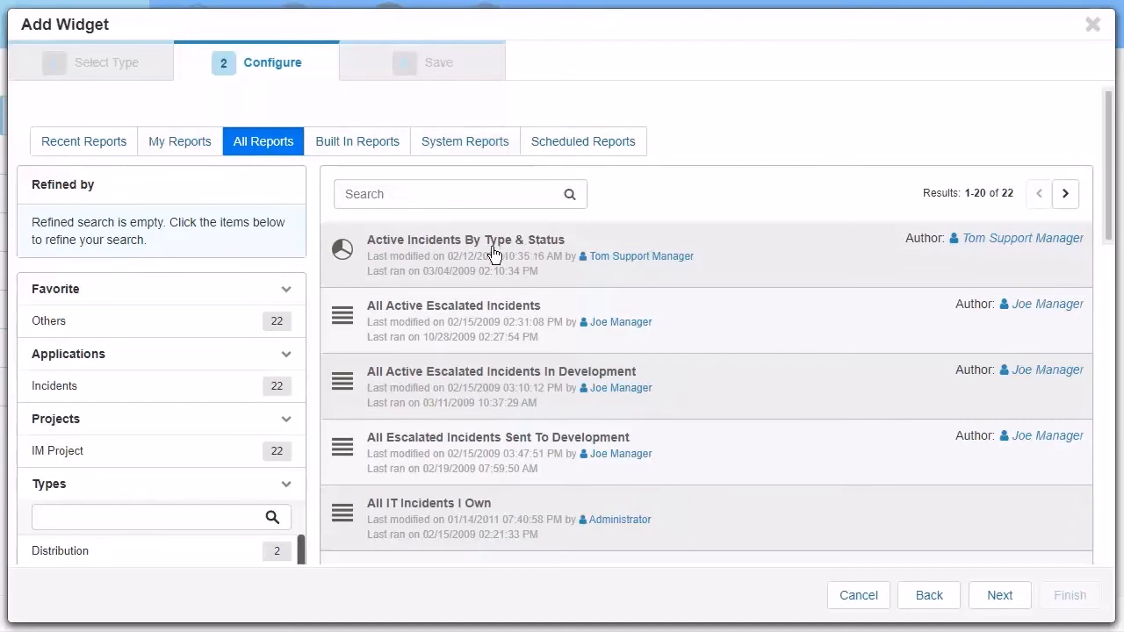
scroll(495, 448, down, 6)
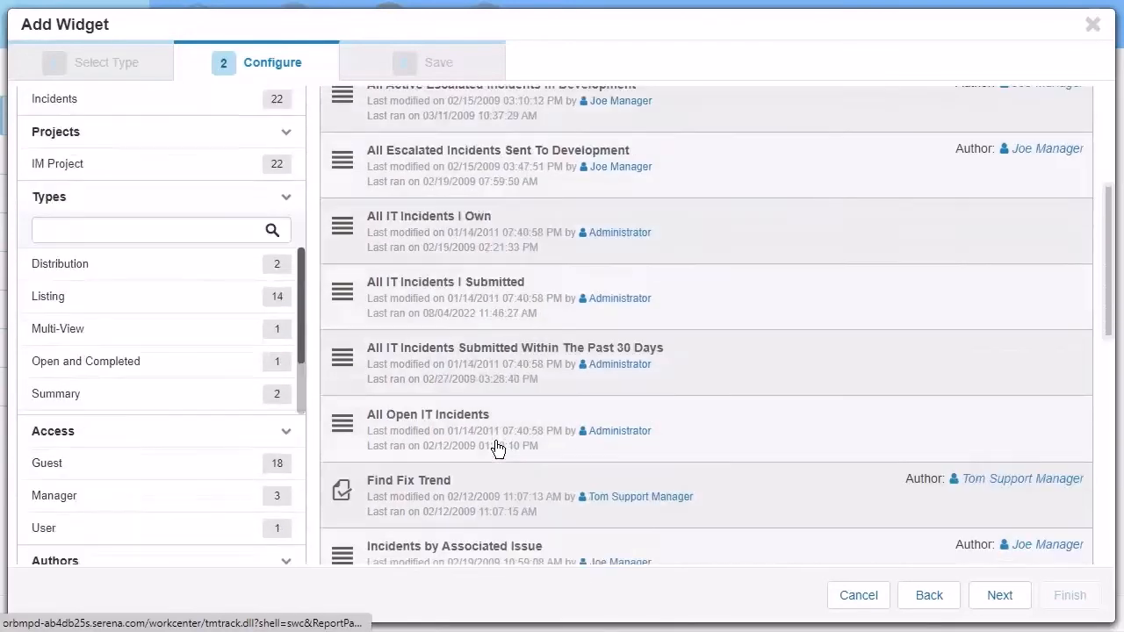
scroll(496, 448, up, 7)
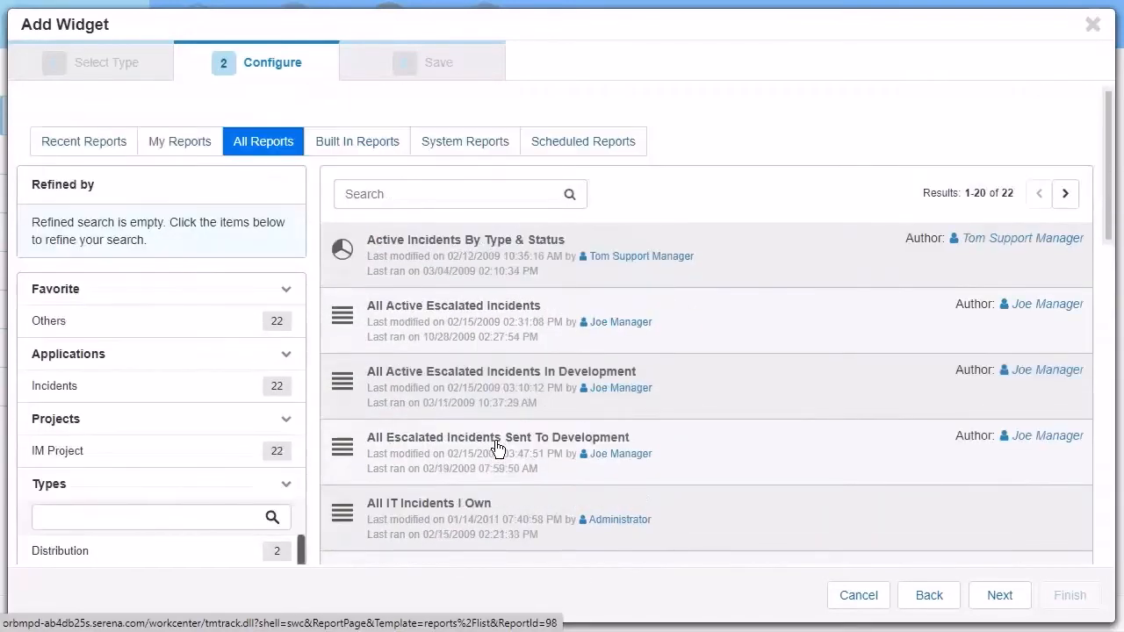
click(427, 251)
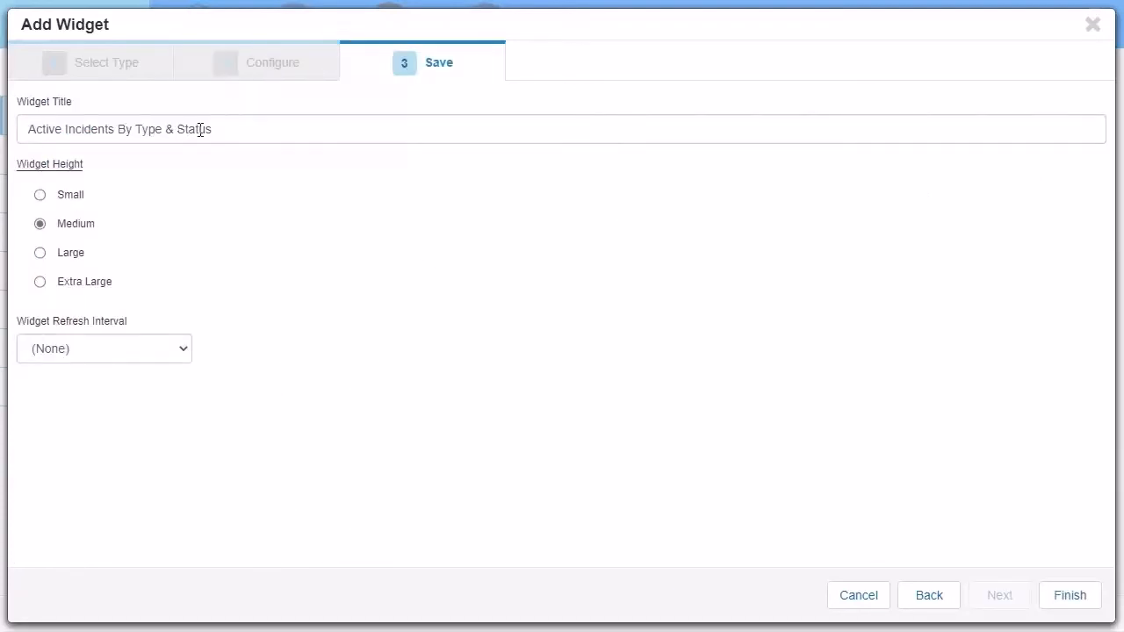
drag(239, 126, 3, 118)
click(119, 128)
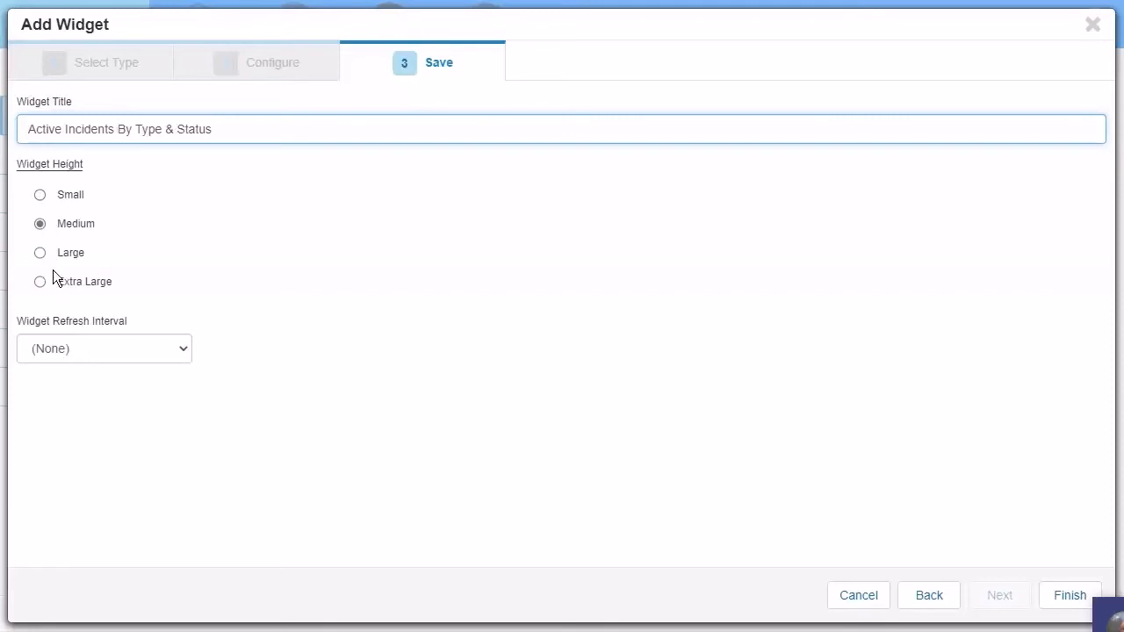
click(124, 348)
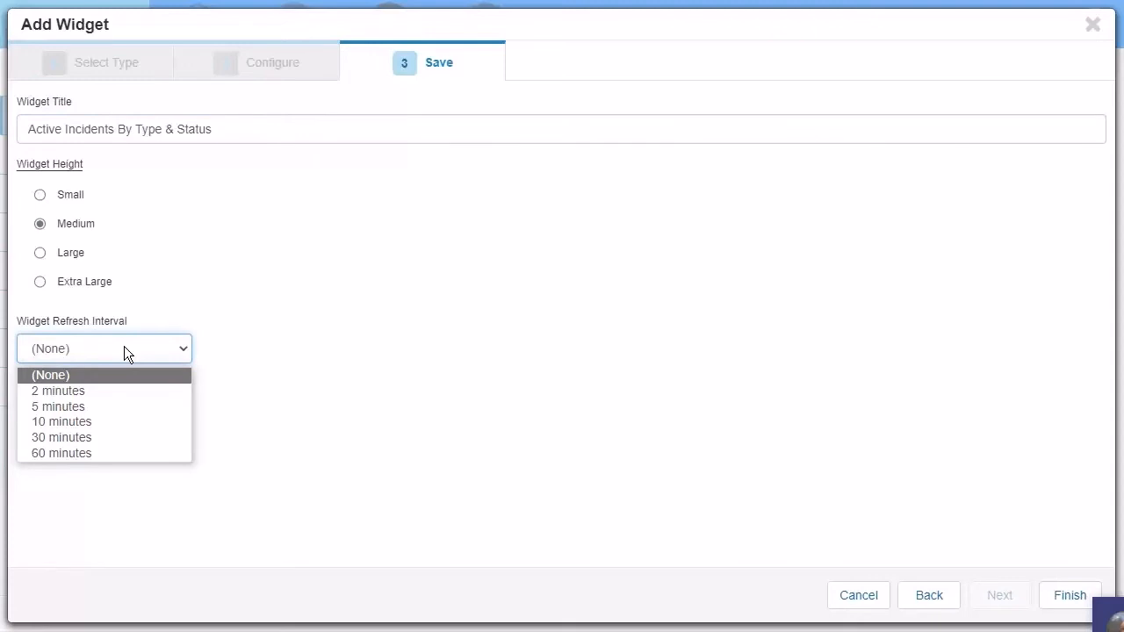
click(383, 351)
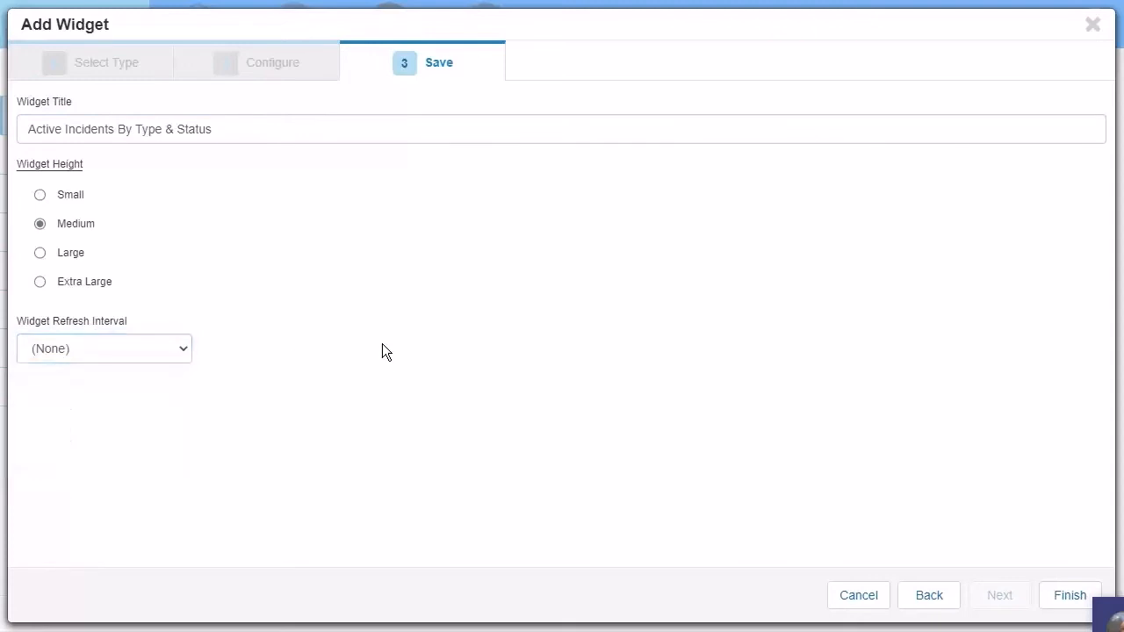
click(1059, 595)
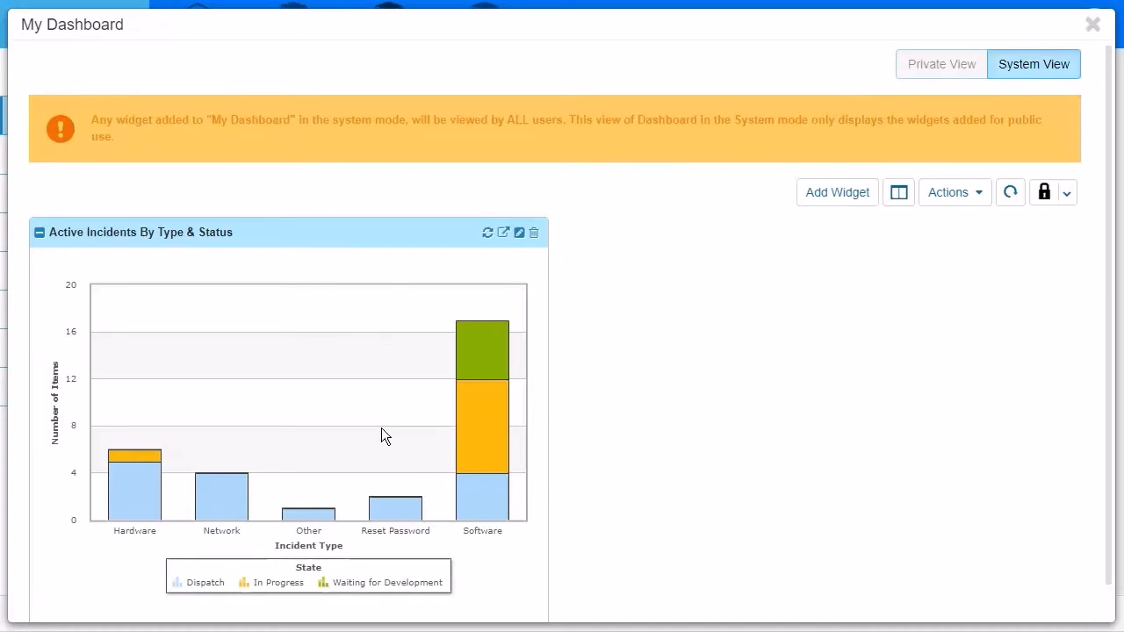
Add a second report widget for All Active Escalated Incidents with the default title, Medium height and no refresh interval.
click(833, 200)
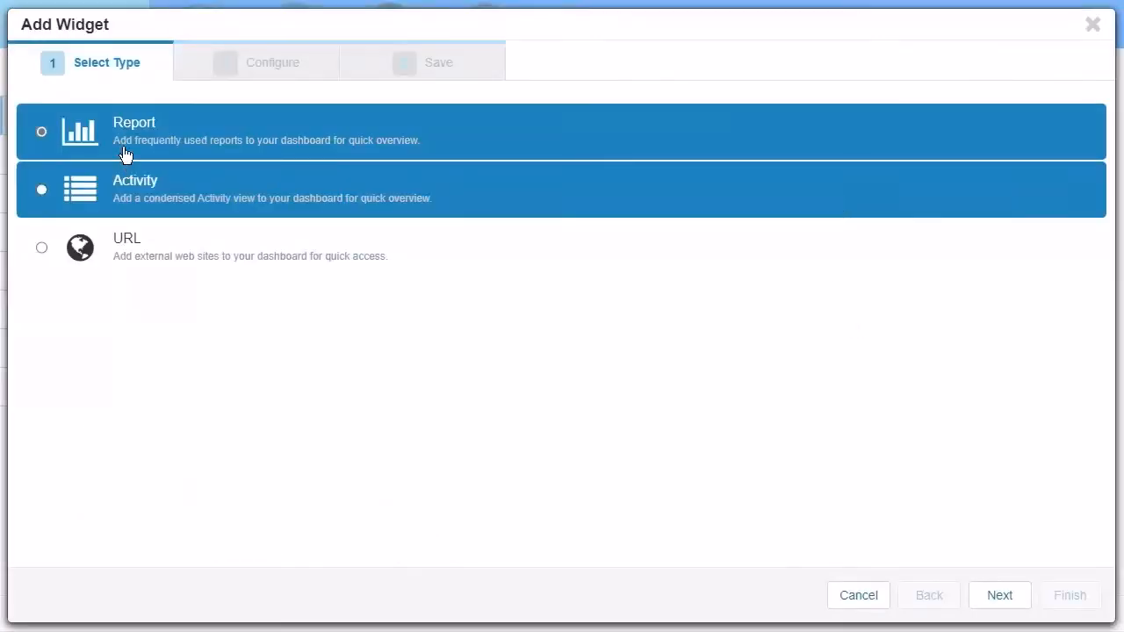
double_click(163, 123)
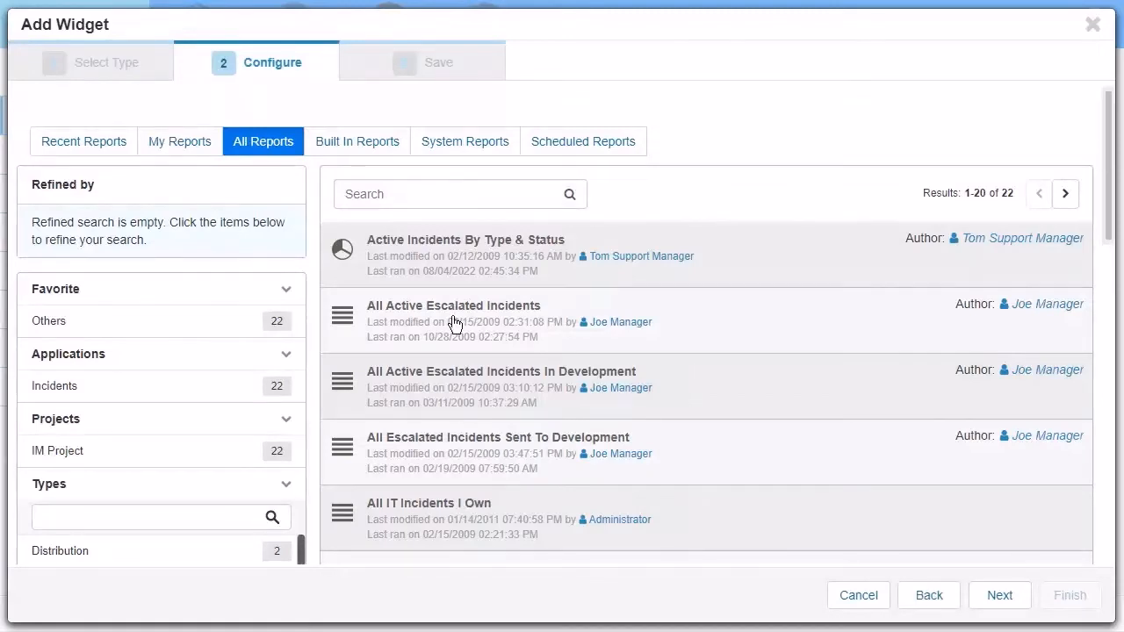
double_click(424, 343)
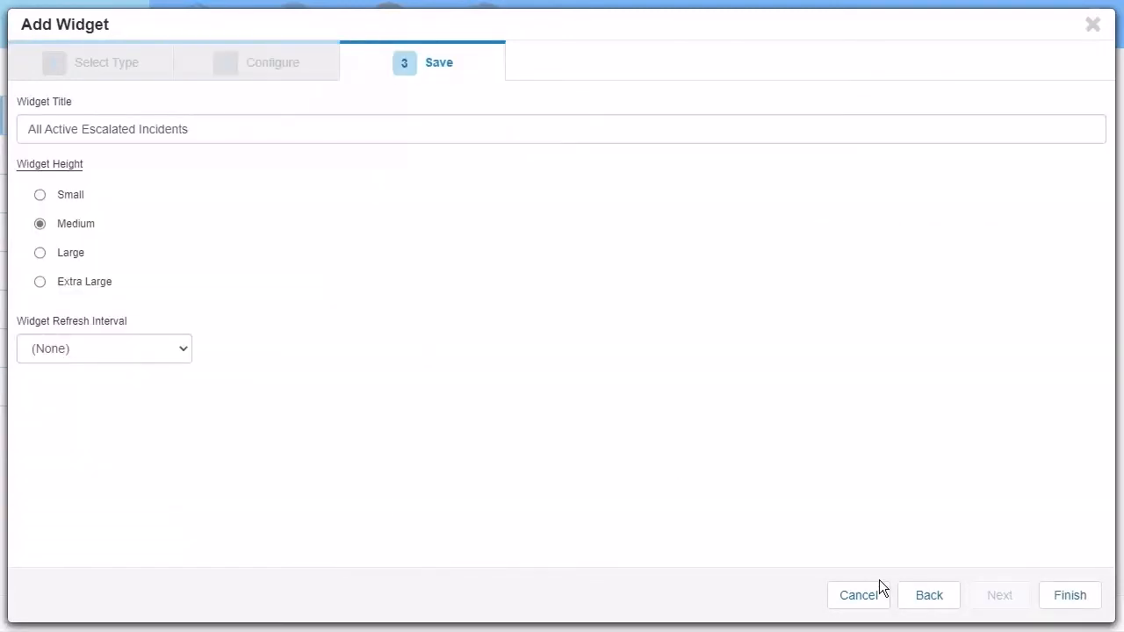
click(1062, 601)
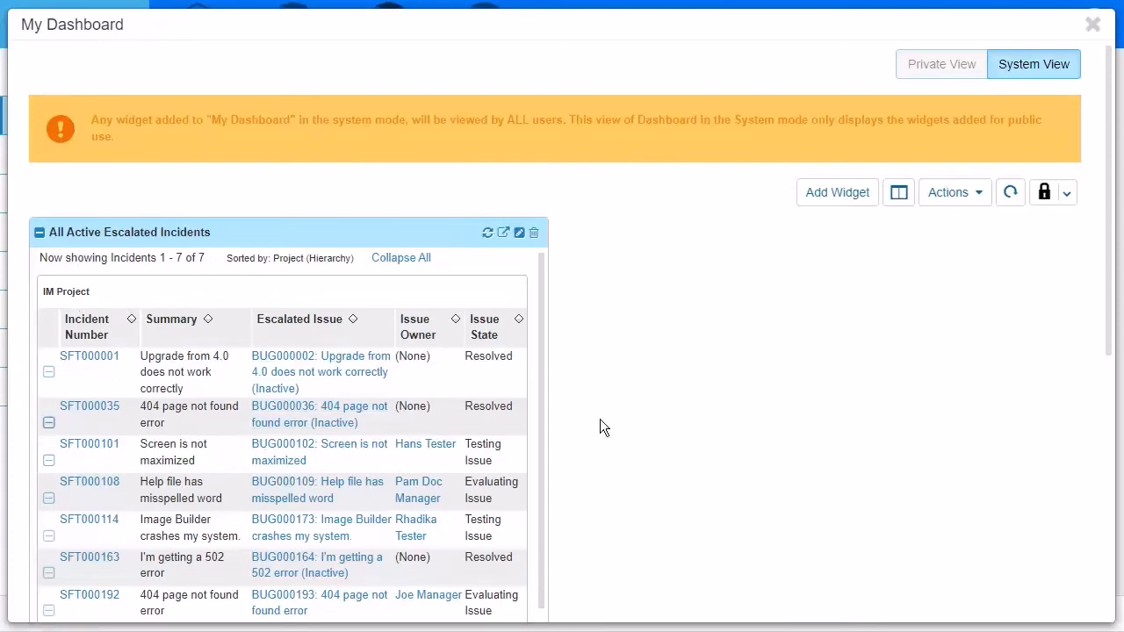
Move the Active Incidents By Type & Status widget into the empty column beside All Active Escalated Incidents.
scroll(623, 446, down, 2)
scroll(623, 454, down, 3)
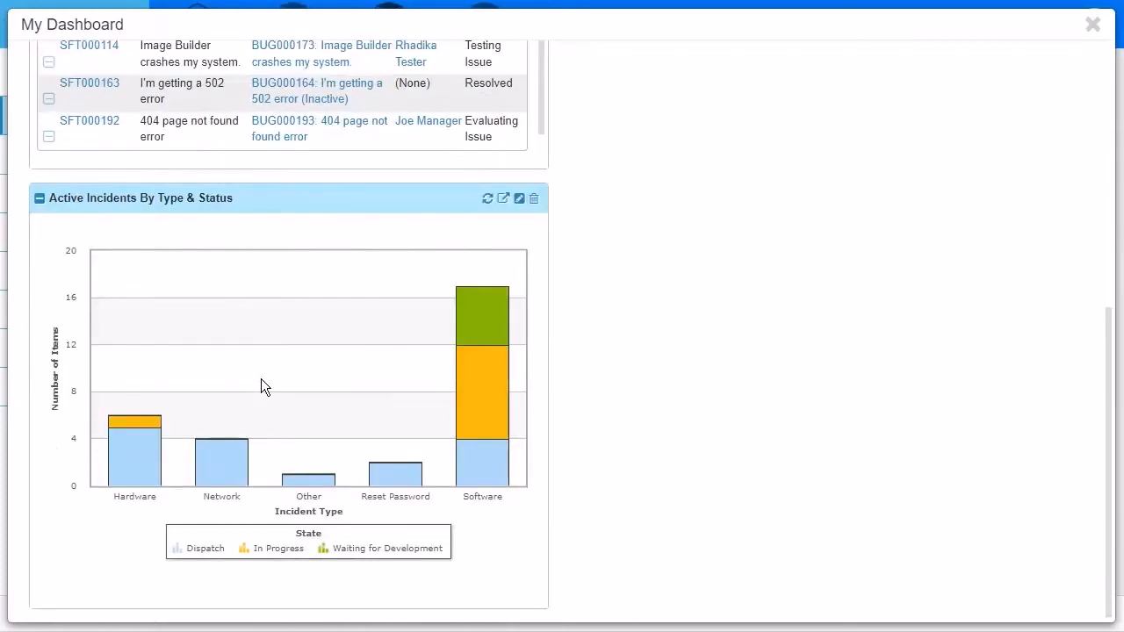
scroll(879, 428, up, 2)
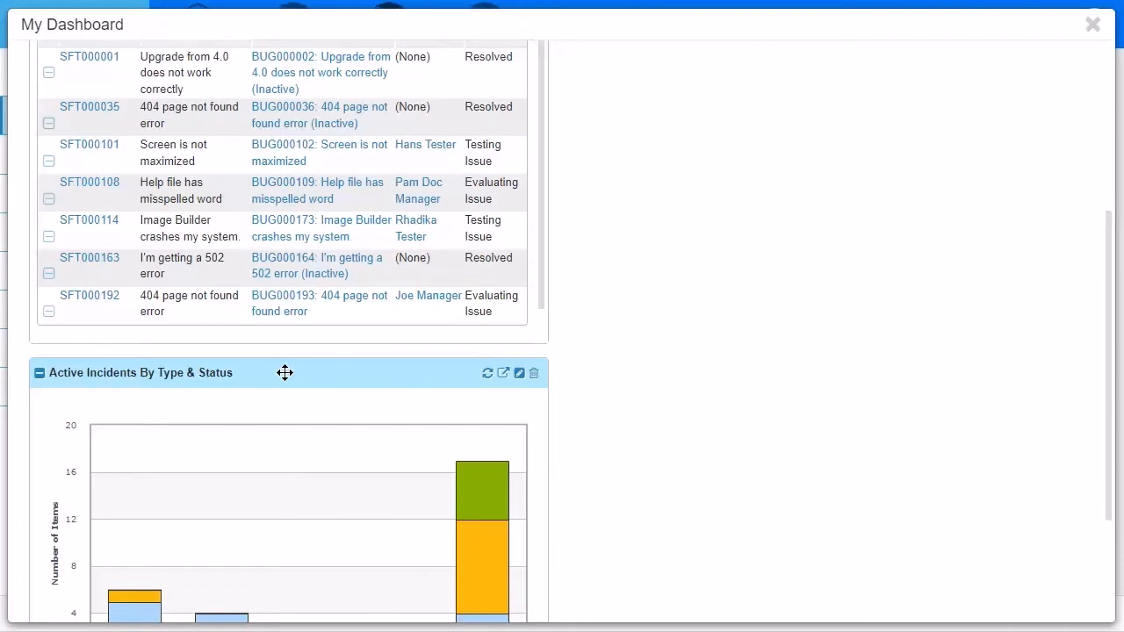
drag(285, 373, 903, 215)
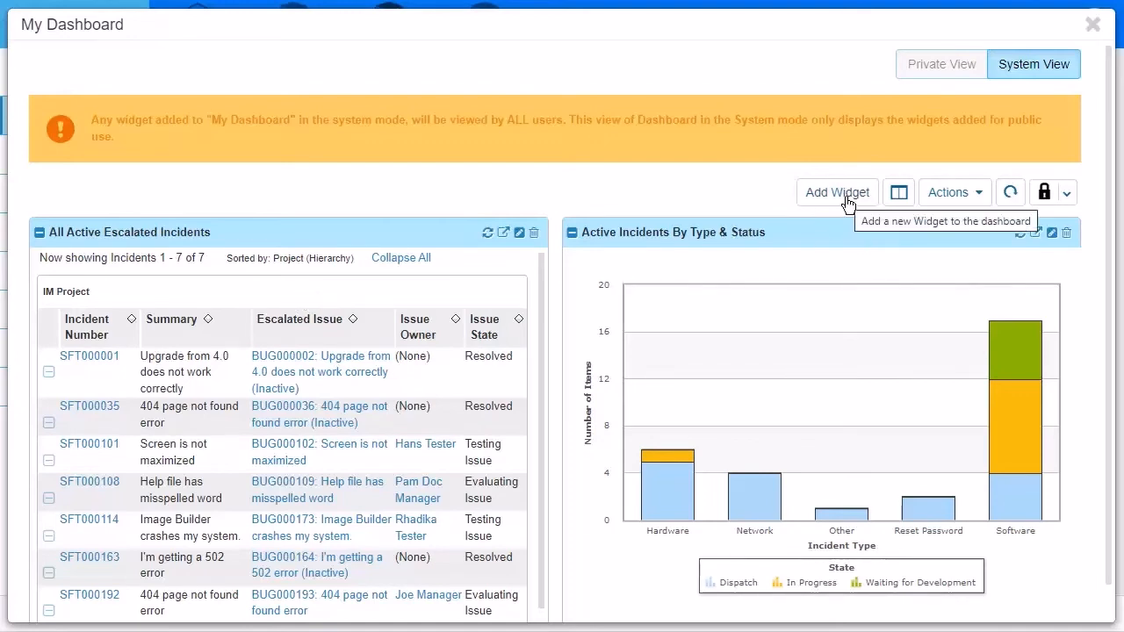
Apply the two-column layout with a wide first column and narrow second column to My Dashboard, then close its editor.
scroll(691, 426, down, 1)
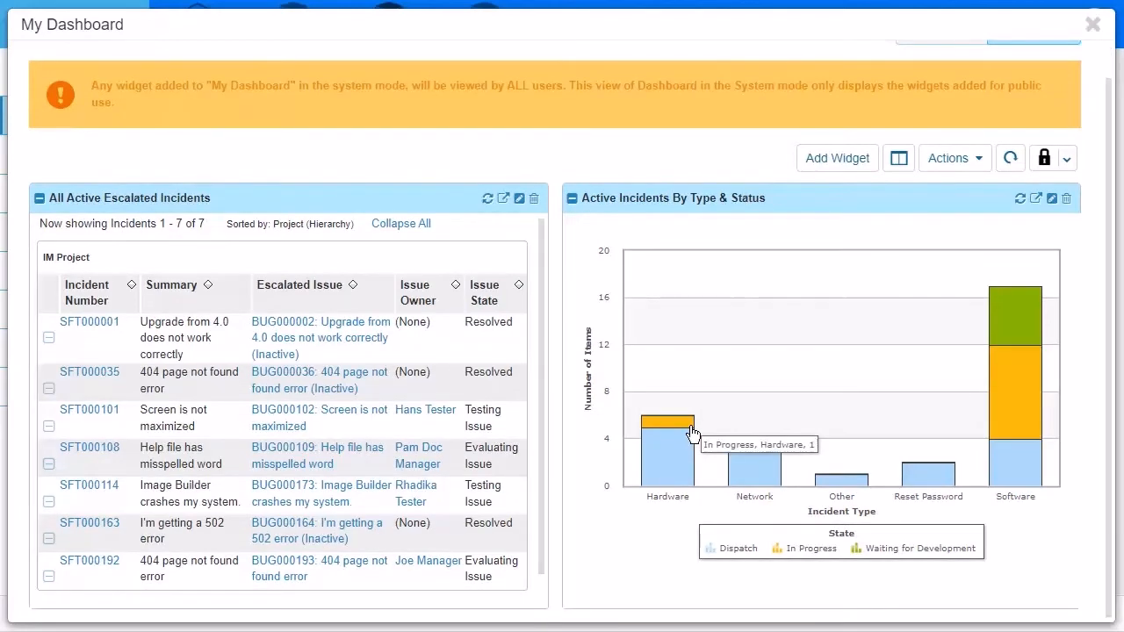
scroll(668, 434, up, 1)
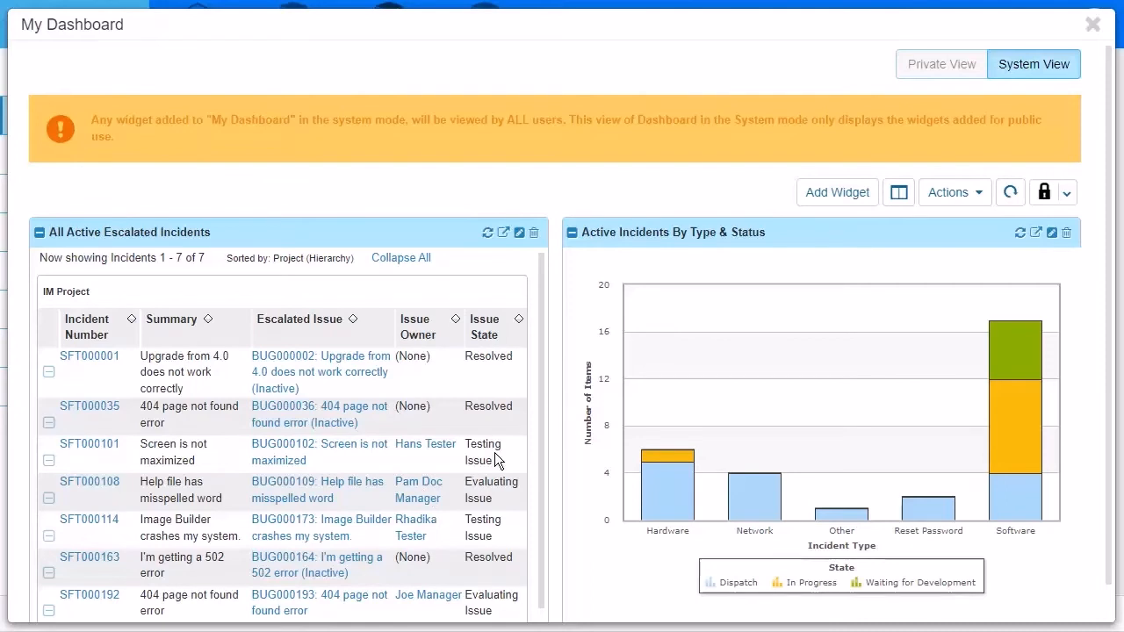
click(900, 195)
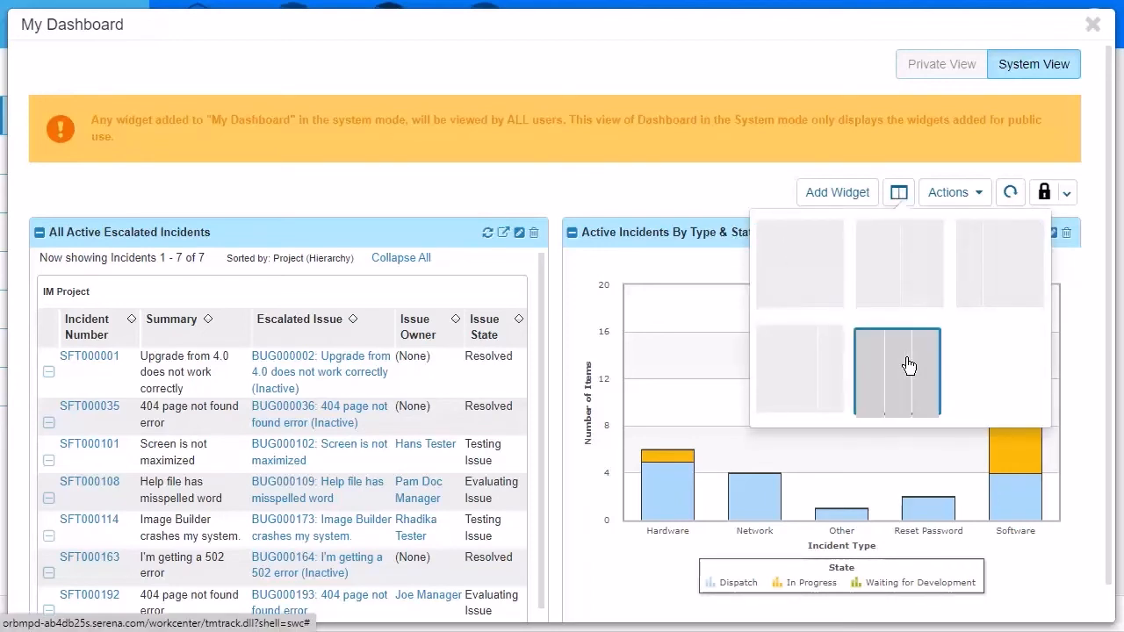
click(783, 356)
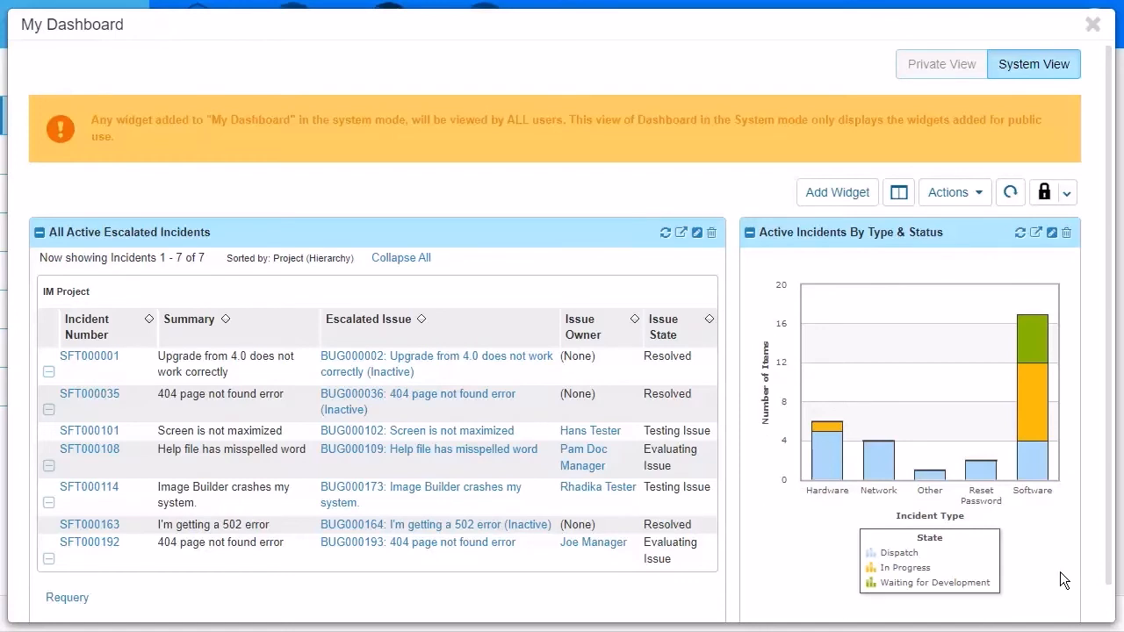
scroll(1060, 571, down, 1)
scroll(1060, 572, up, 1)
click(1093, 25)
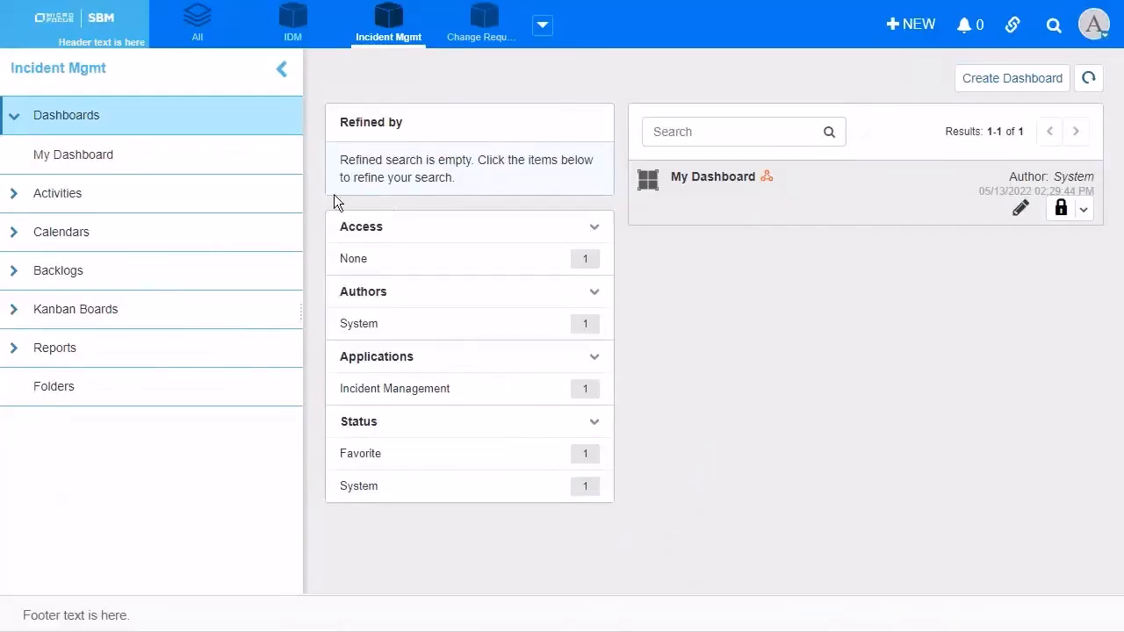
Open My Dashboard for Incident Mgmt and narrow the navigation pane to widen the dashboard area.
click(146, 167)
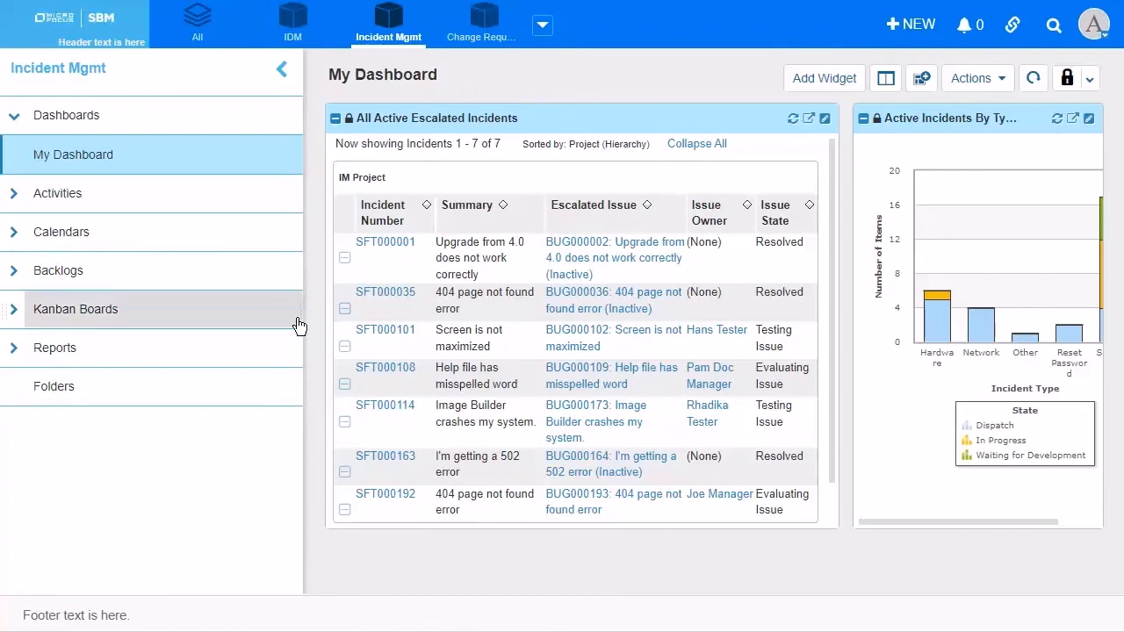
drag(214, 308, 131, 303)
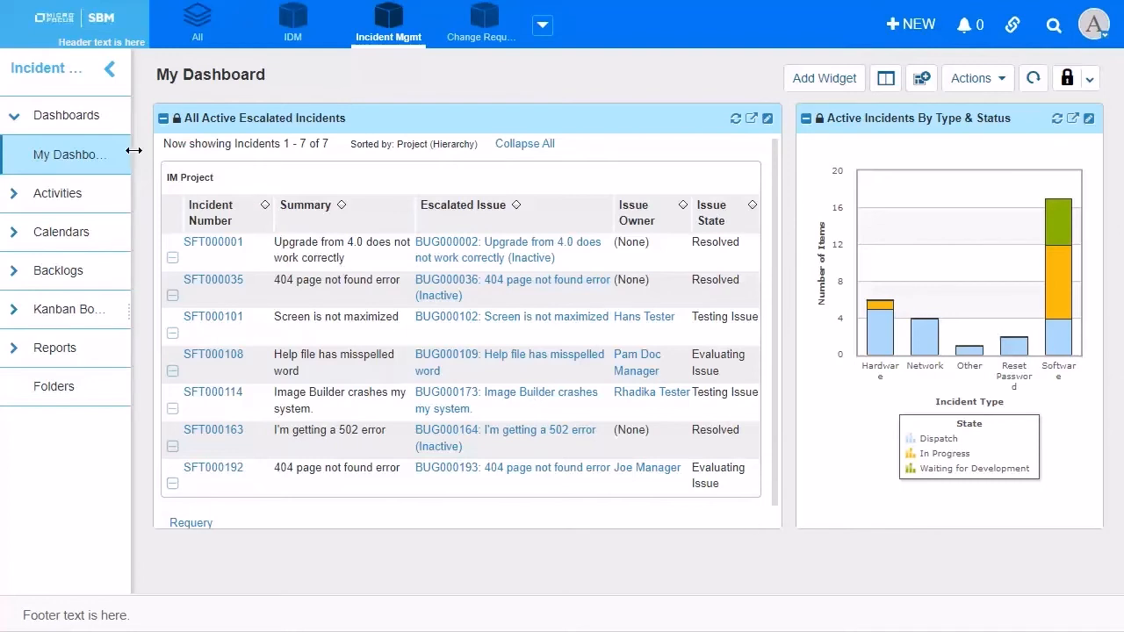
Start a new shared dashboard view for Incident Mgmt named Developer Dashboard, leaving the description empty.
click(70, 120)
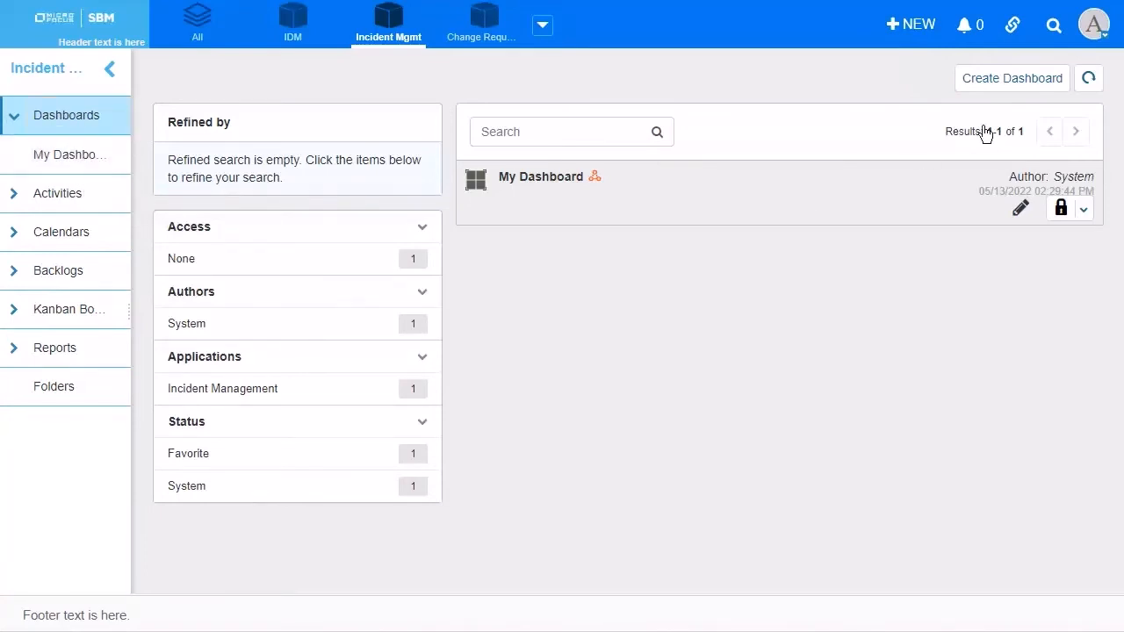
click(1015, 78)
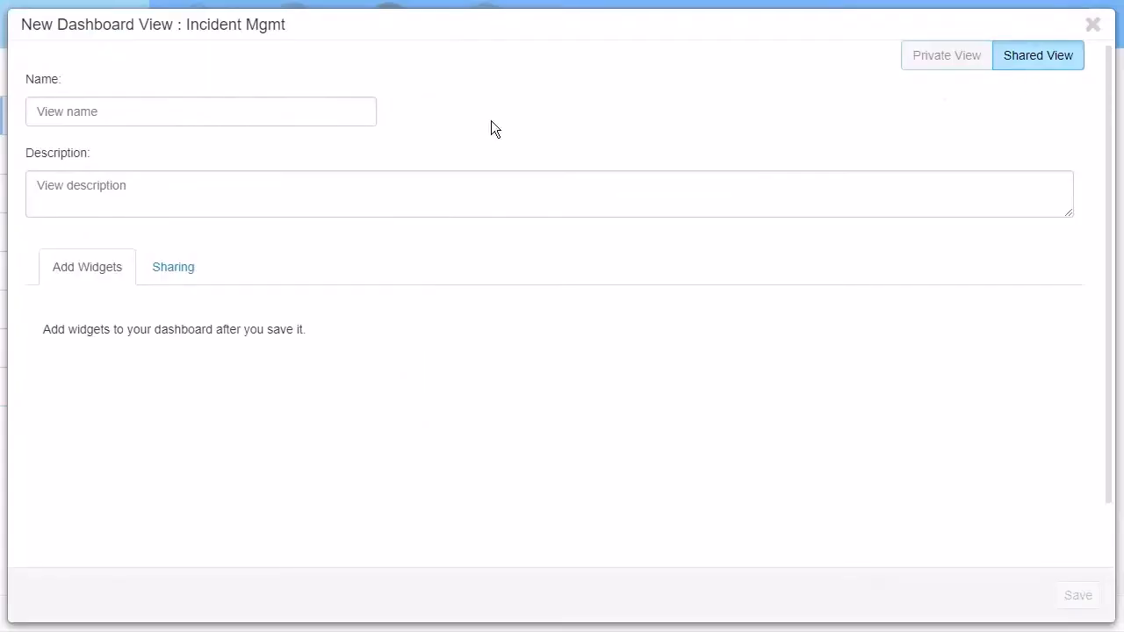
click(309, 115)
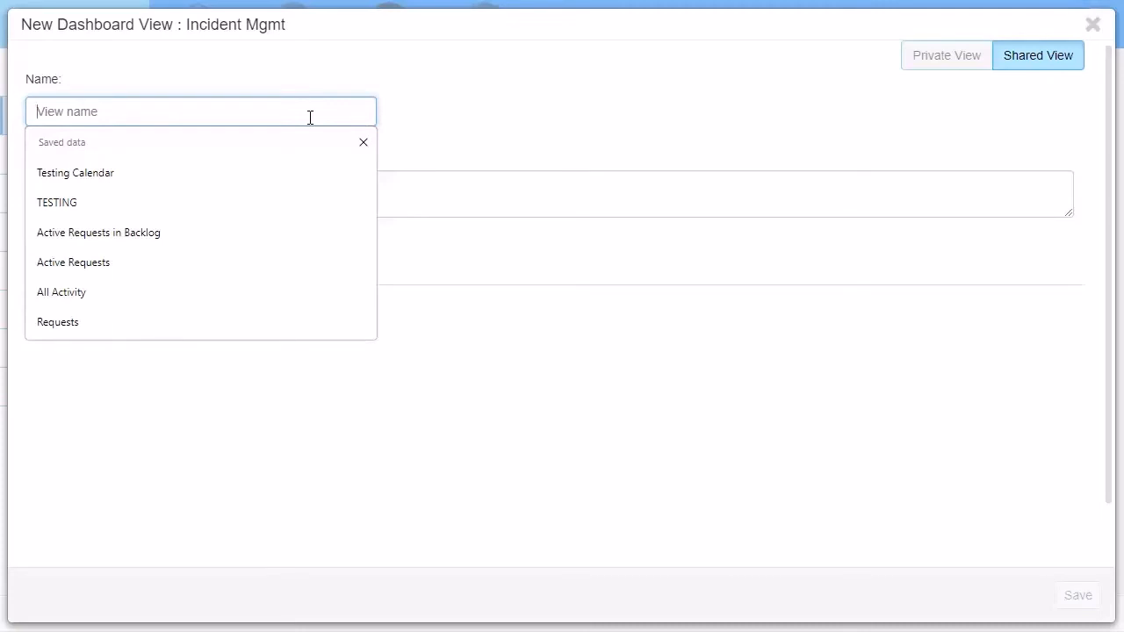
text(Deve)
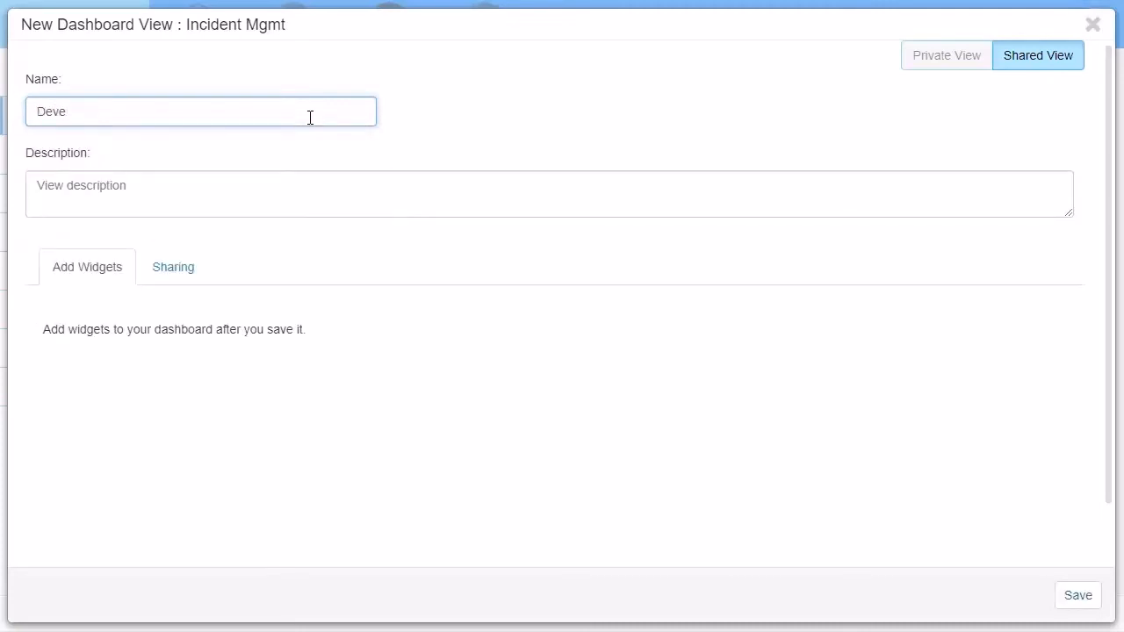
text(rlopers)
key(BackSpace)
text(Dashbo)
key(BackSpace)
key(BackSpace)
text(board)
click(63, 210)
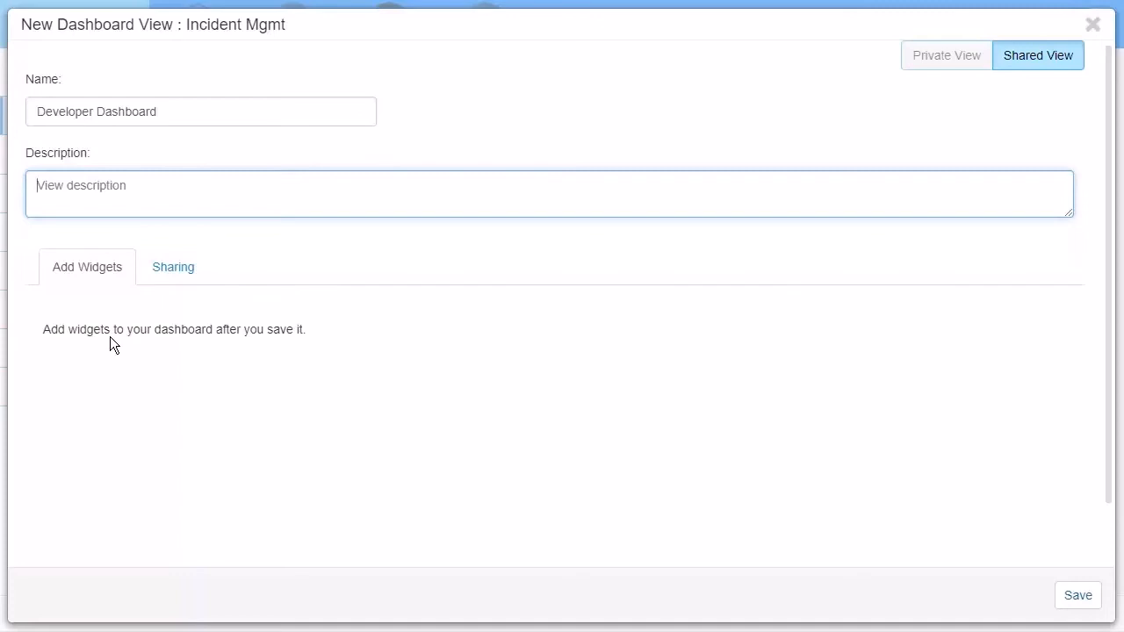
Share the new dashboard with the CR Business Analysts group.
click(174, 268)
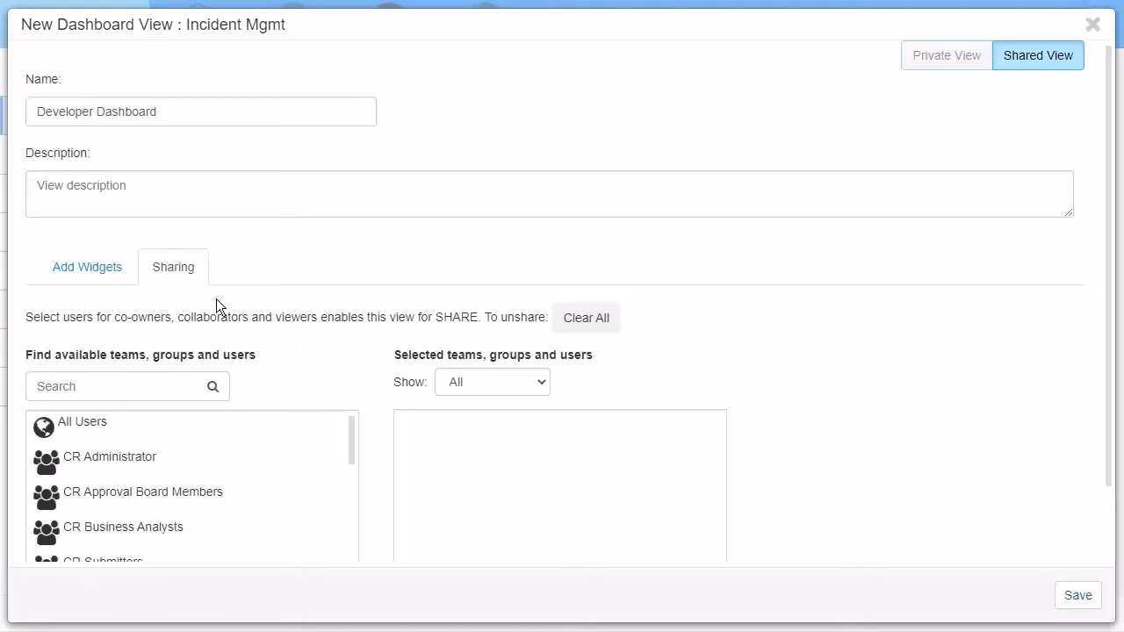
scroll(268, 344, down, 2)
mouse_move(95, 349)
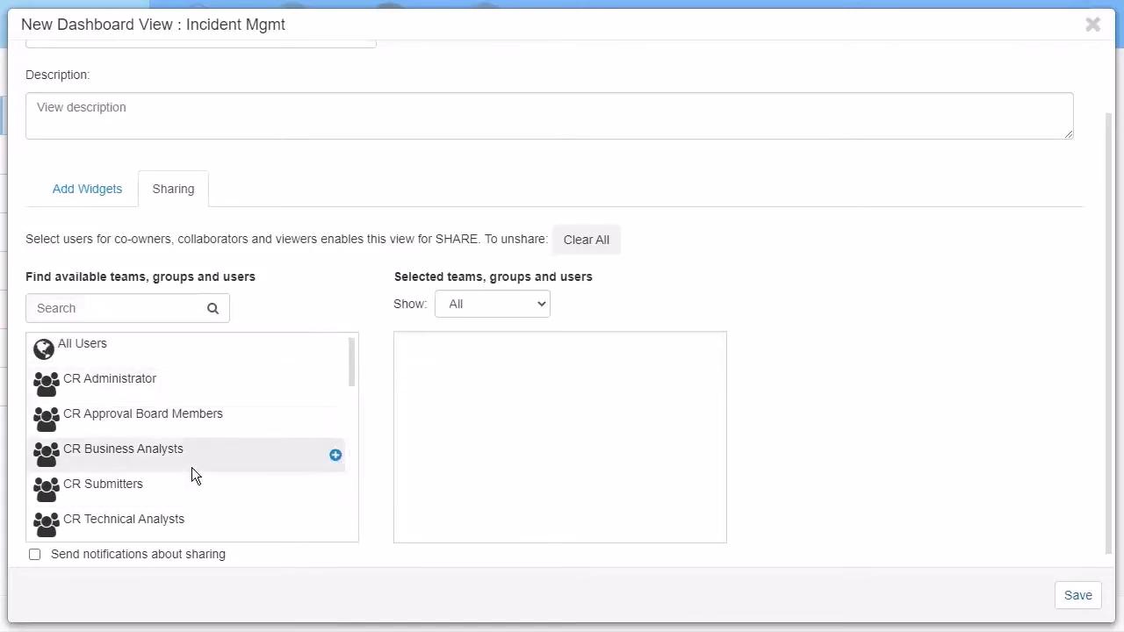
scroll(191, 467, down, 4)
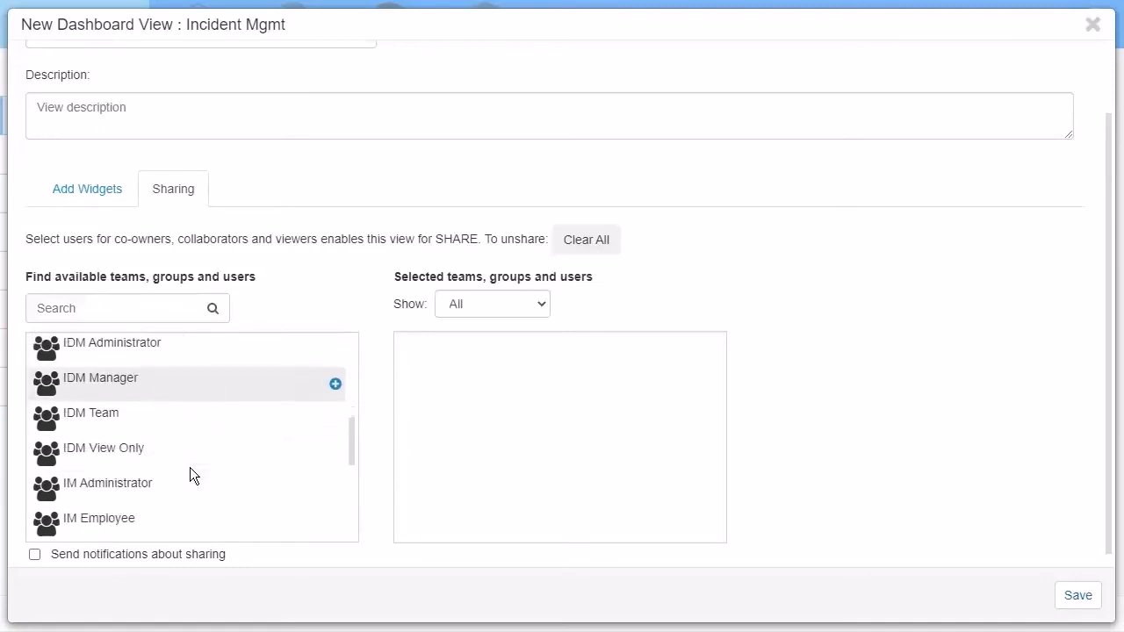
scroll(190, 467, down, 1)
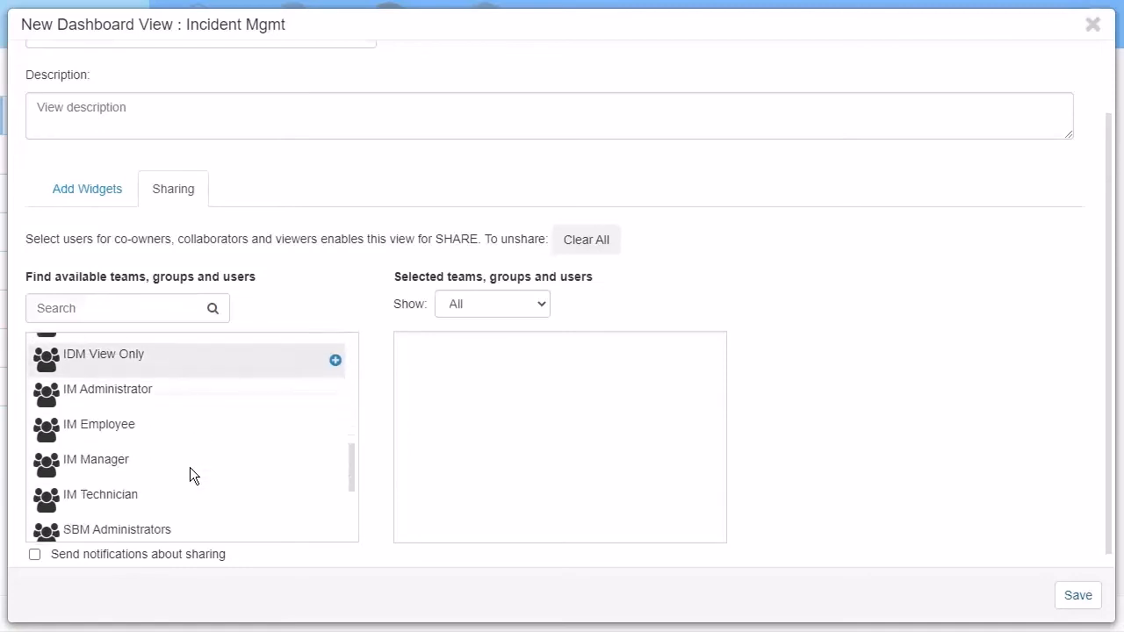
scroll(190, 475, down, 1)
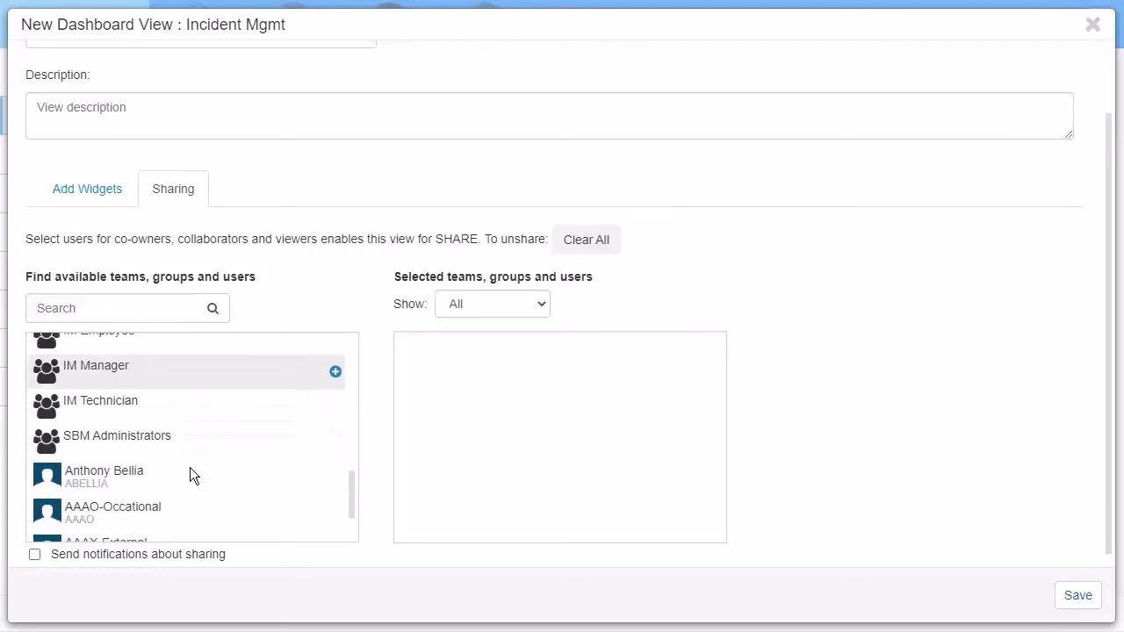
scroll(180, 473, down, 1)
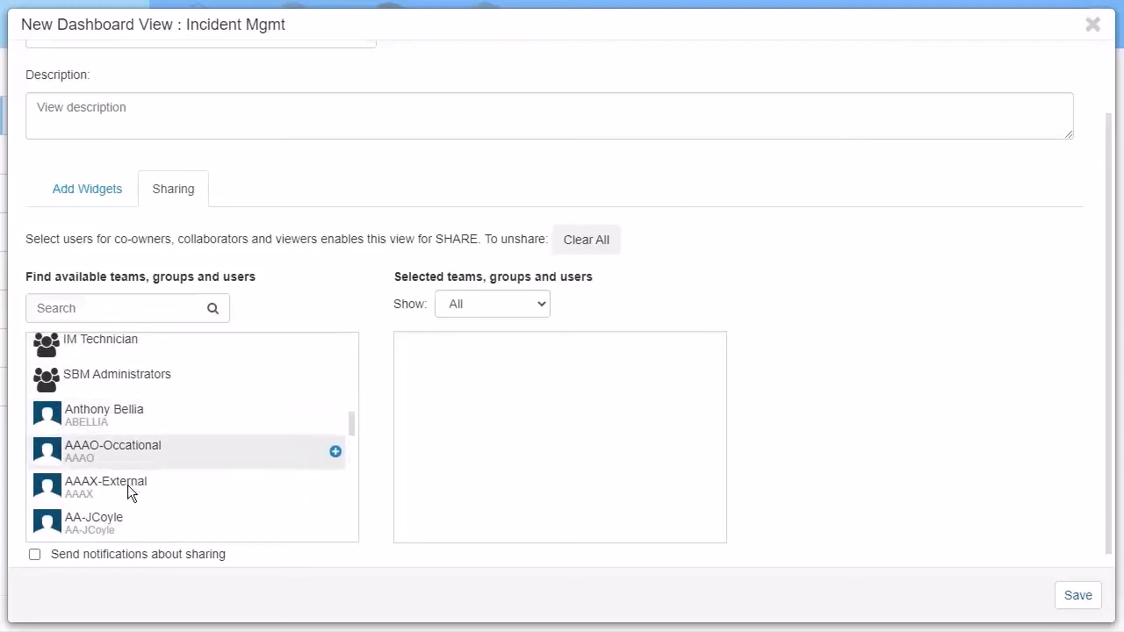
scroll(128, 479, up, 7)
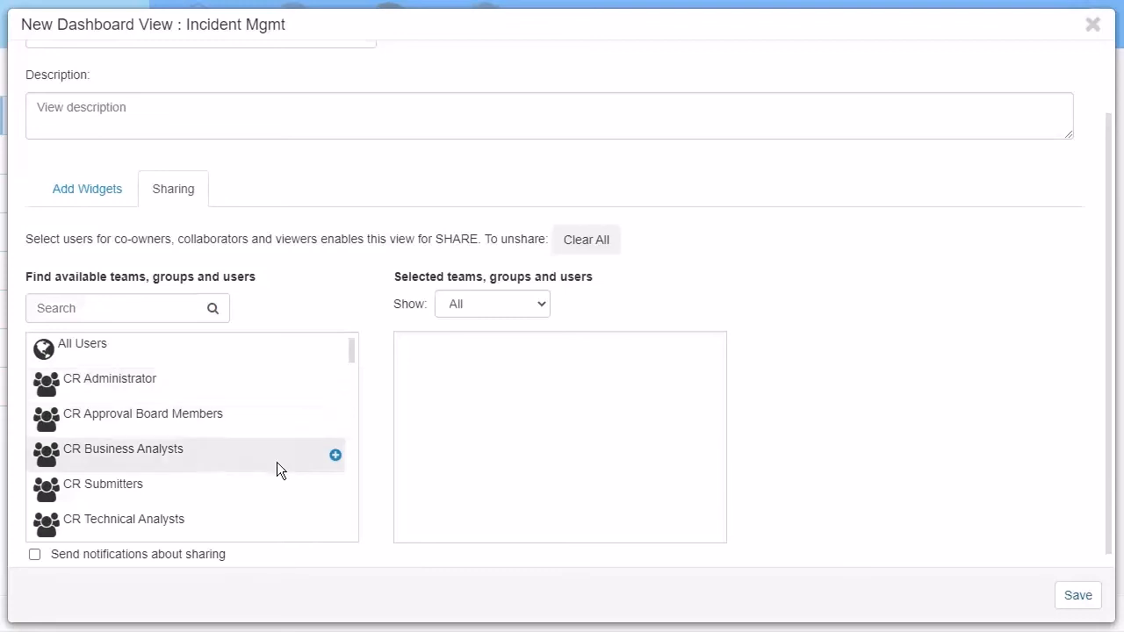
click(336, 457)
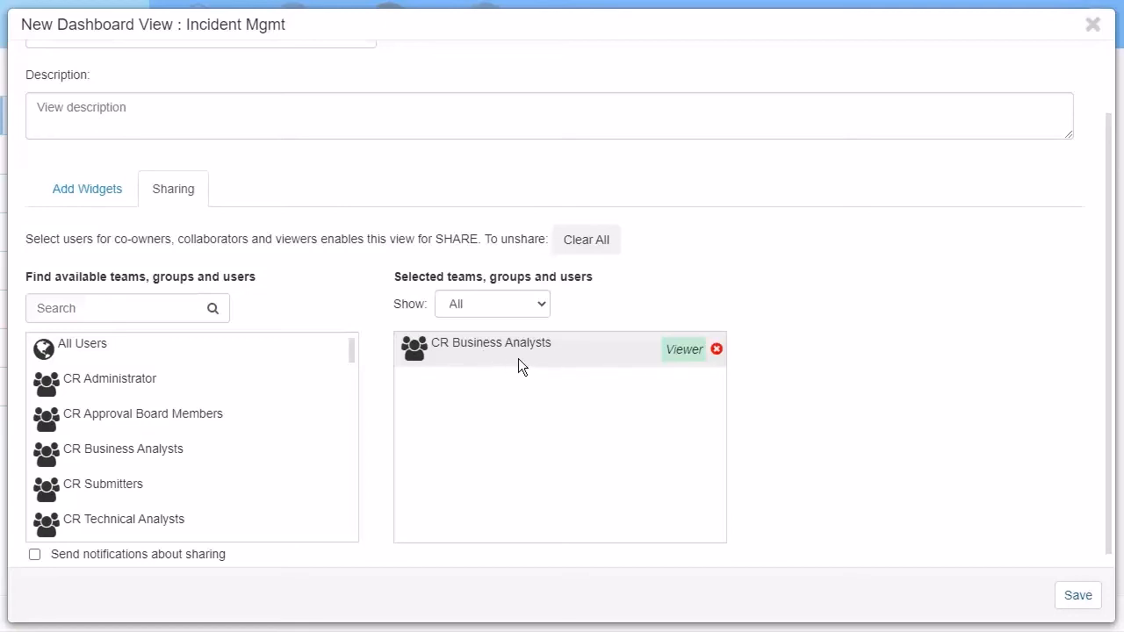
Keep the CR Business Analysts group's role as Viewer and save the dashboard without sharing notifications.
click(685, 351)
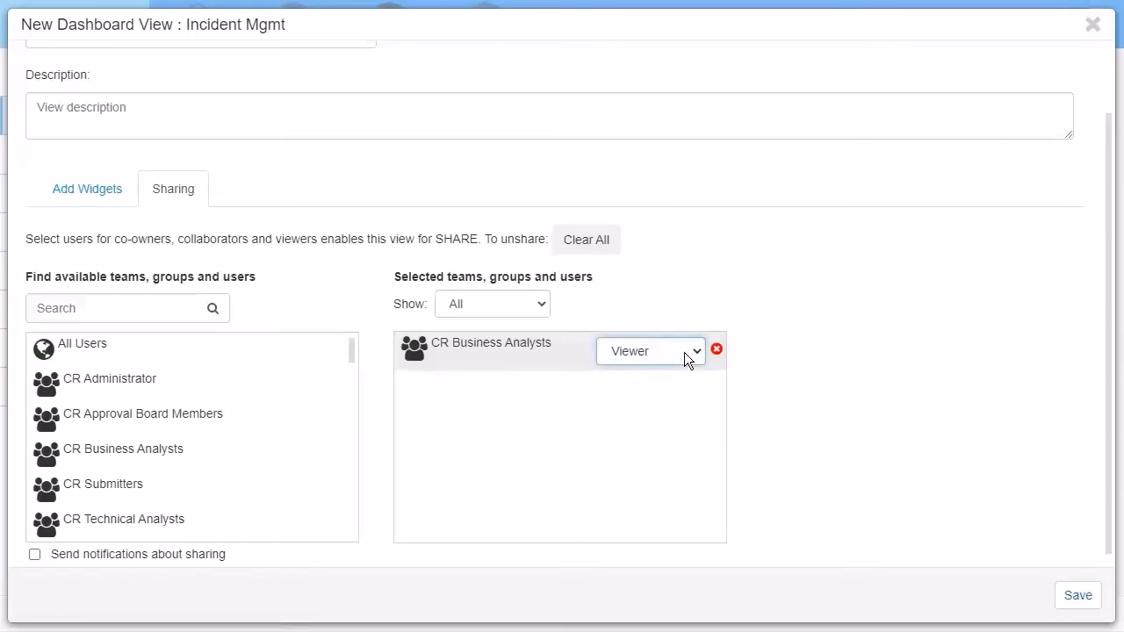
click(684, 352)
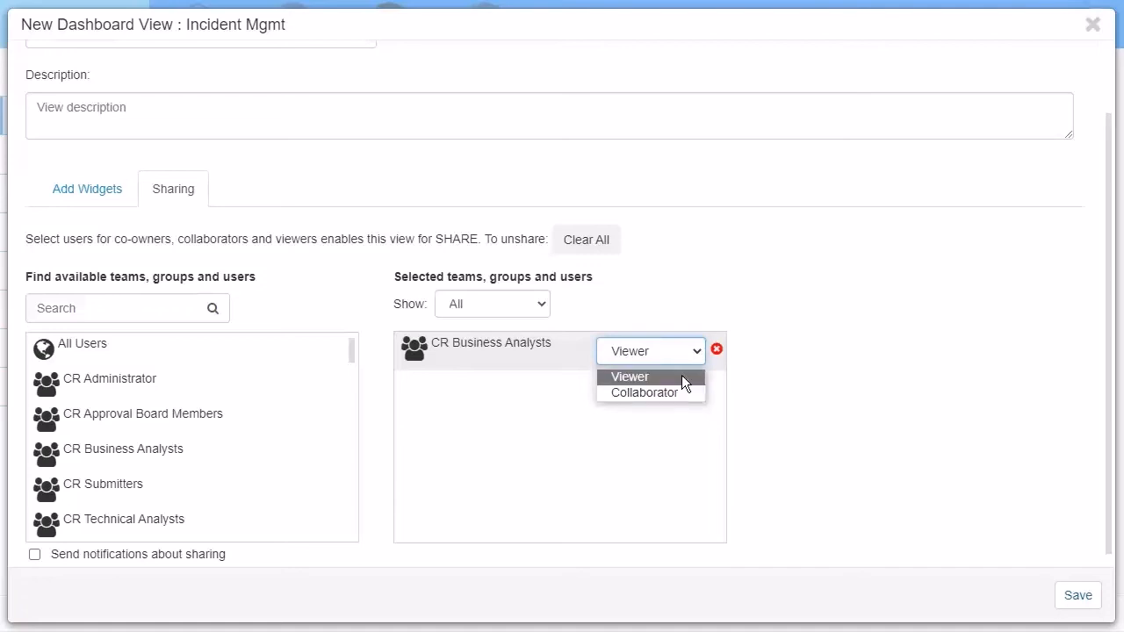
click(682, 378)
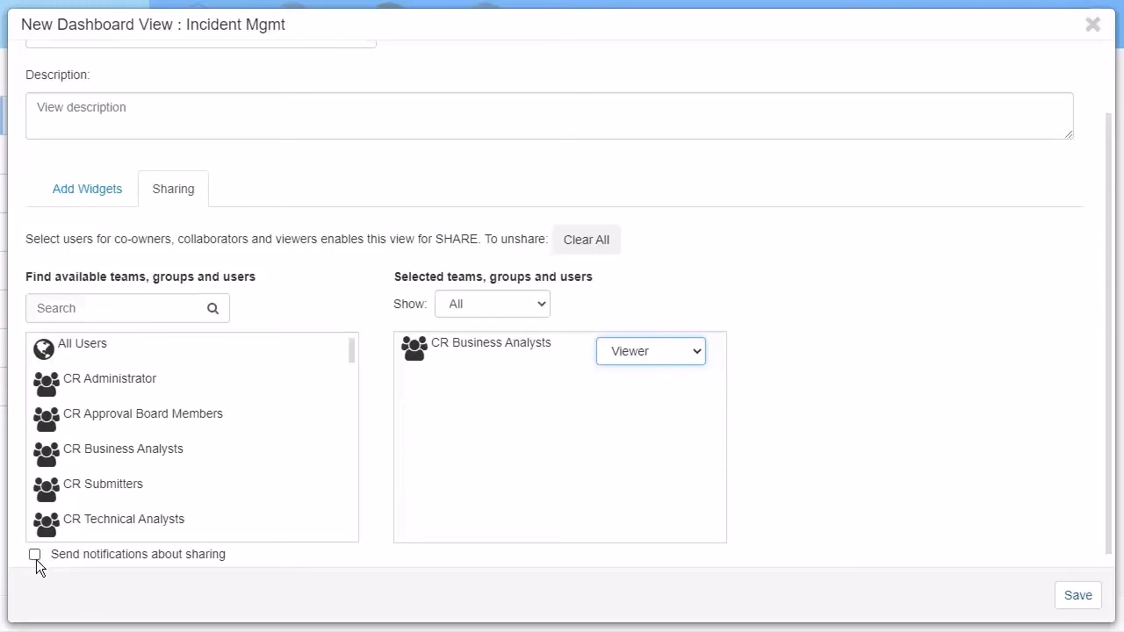
mouse_move(496, 348)
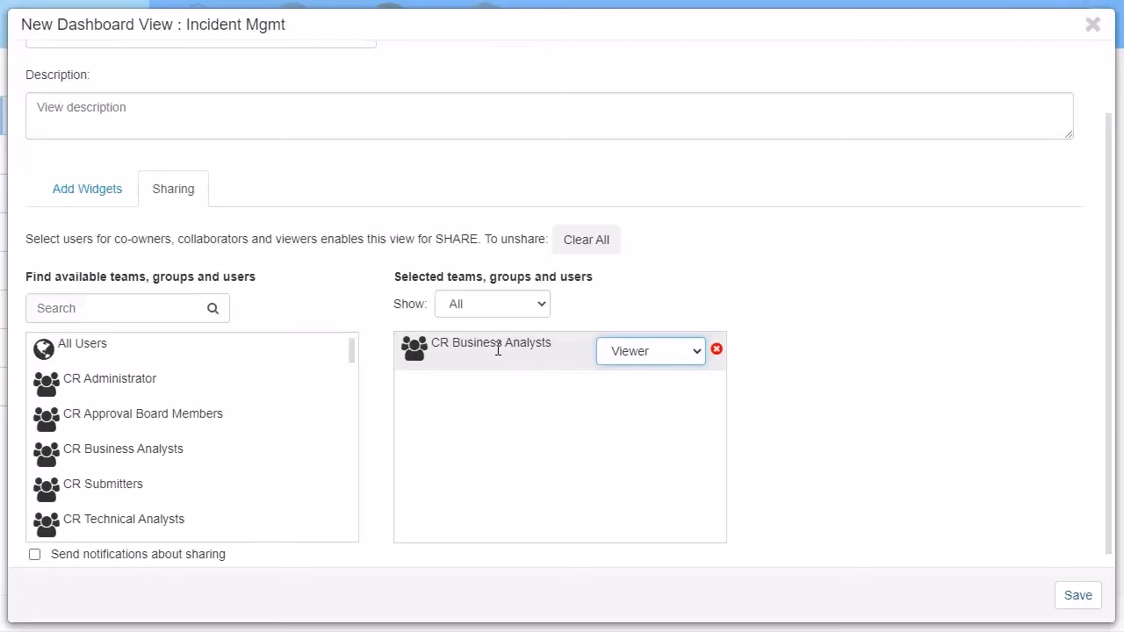
click(1089, 603)
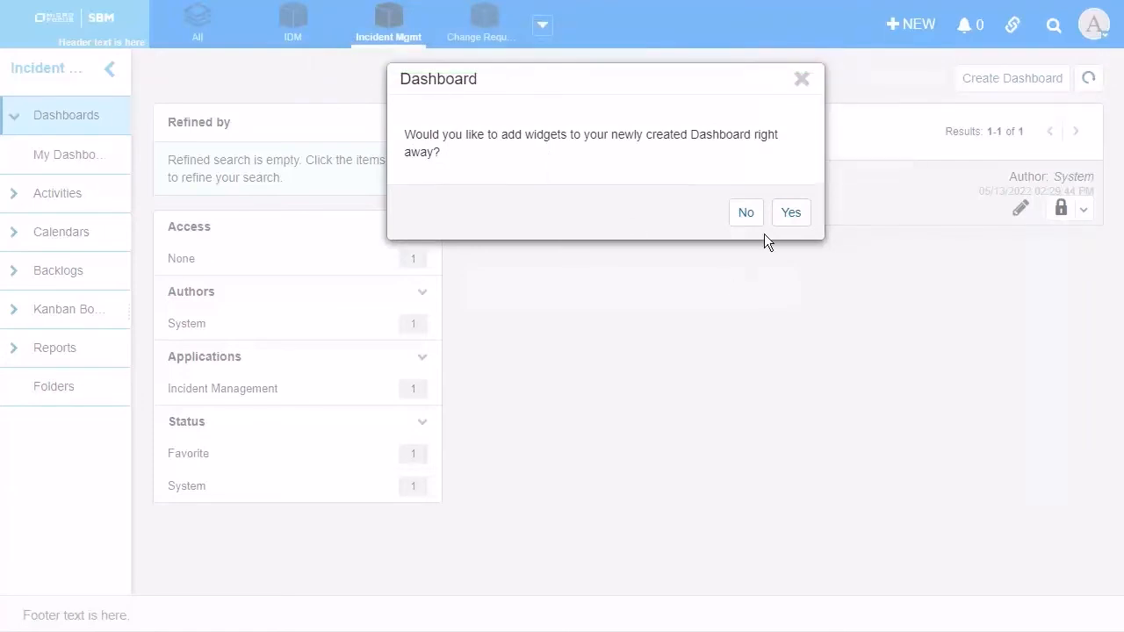
Add a report widget for All Escalated Incidents Sent To Development with its default title, Small height and no refresh interval.
click(793, 214)
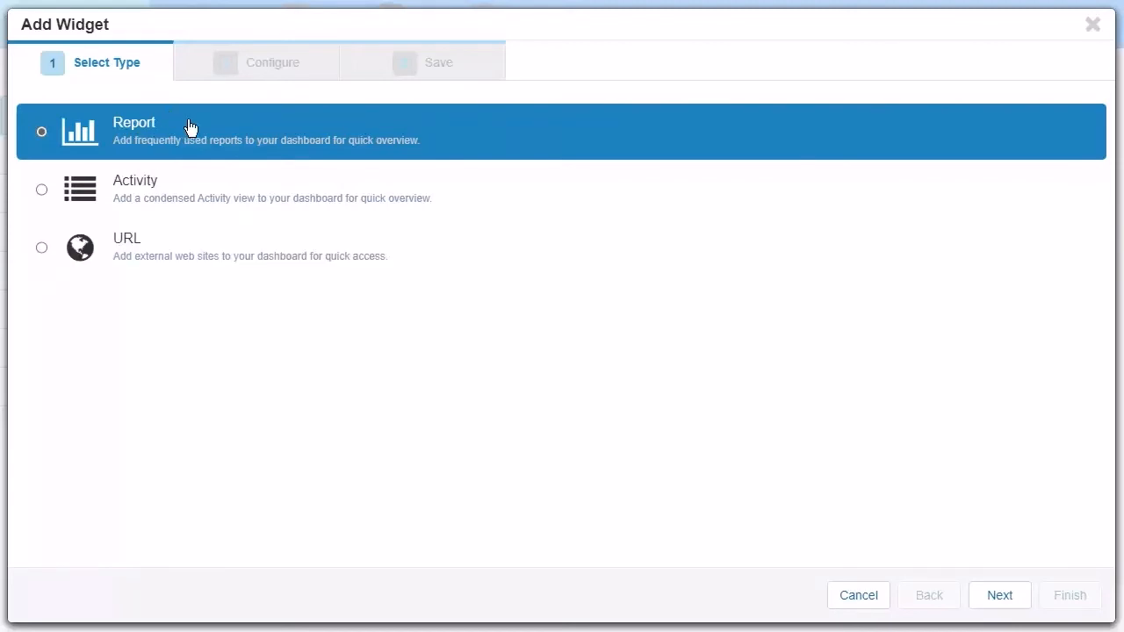
double_click(189, 127)
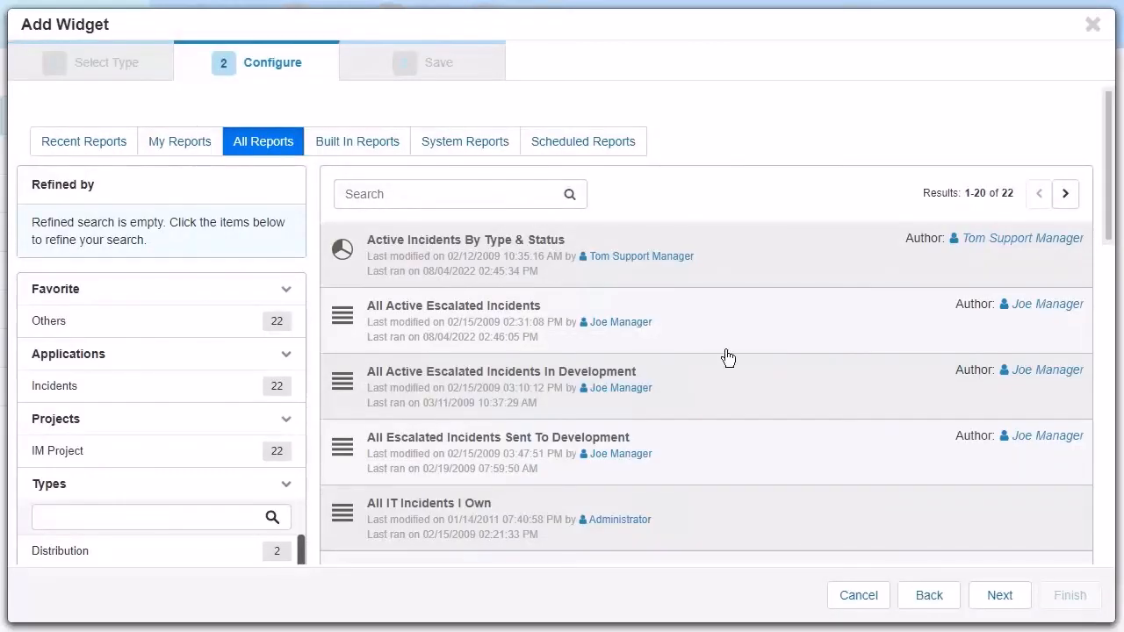
scroll(743, 395, down, 1)
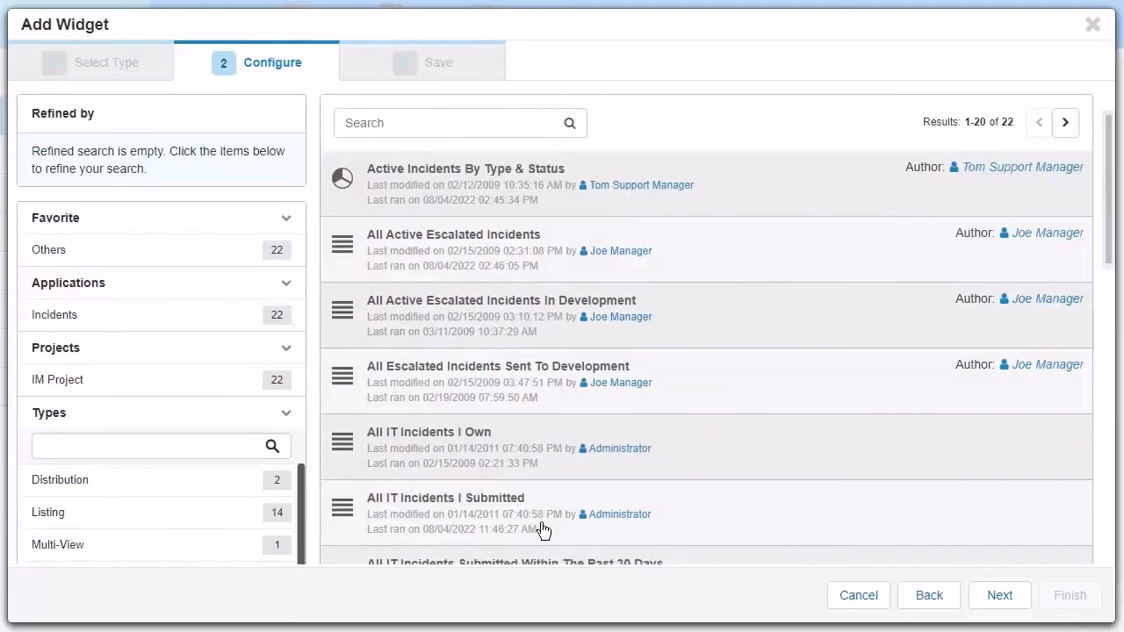
scroll(428, 514, down, 1)
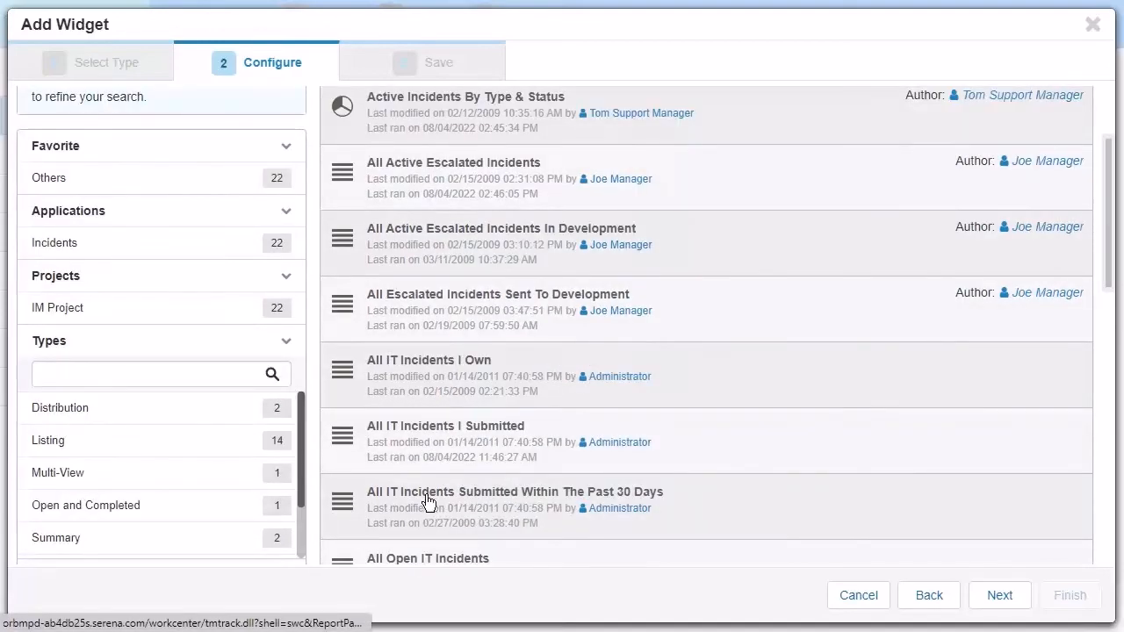
double_click(420, 334)
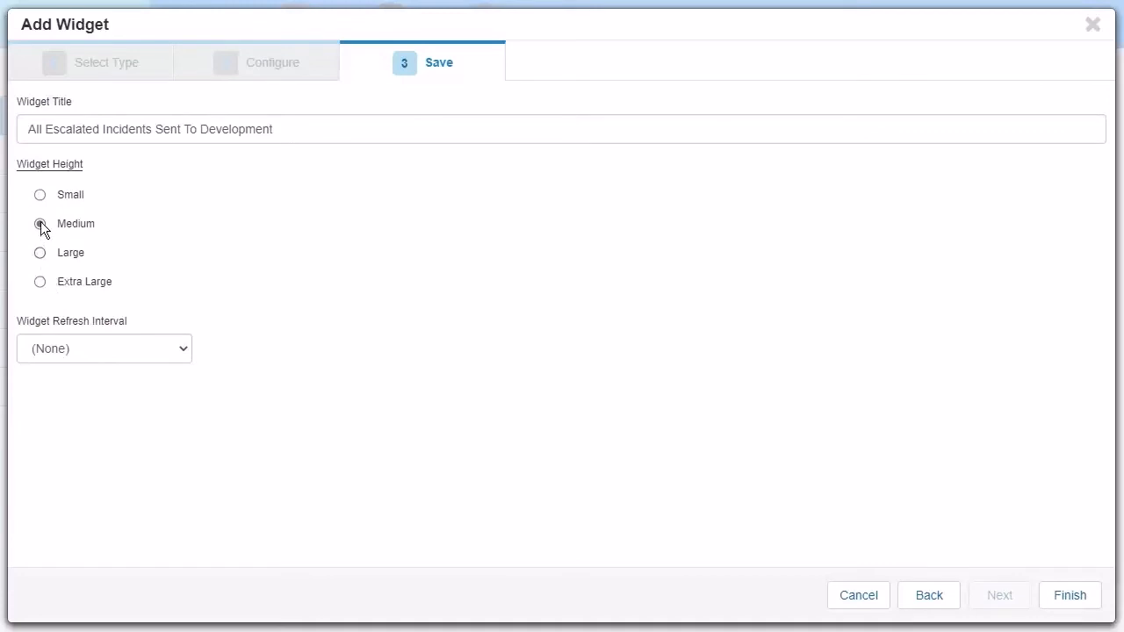
click(40, 195)
click(1069, 599)
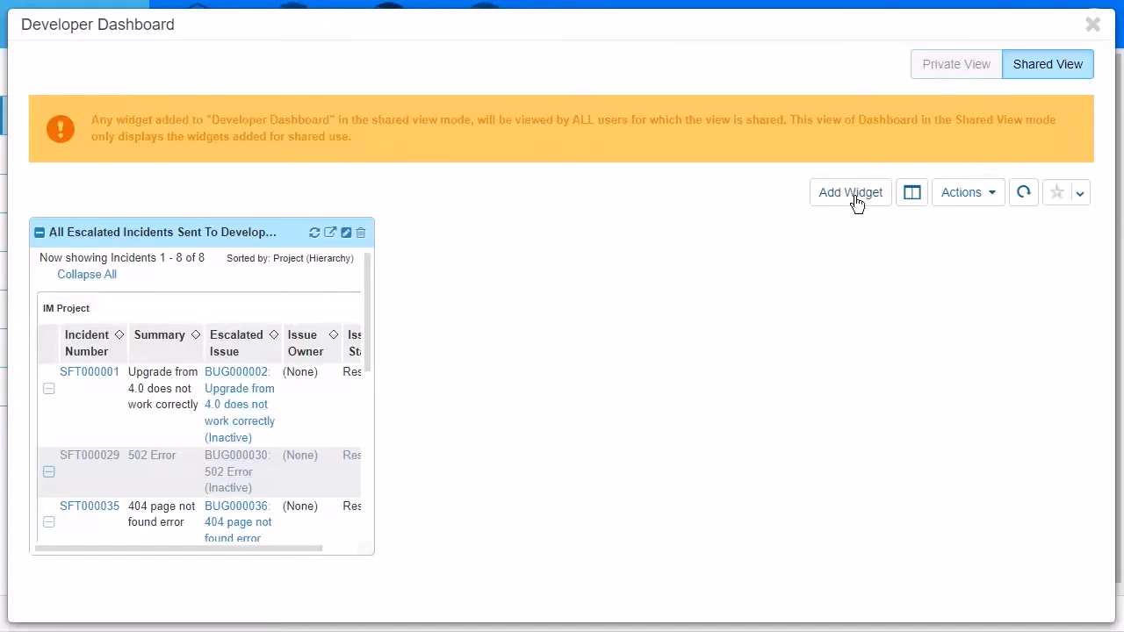
Switch Developer Dashboard to the single-column layout, close its editor and mark the dashboard as a favorite.
click(917, 199)
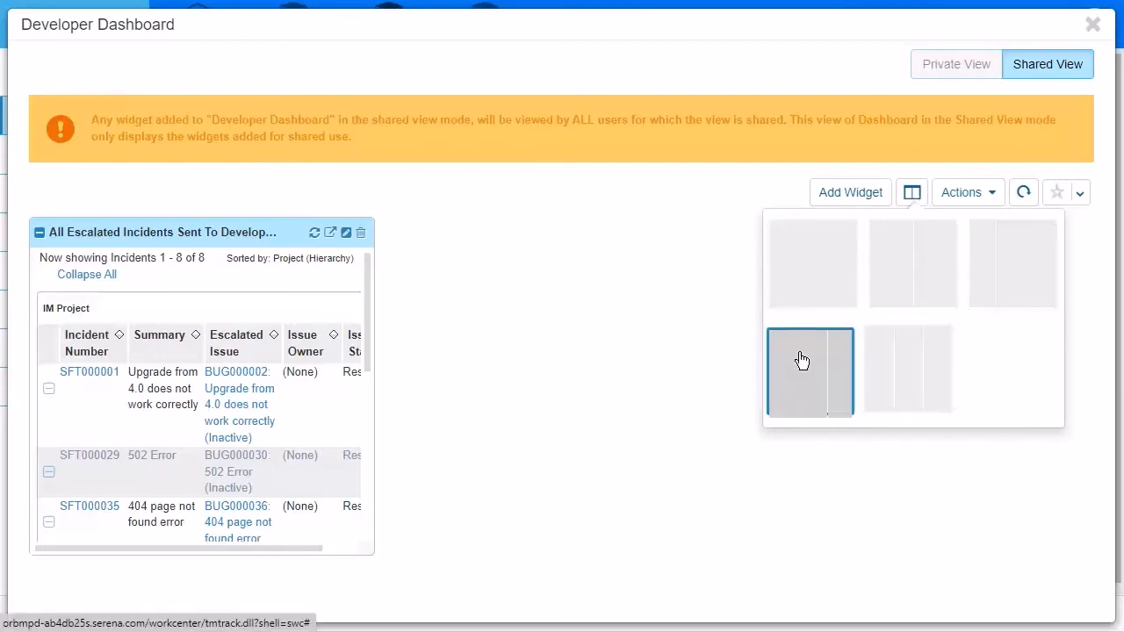
click(809, 291)
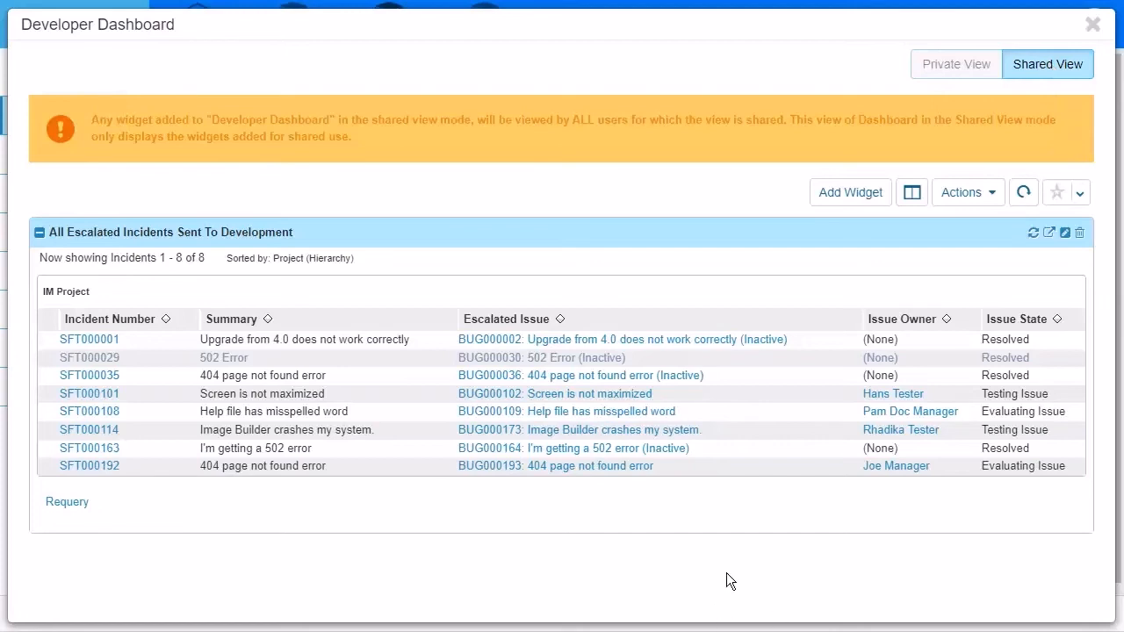
click(1093, 24)
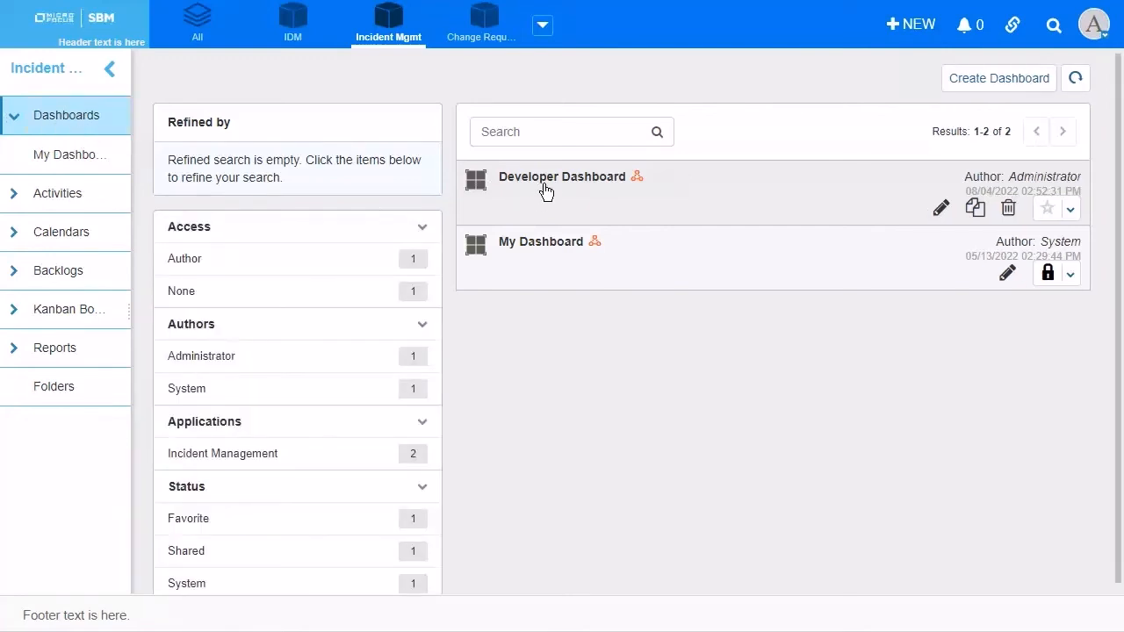
click(1048, 209)
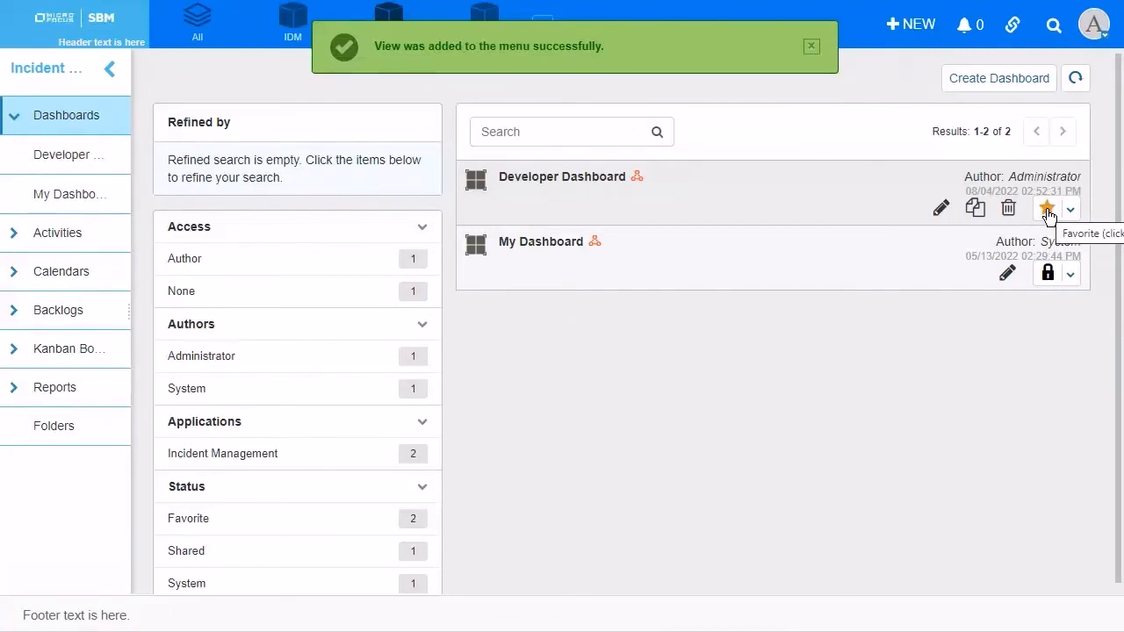
Remove Developer Dashboard from the favorites and open the CR Business Analysts group's side menu settings in Application Administrator.
click(1048, 209)
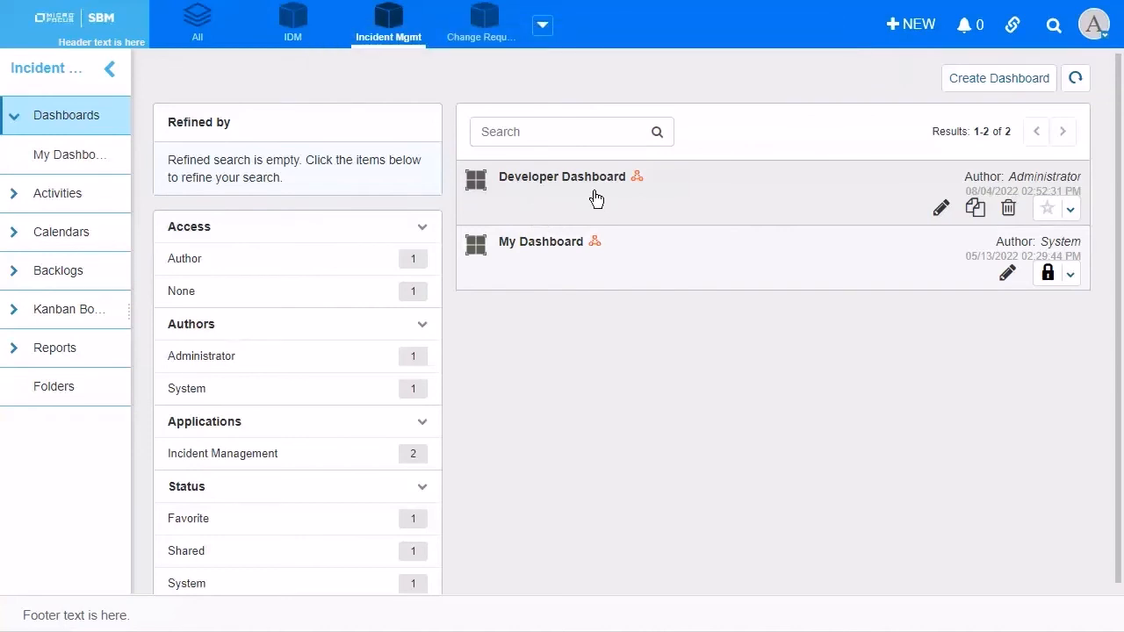
click(1095, 26)
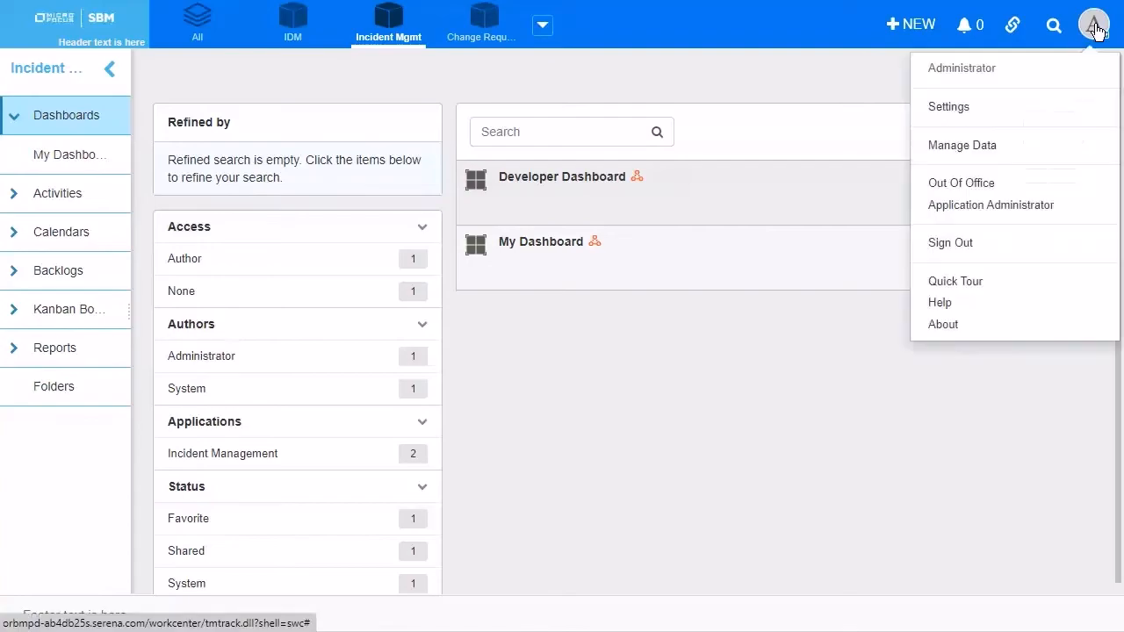
click(996, 214)
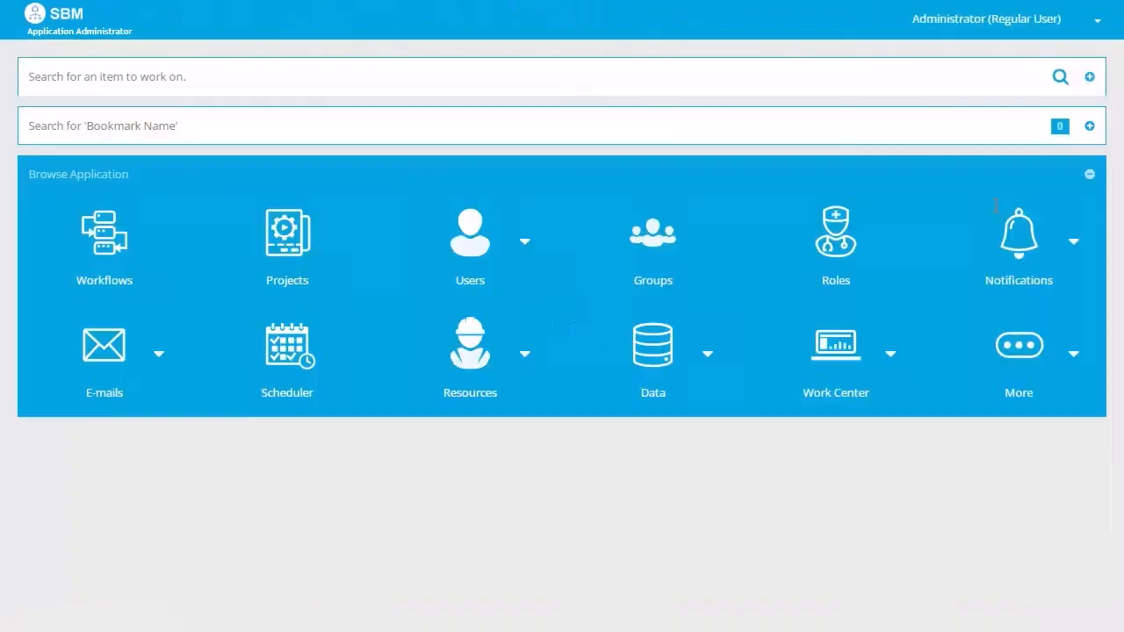
click(660, 224)
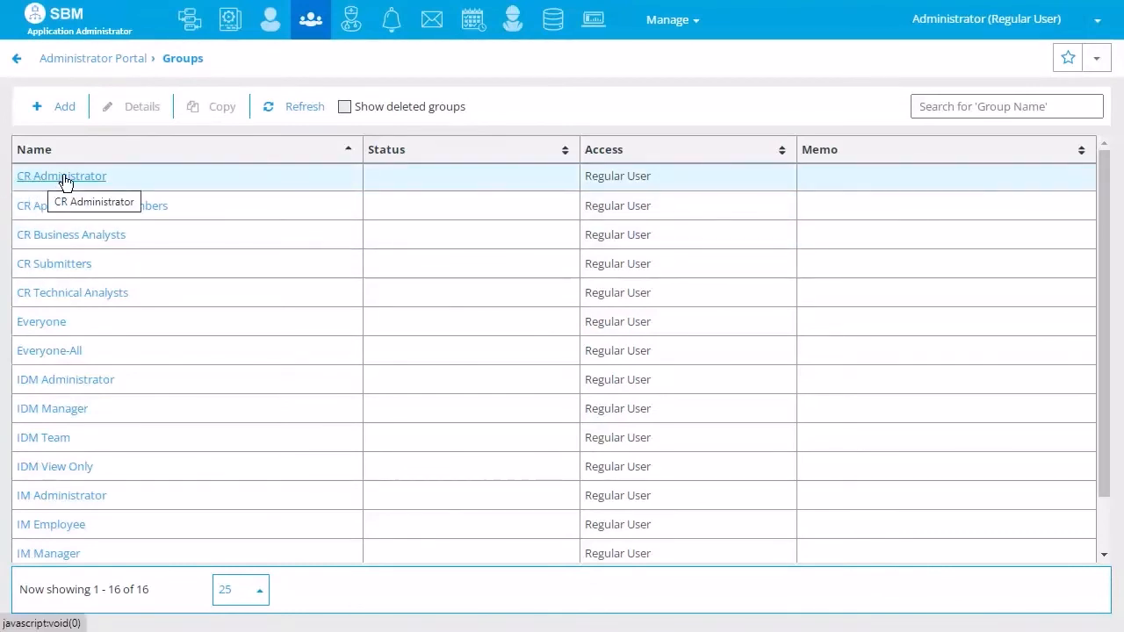
click(72, 242)
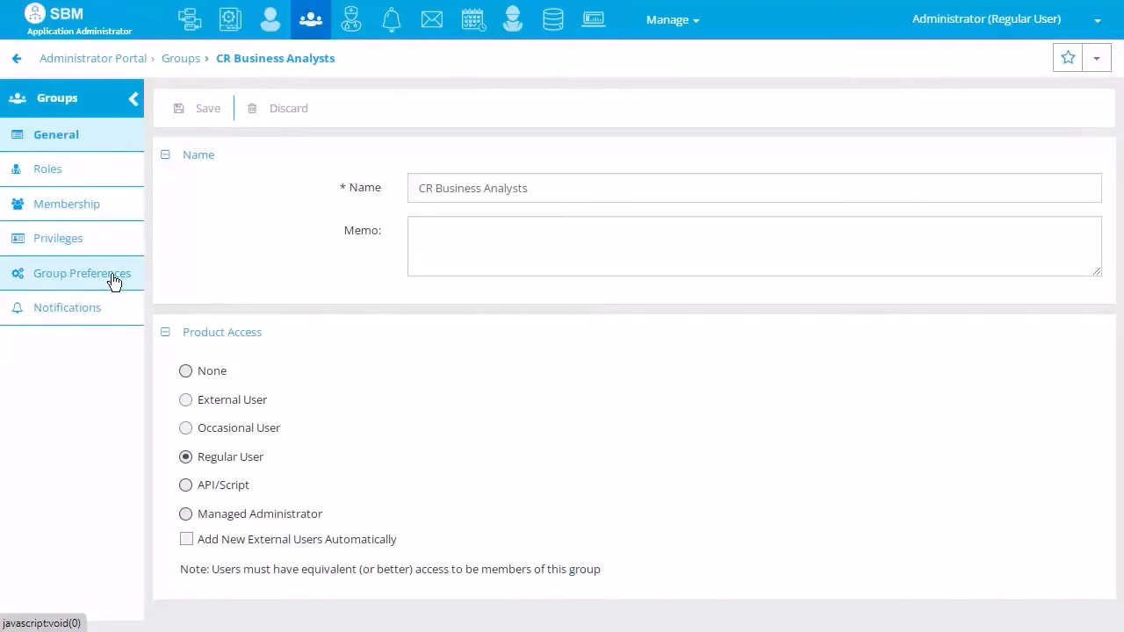
click(113, 278)
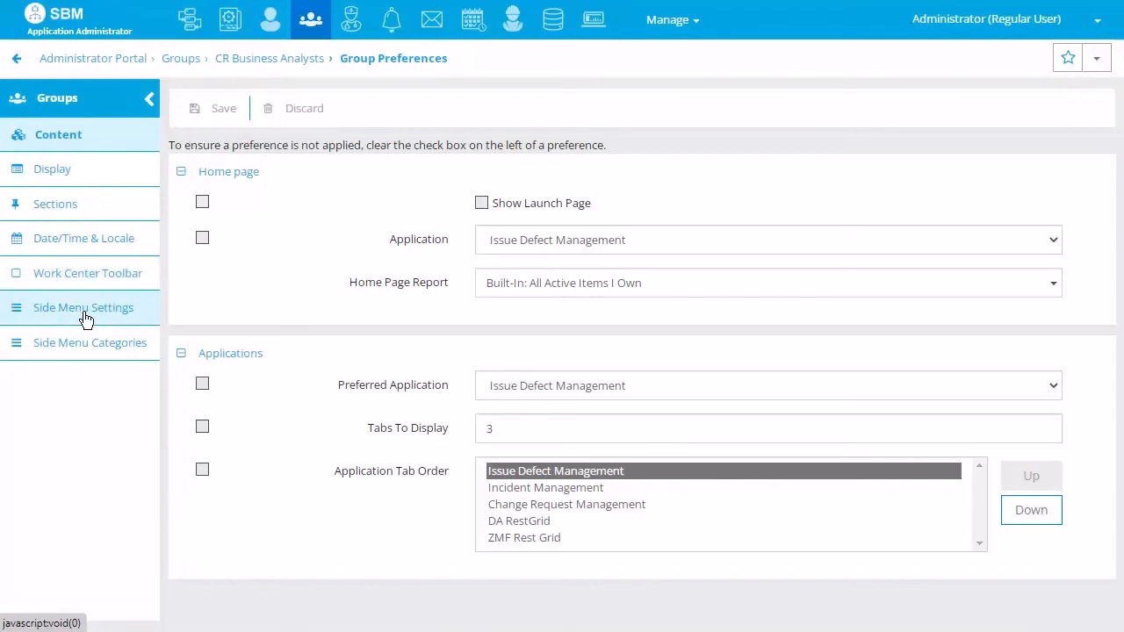
click(151, 321)
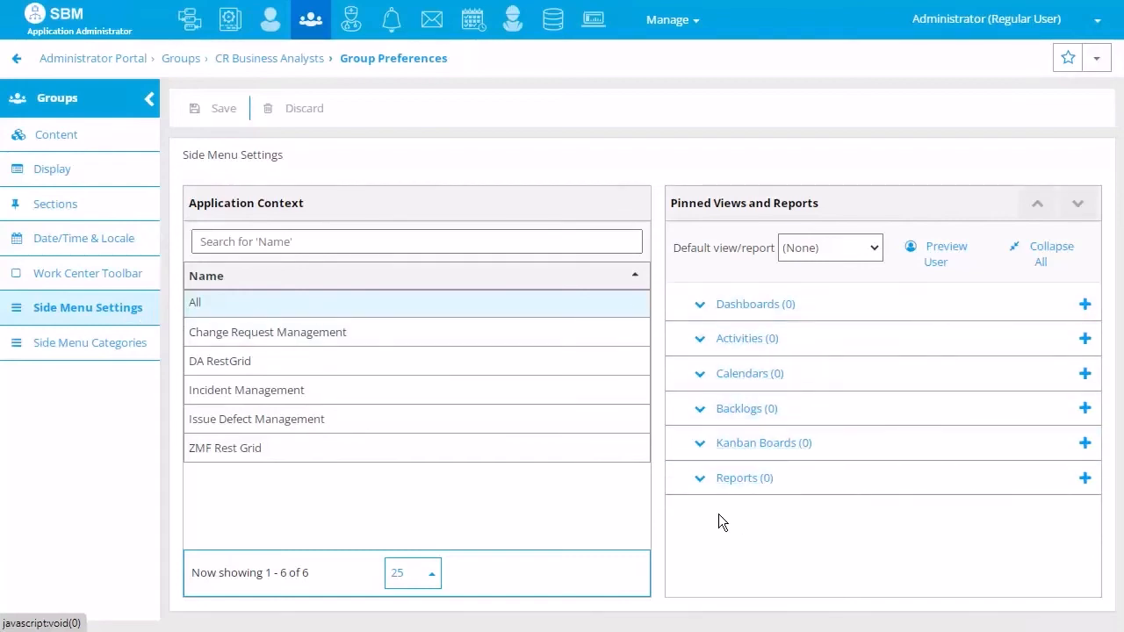
Pin Developer Dashboard under Dashboards for the Incident Management application in the group's side menu settings and save.
click(324, 394)
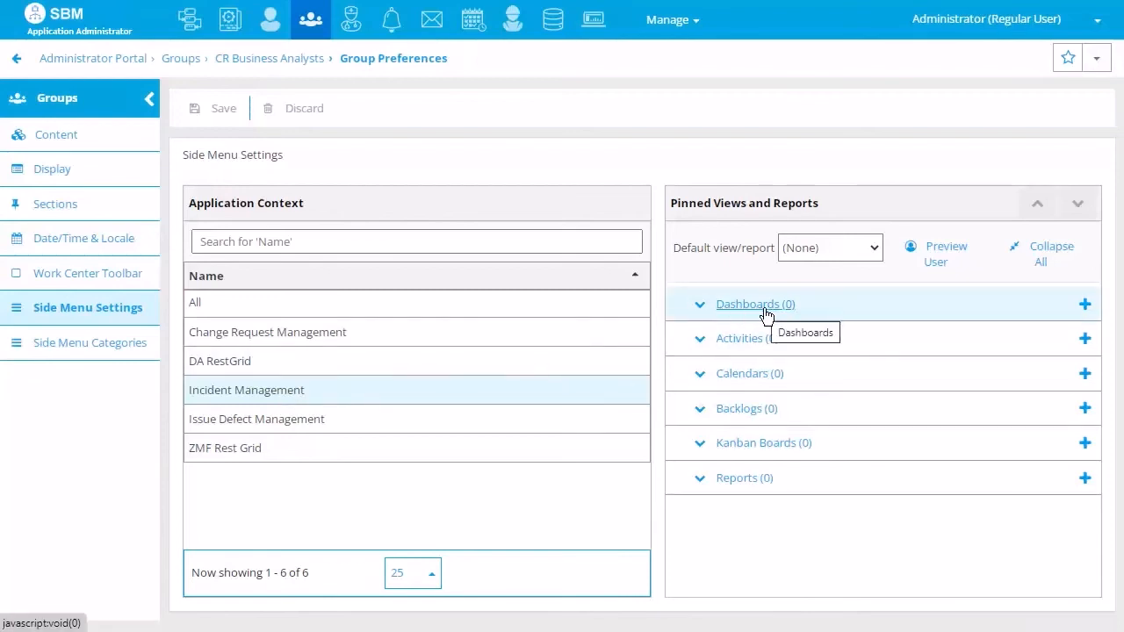
click(1085, 307)
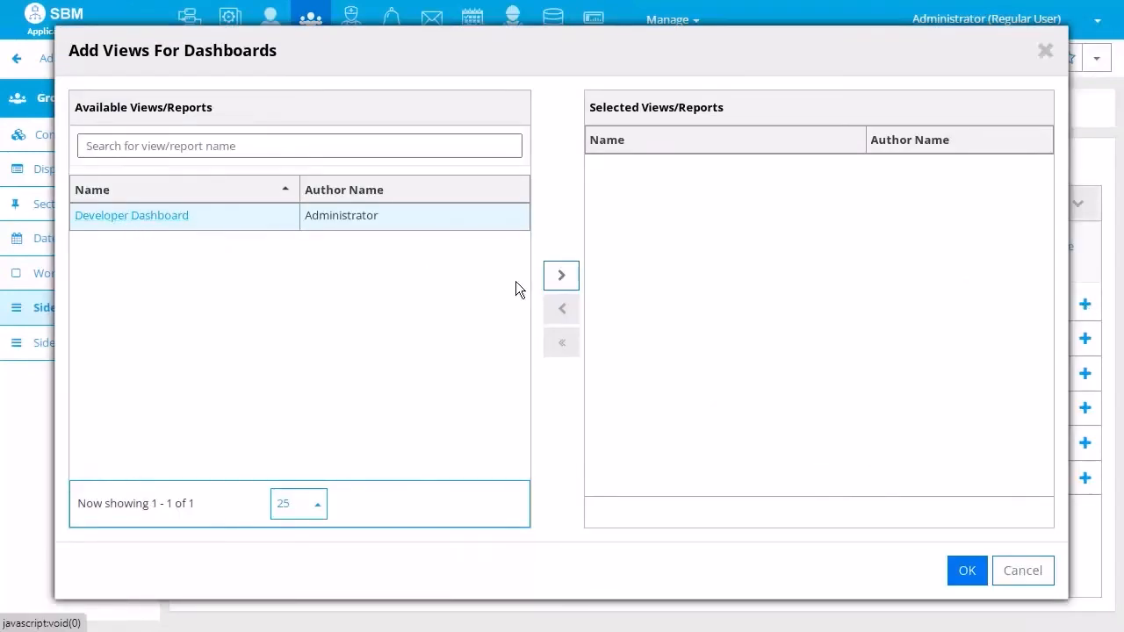
click(570, 278)
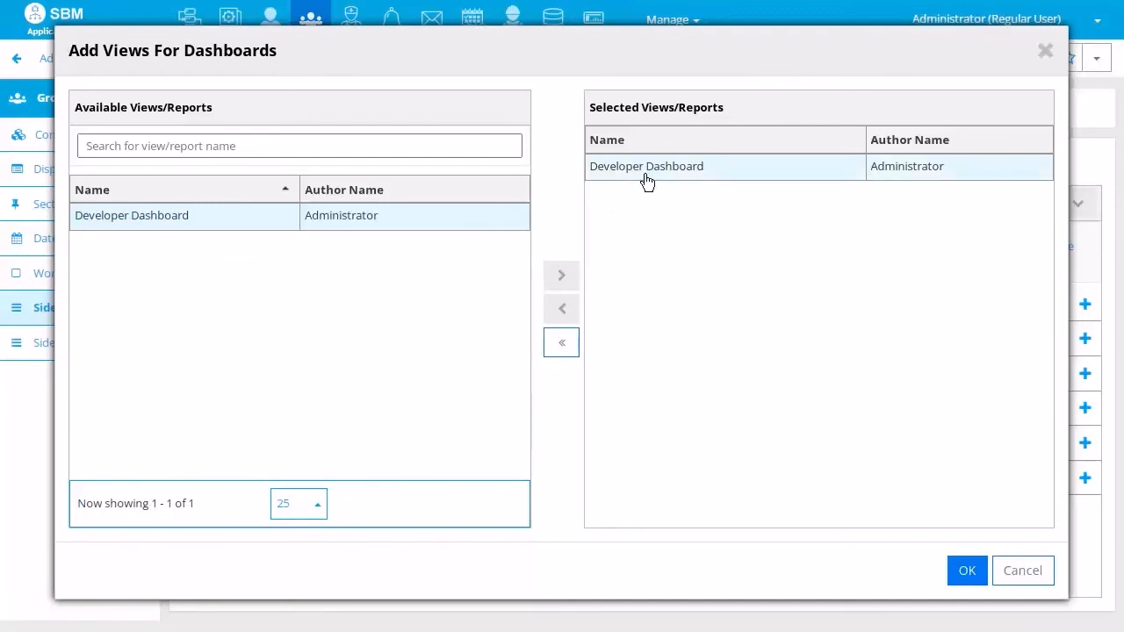
click(967, 571)
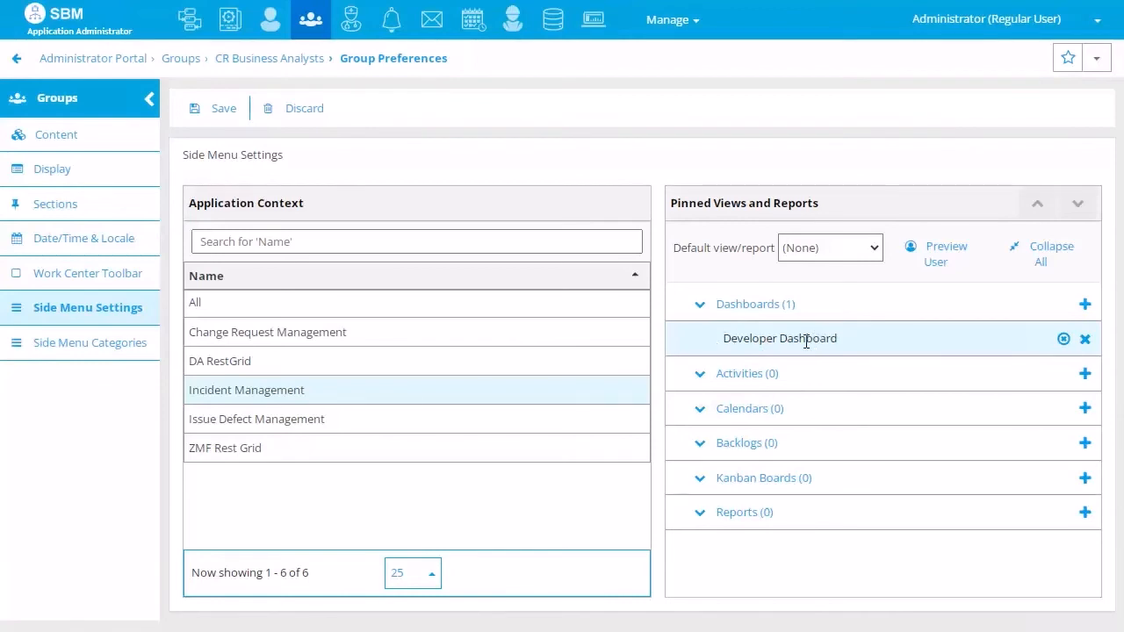
click(224, 112)
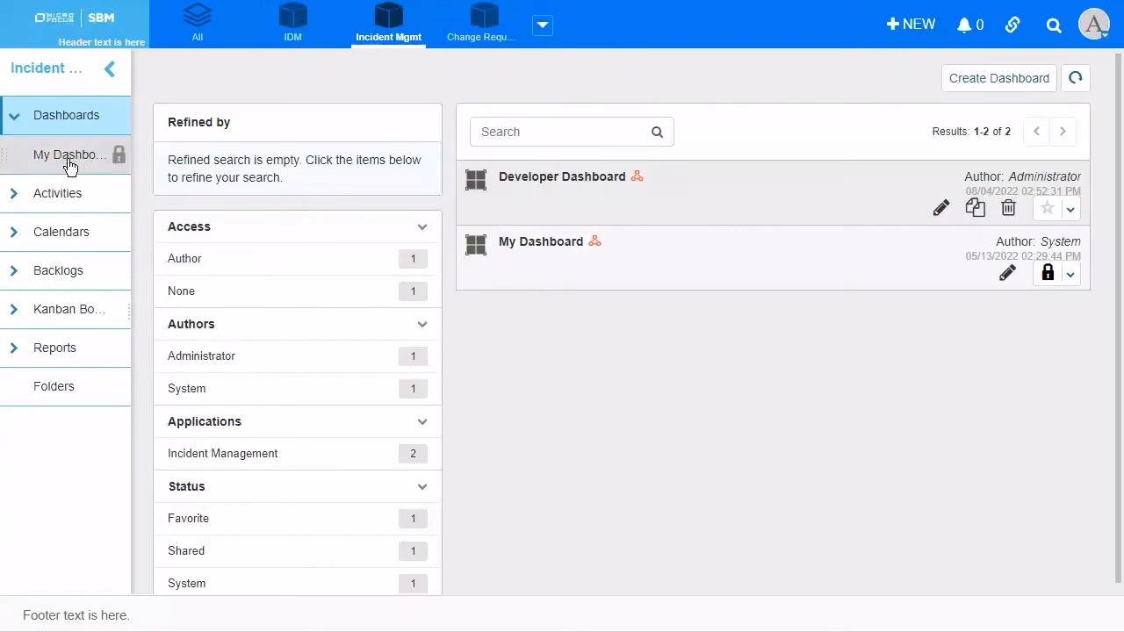
Switch to Work Center and preview the Incident Mgmt system My Dashboard with its private and system views.
click(541, 244)
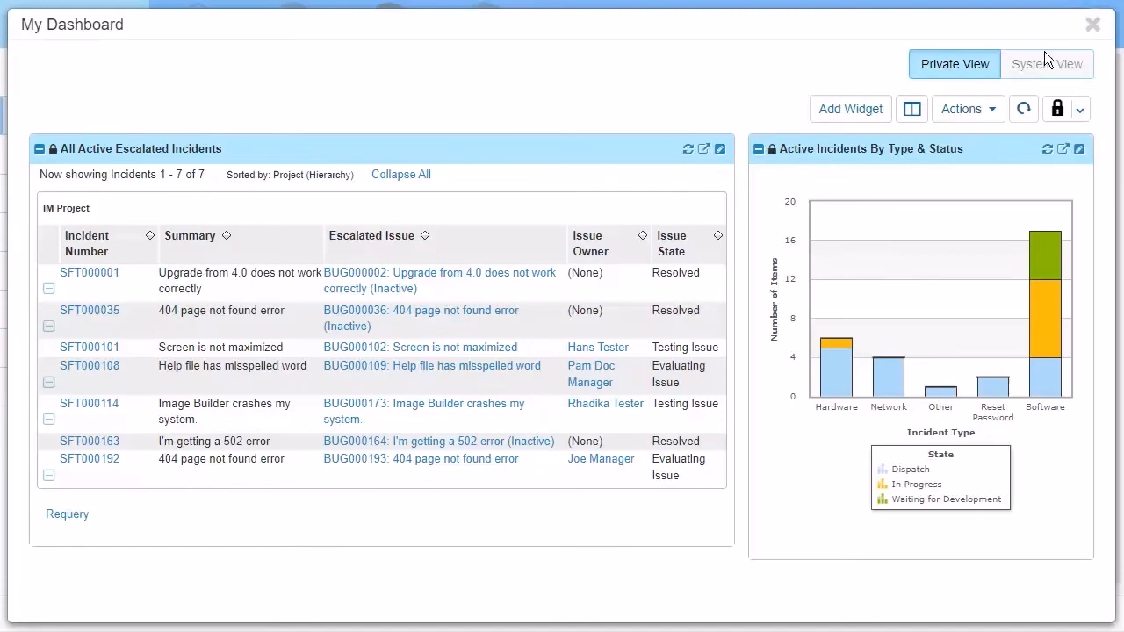
click(1092, 25)
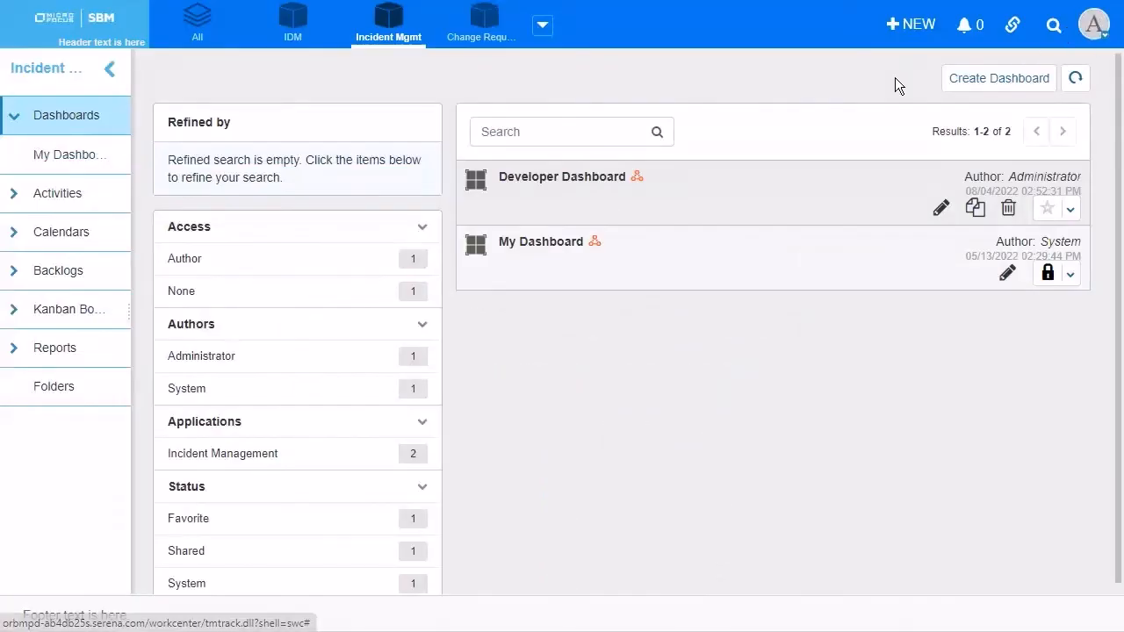
click(531, 246)
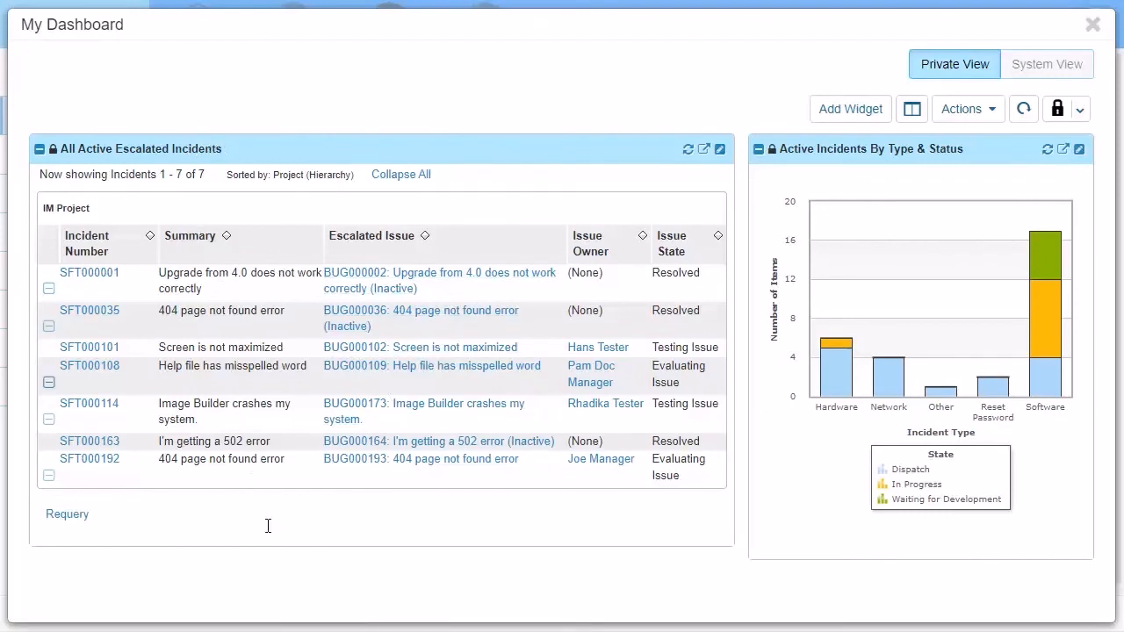
click(40, 153)
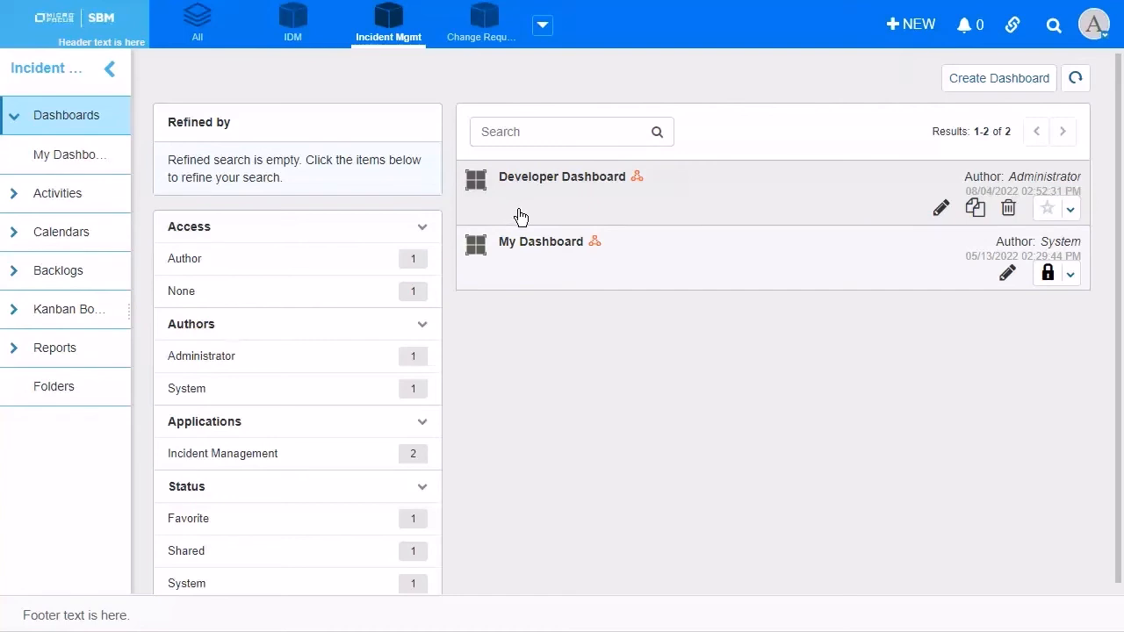
Examine the sharing options of a new Incident Mgmt activity view and close it without saving.
click(15, 195)
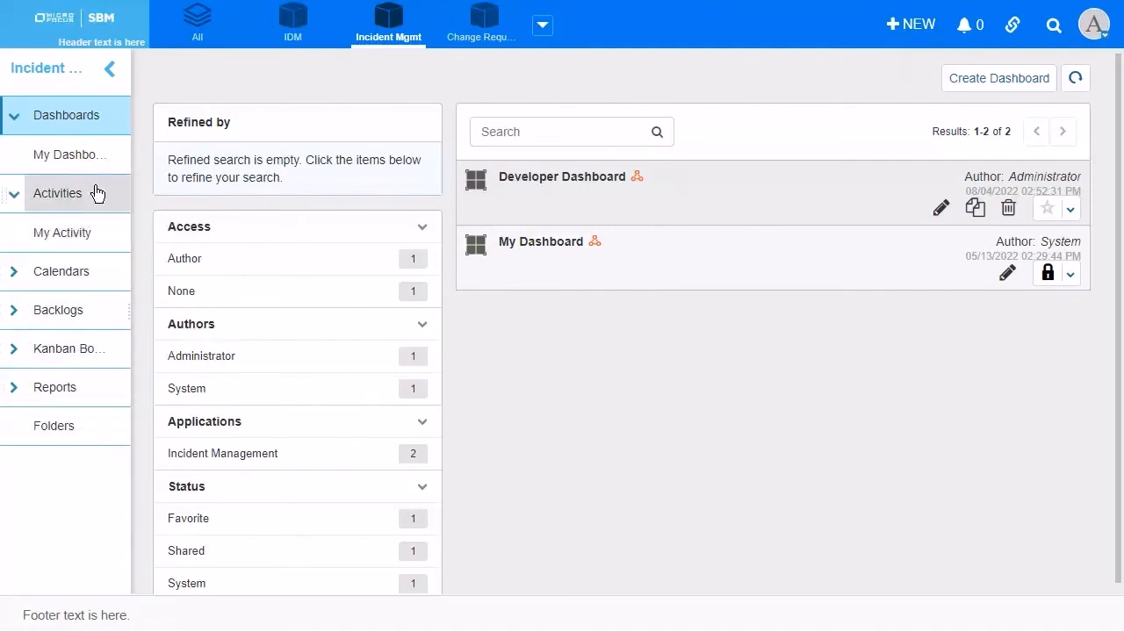
click(57, 203)
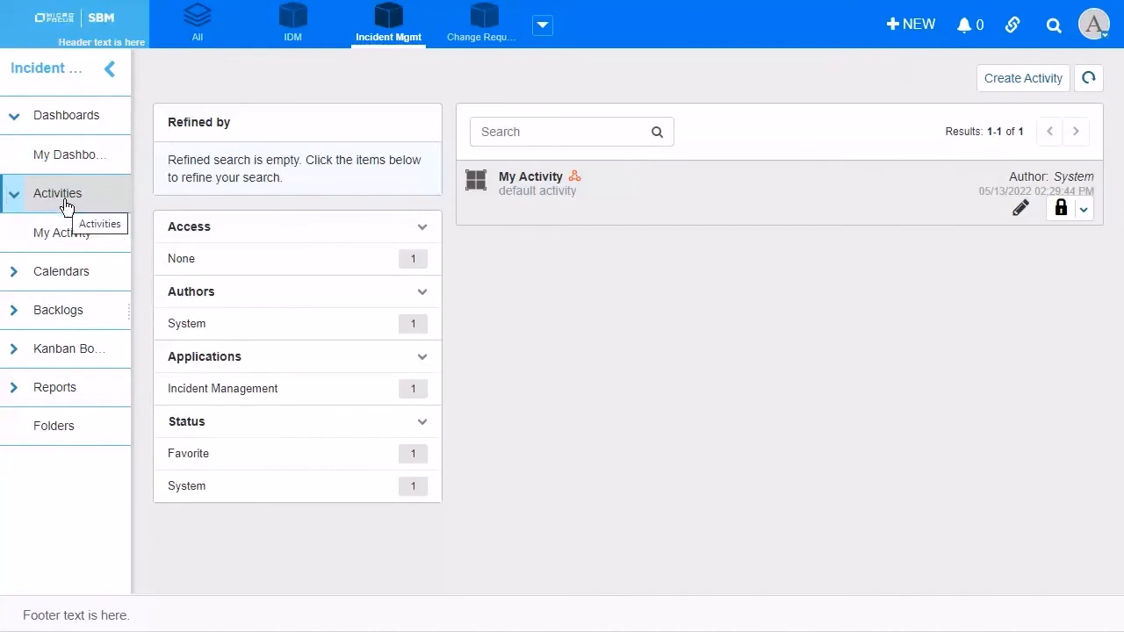
click(1016, 84)
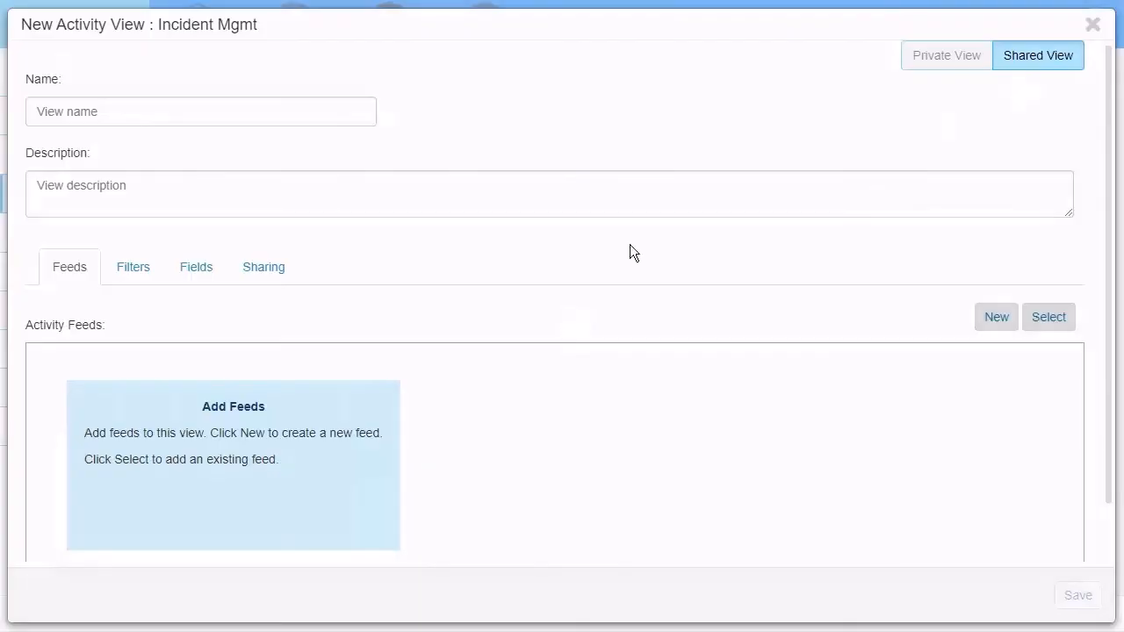
click(265, 269)
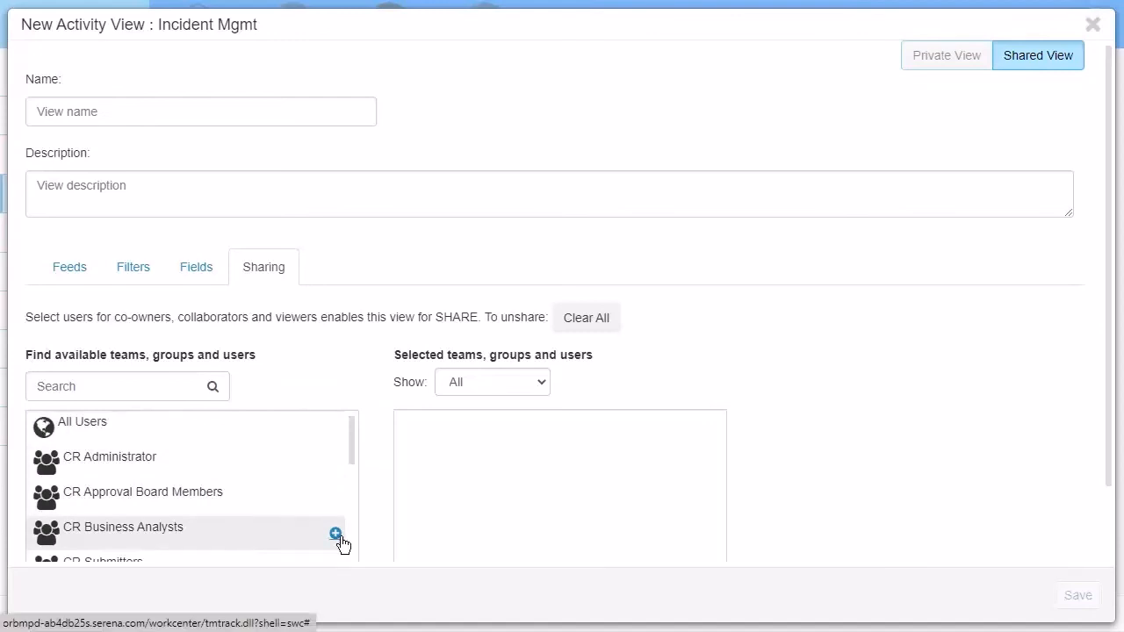
click(1093, 25)
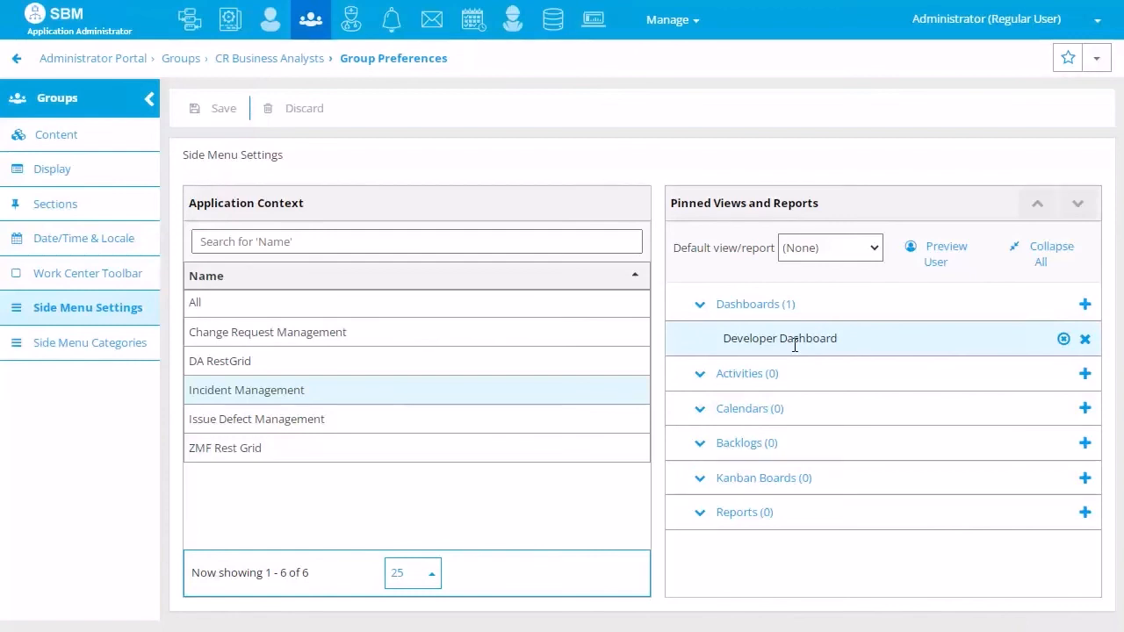
Open the group and team side menu priority list in Application Administrator's Work Center Settings and widen its Name column.
click(112, 61)
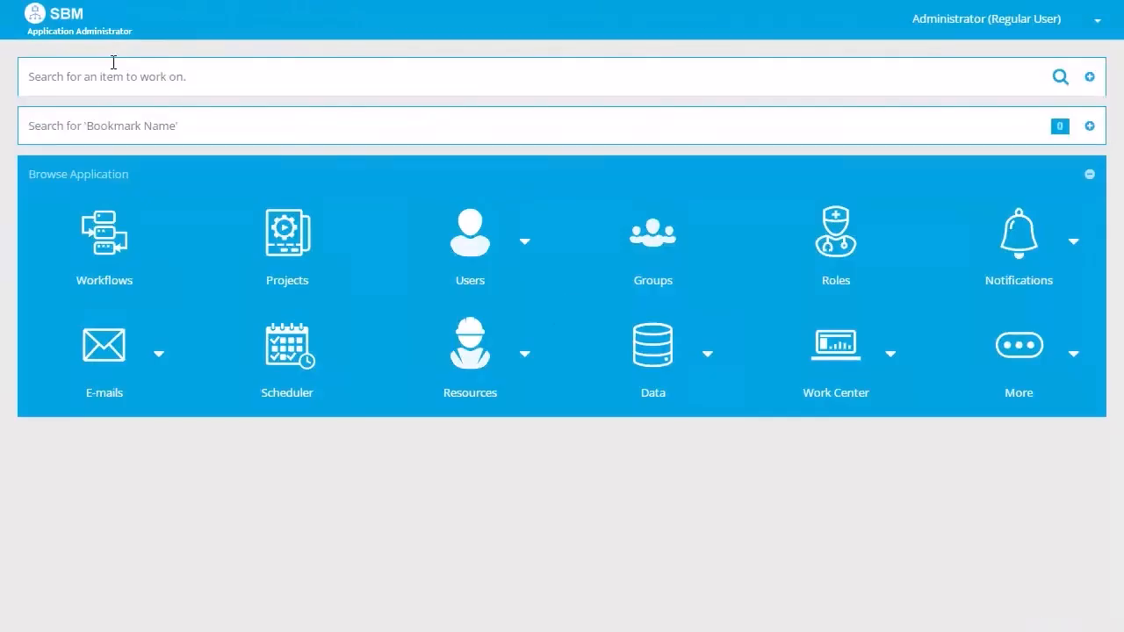
click(834, 360)
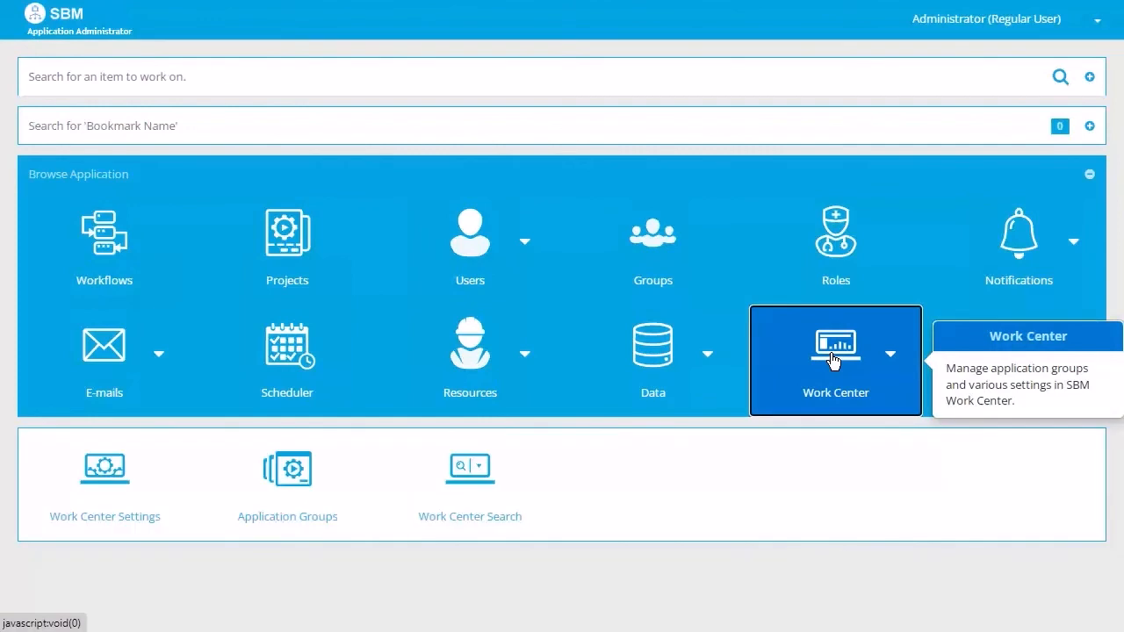
click(117, 458)
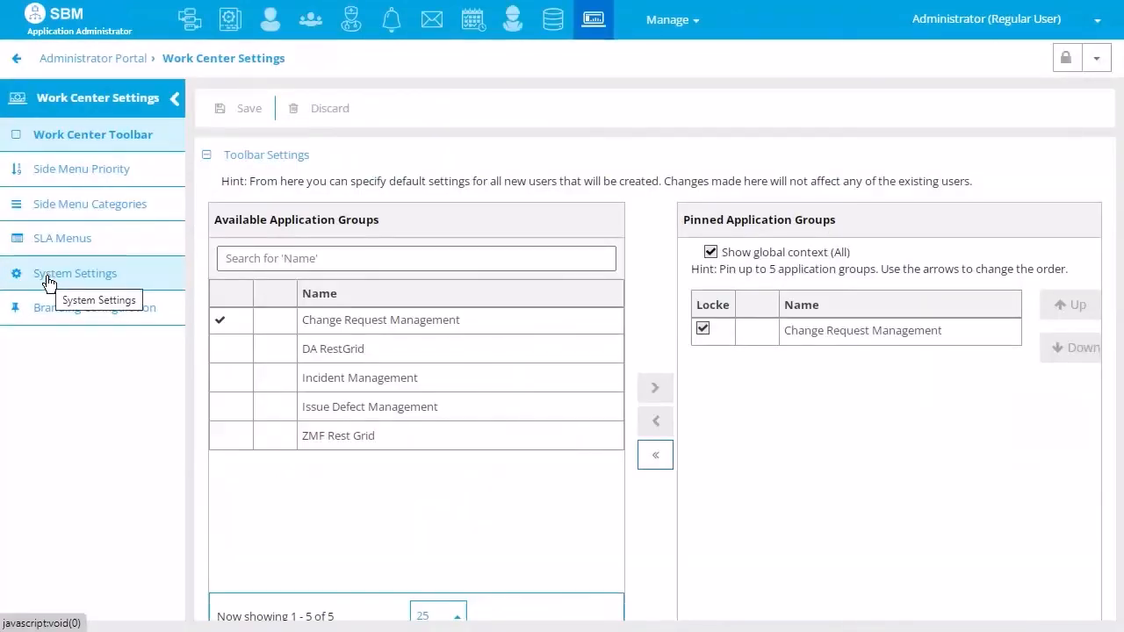
click(59, 189)
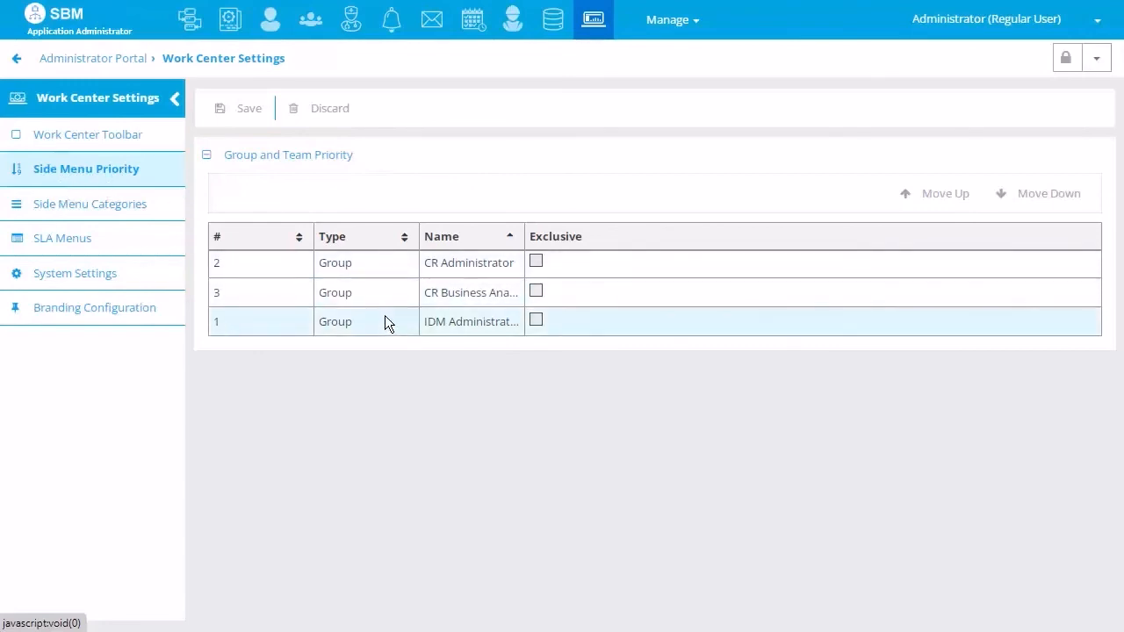
drag(524, 235, 612, 232)
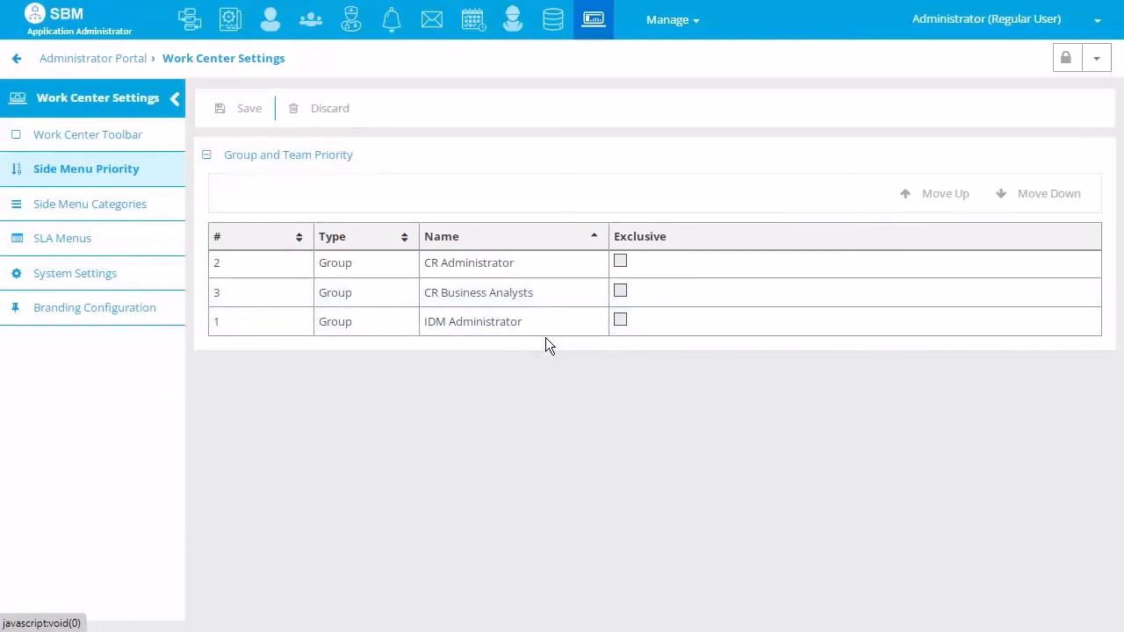
Move the IDM Administrator group to the top of the side menu priority list and save the change.
click(281, 323)
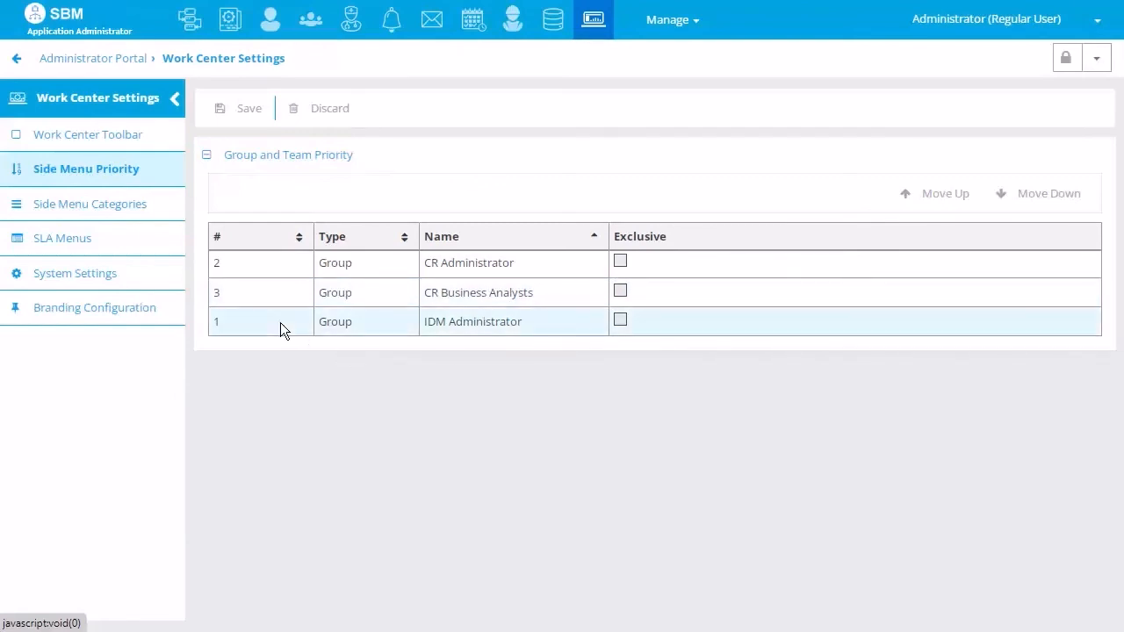
click(944, 202)
click(945, 199)
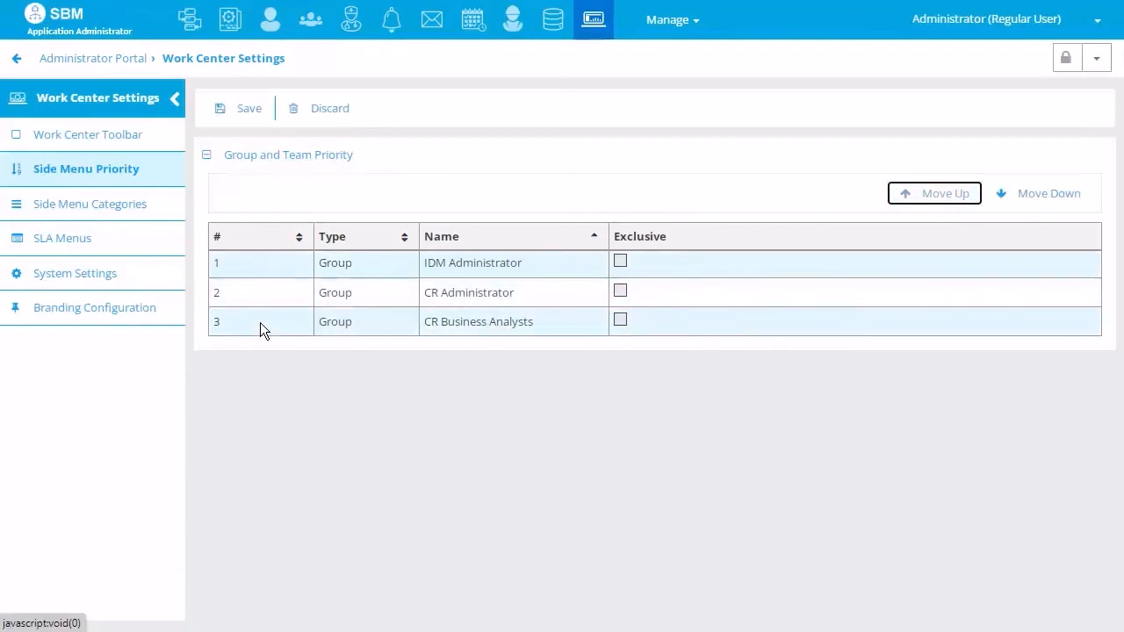
click(290, 268)
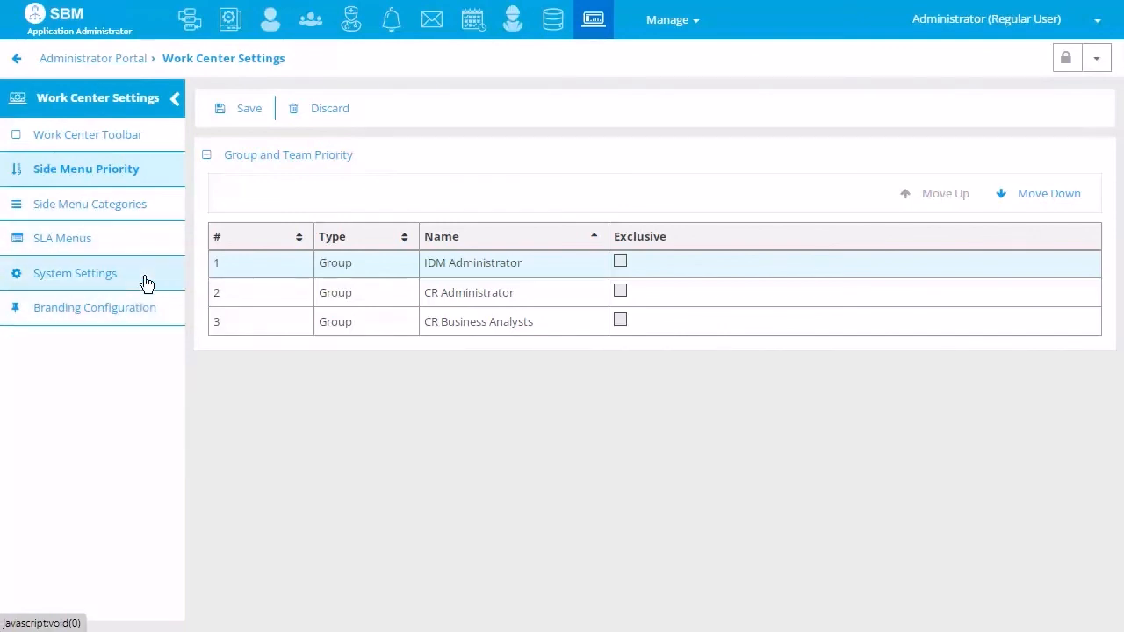
click(151, 208)
click(517, 149)
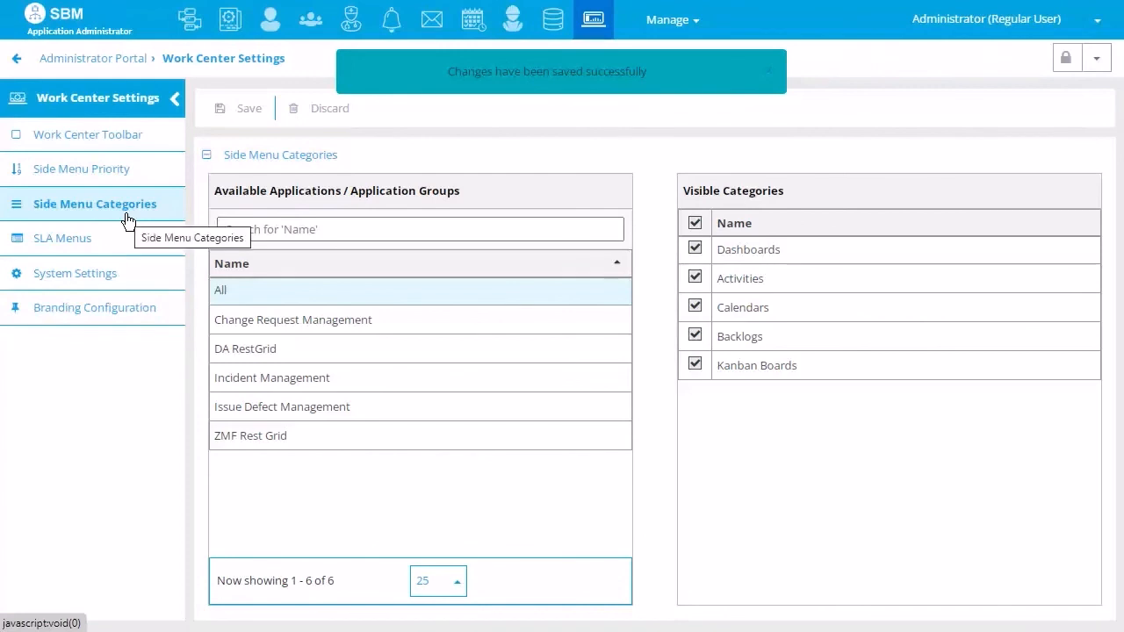
Hide all side menu categories for both All and Change Request Management, save, and return to the Administrator Portal.
click(696, 224)
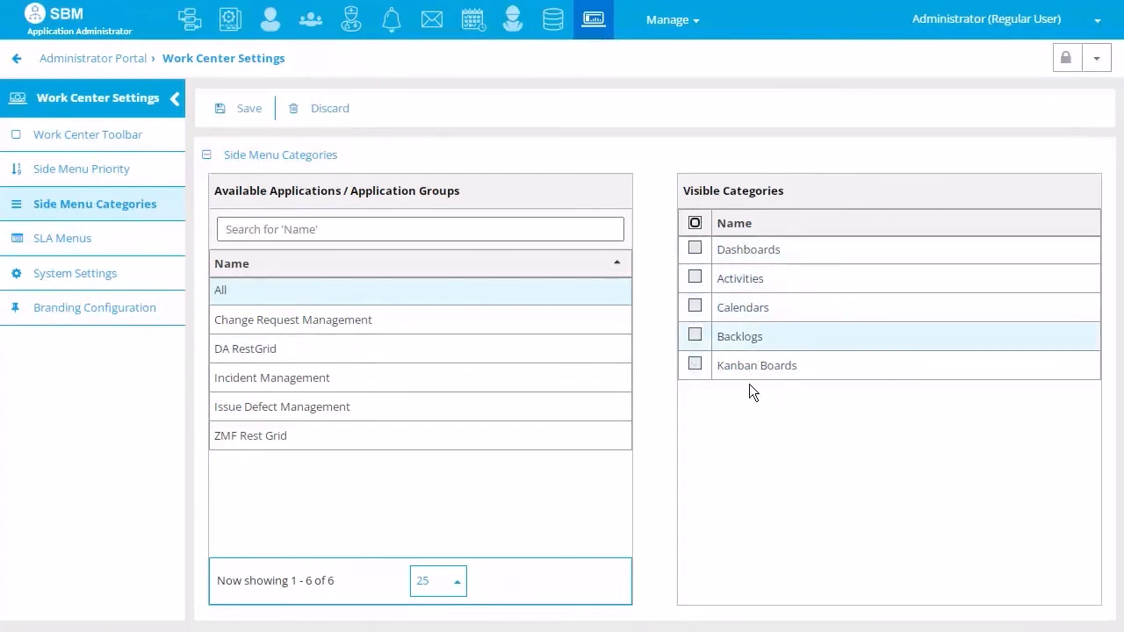
click(539, 329)
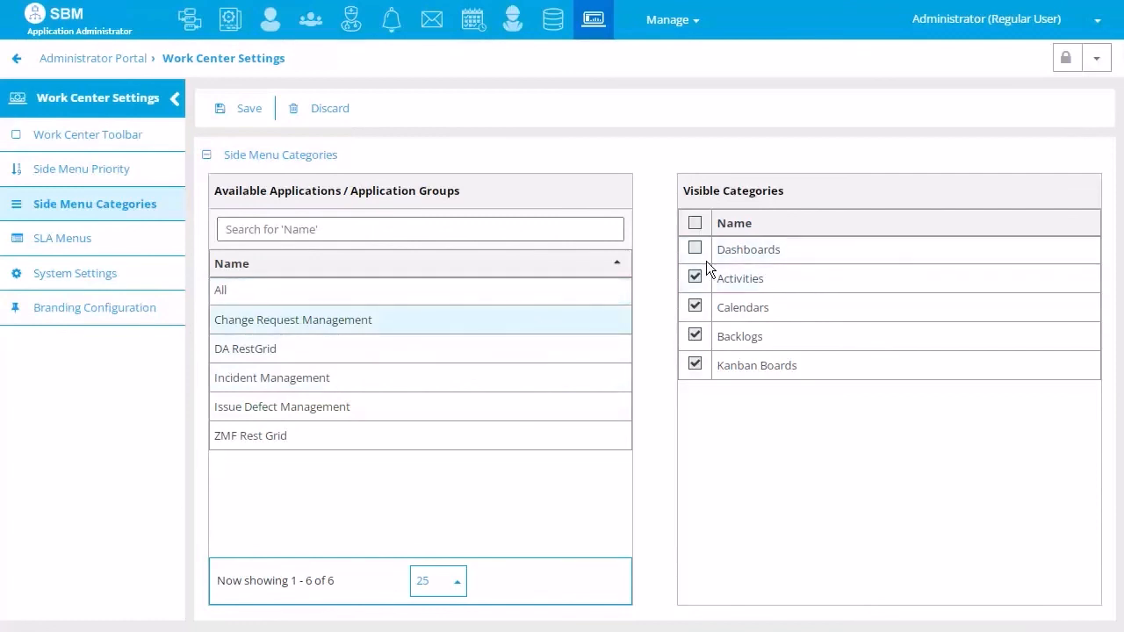
click(694, 222)
click(694, 221)
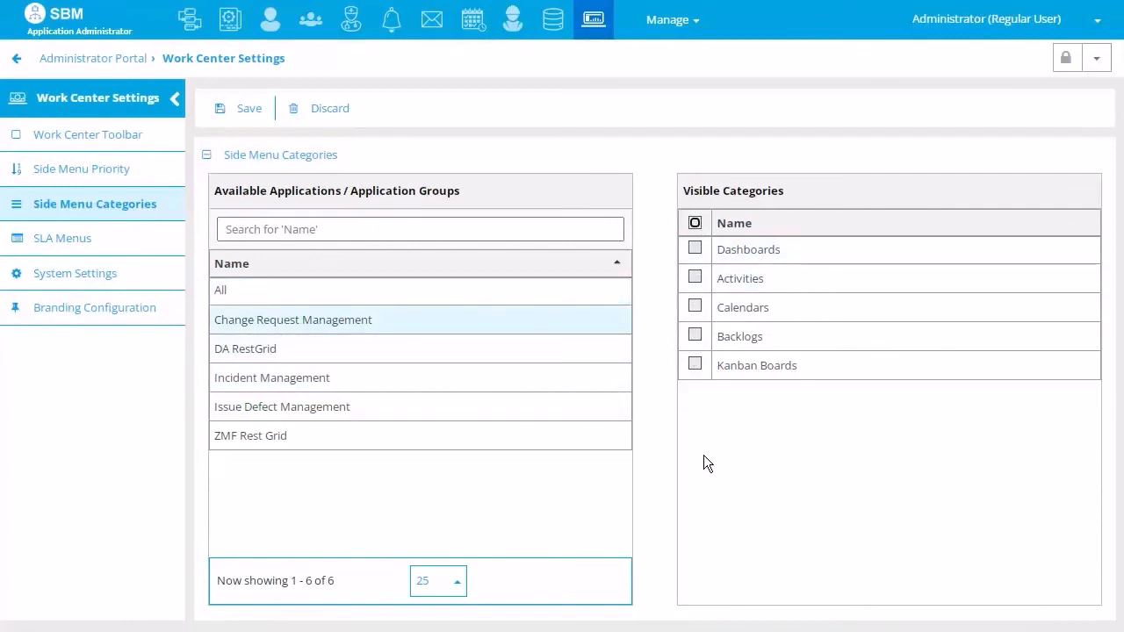
click(250, 109)
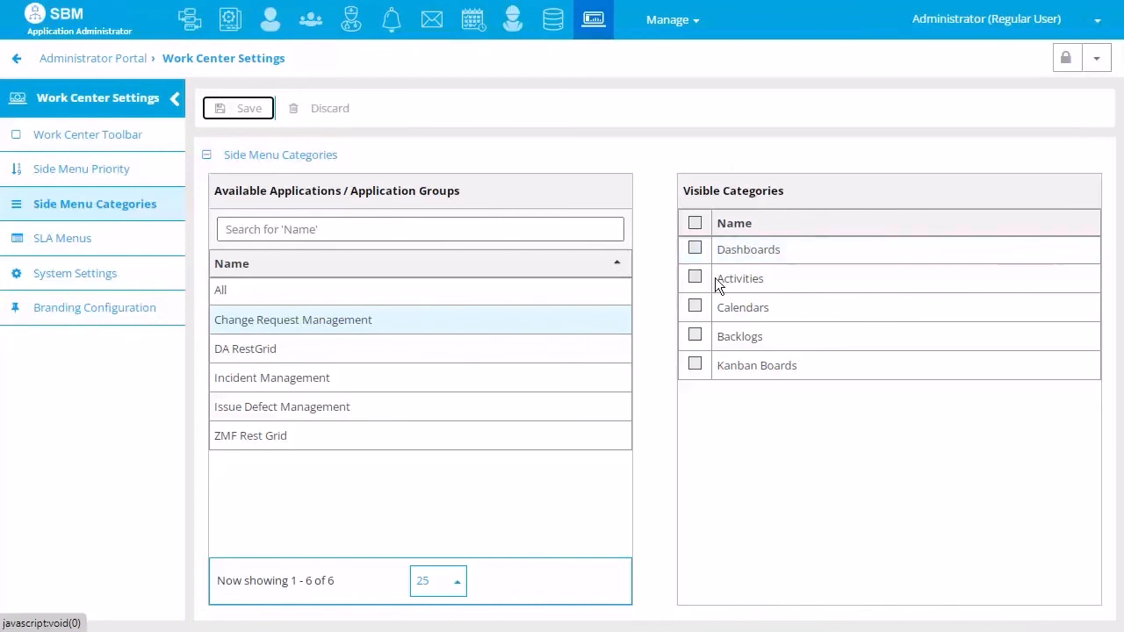
click(88, 60)
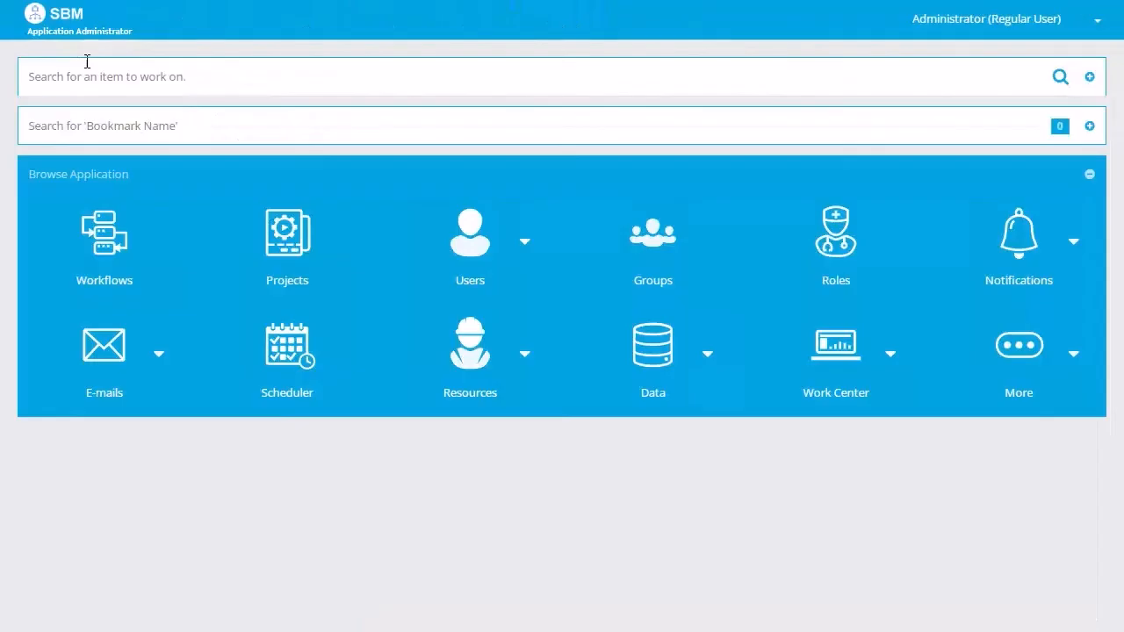
Set the Dashboards side menu category to Show in Change Request Management for the CR Approval Board Members group.
click(654, 256)
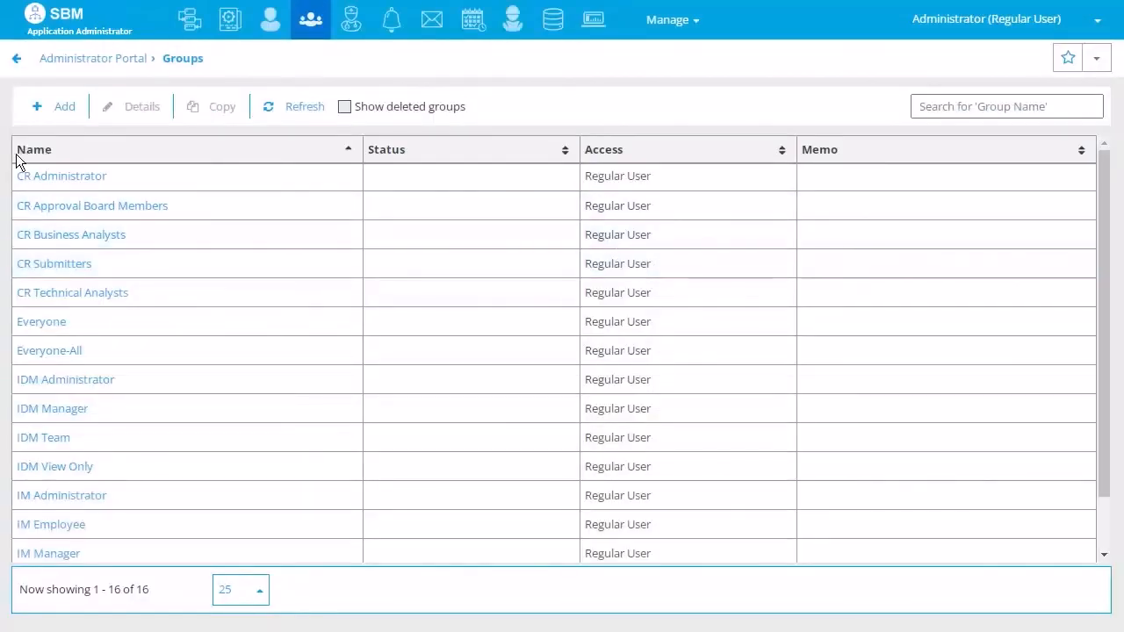
click(77, 208)
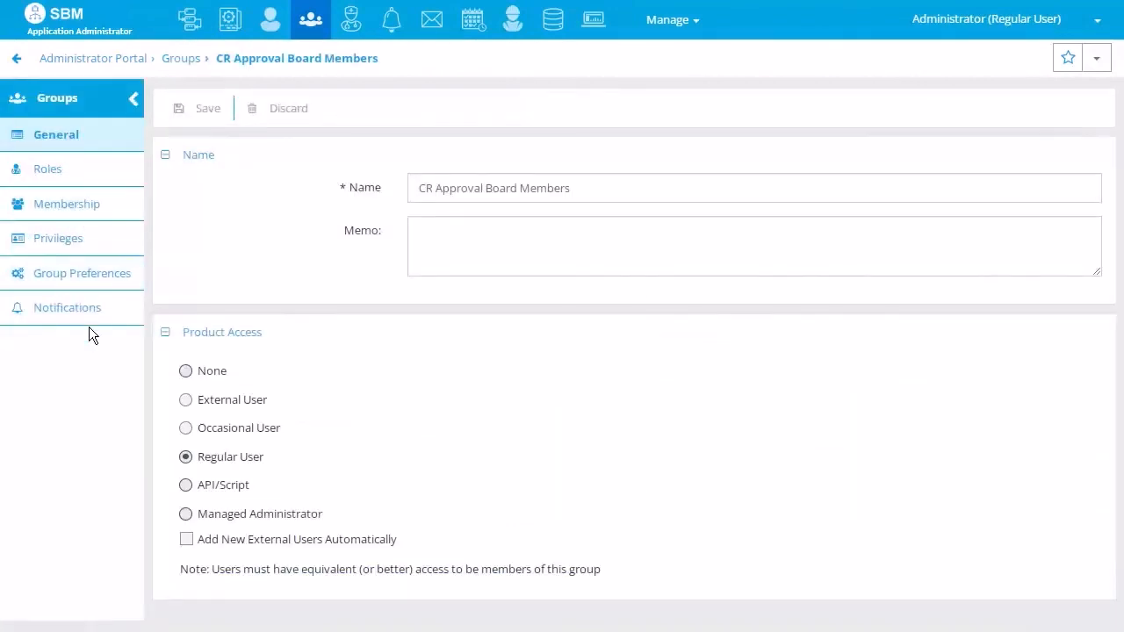
click(56, 275)
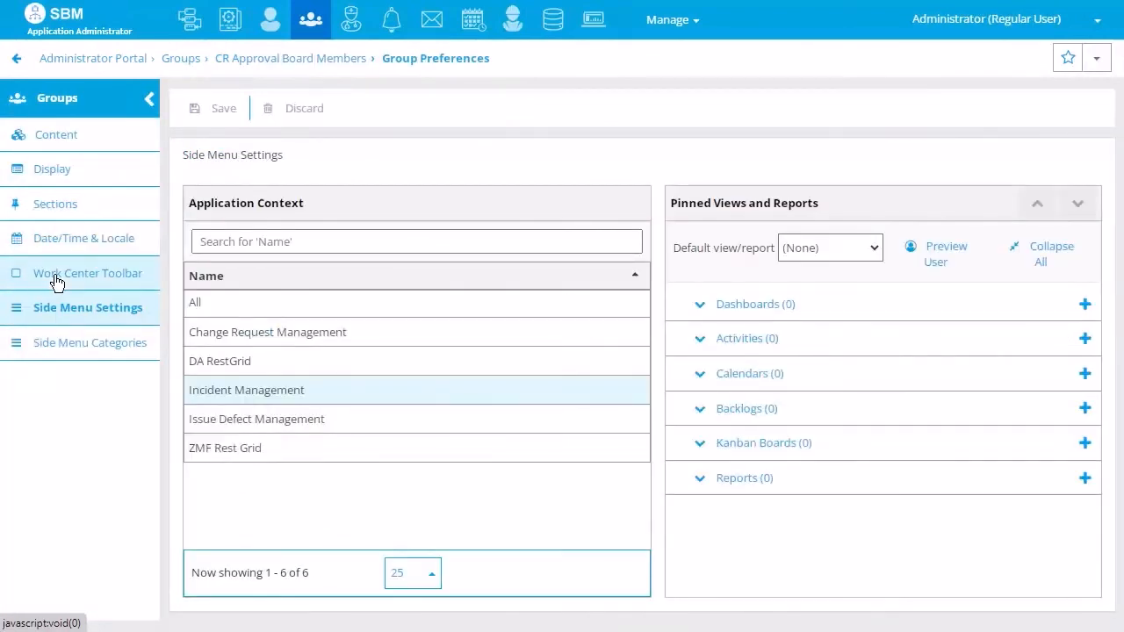
click(47, 350)
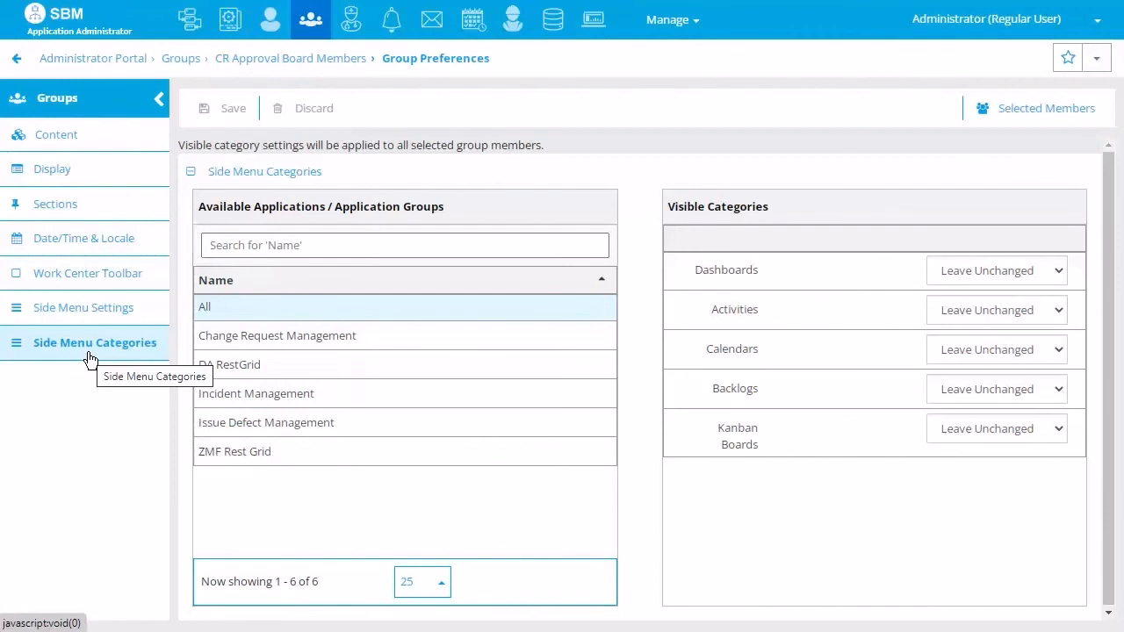
click(237, 341)
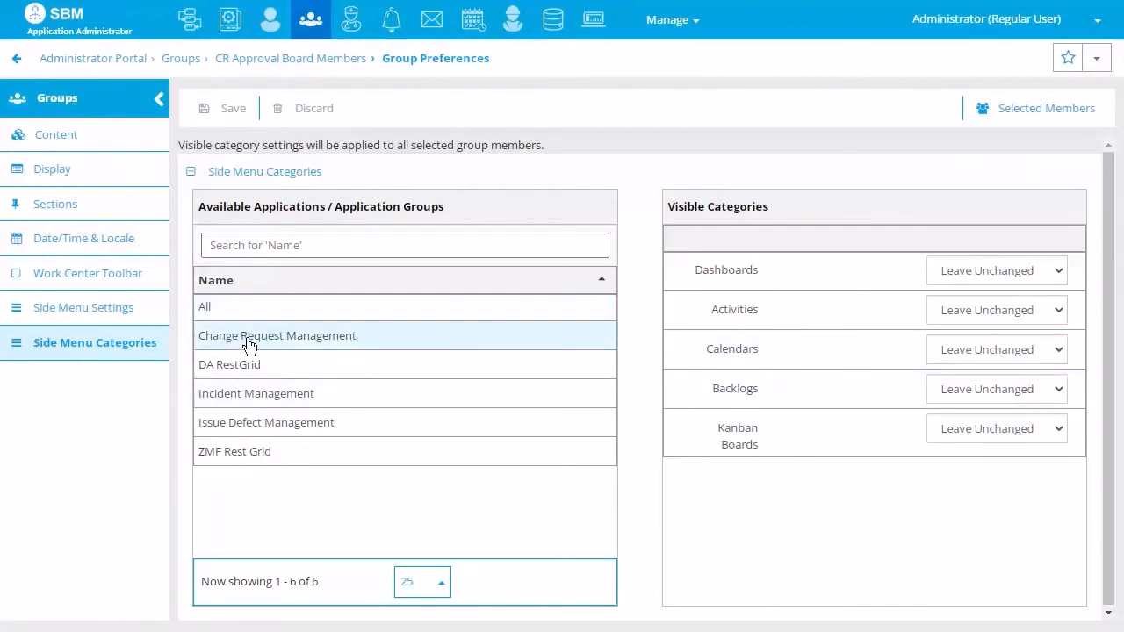
click(1000, 276)
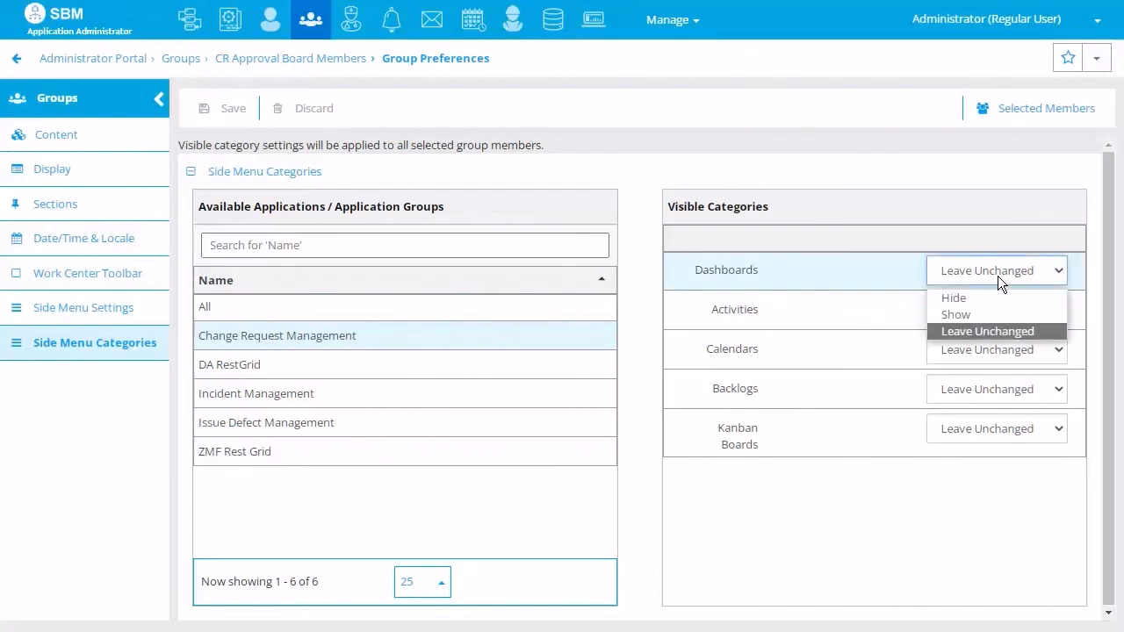
click(957, 315)
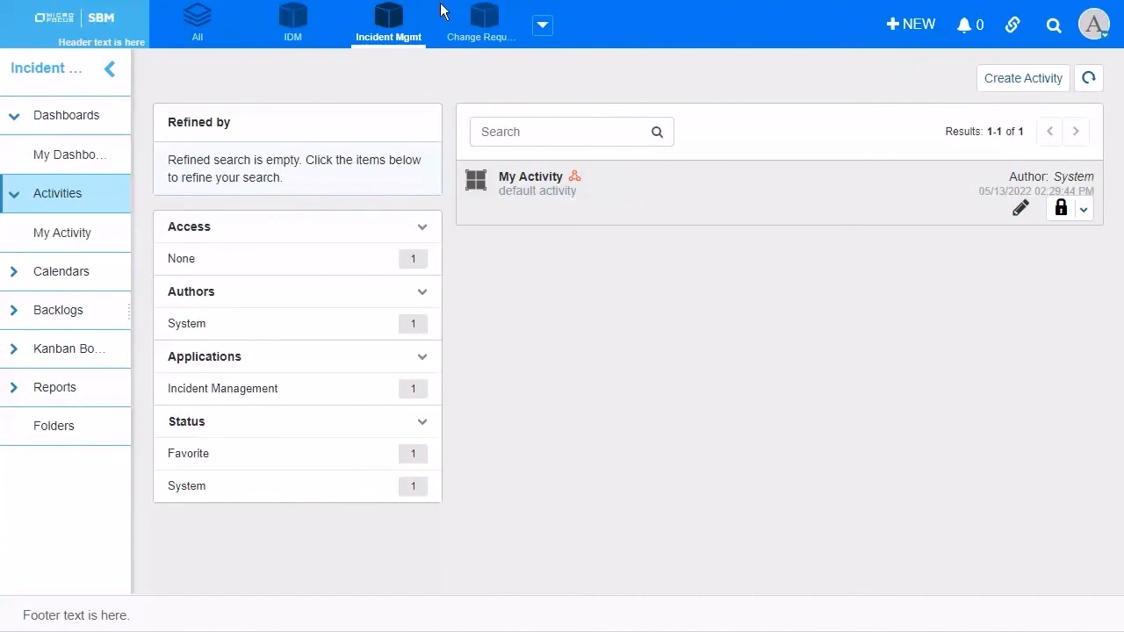
Switch to Work Center and compare the side menu categories of the Change Request and Incident Mgmt applications.
click(490, 27)
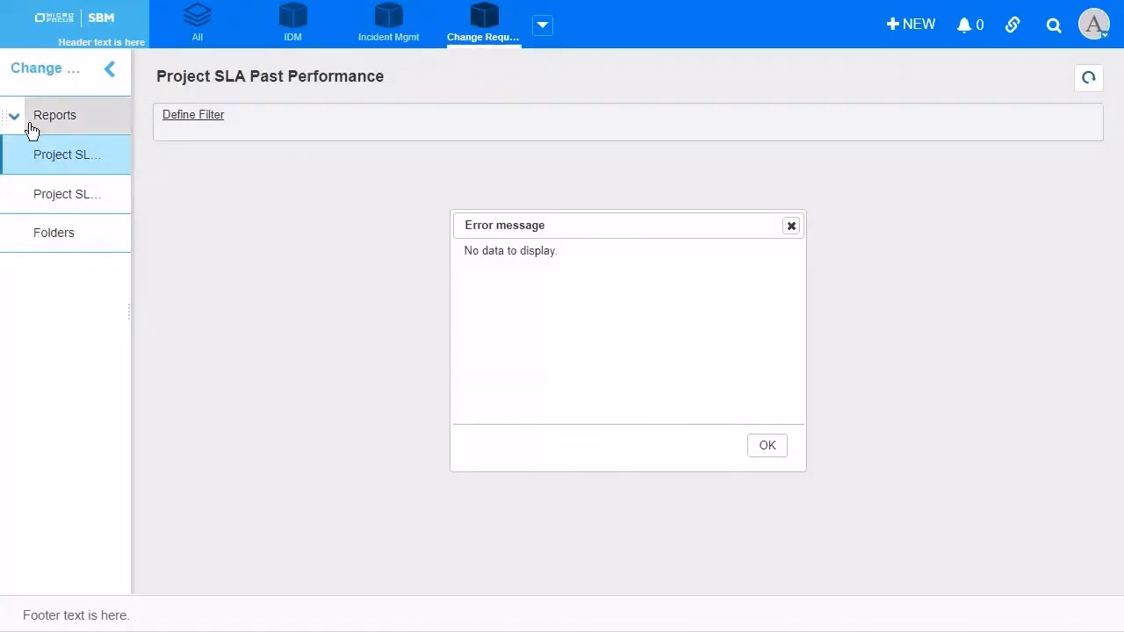
click(768, 446)
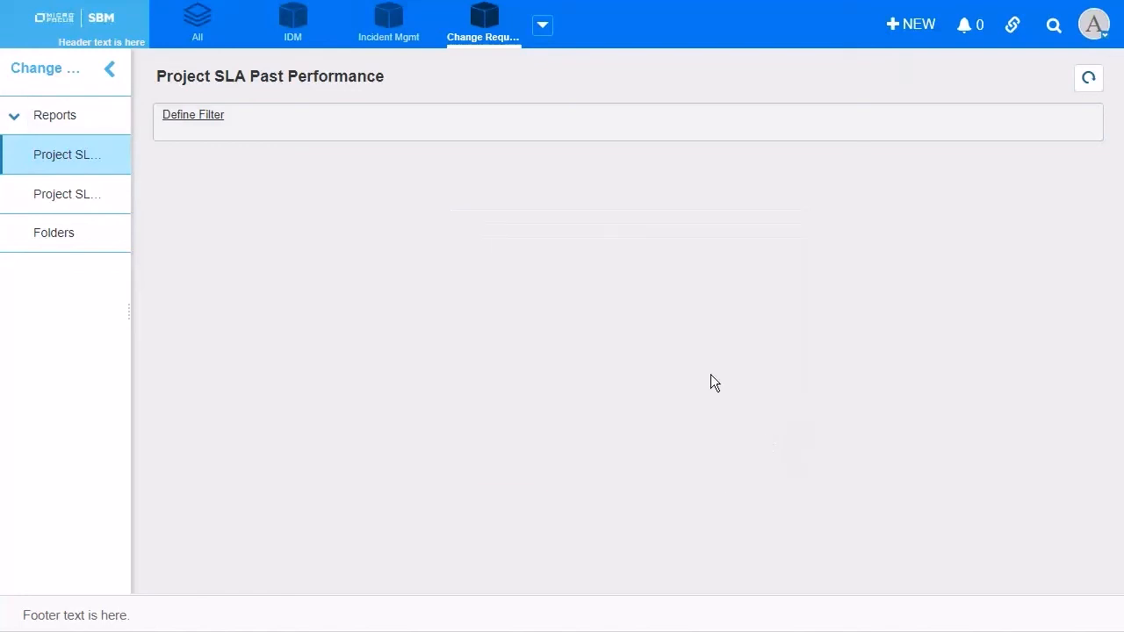
click(395, 29)
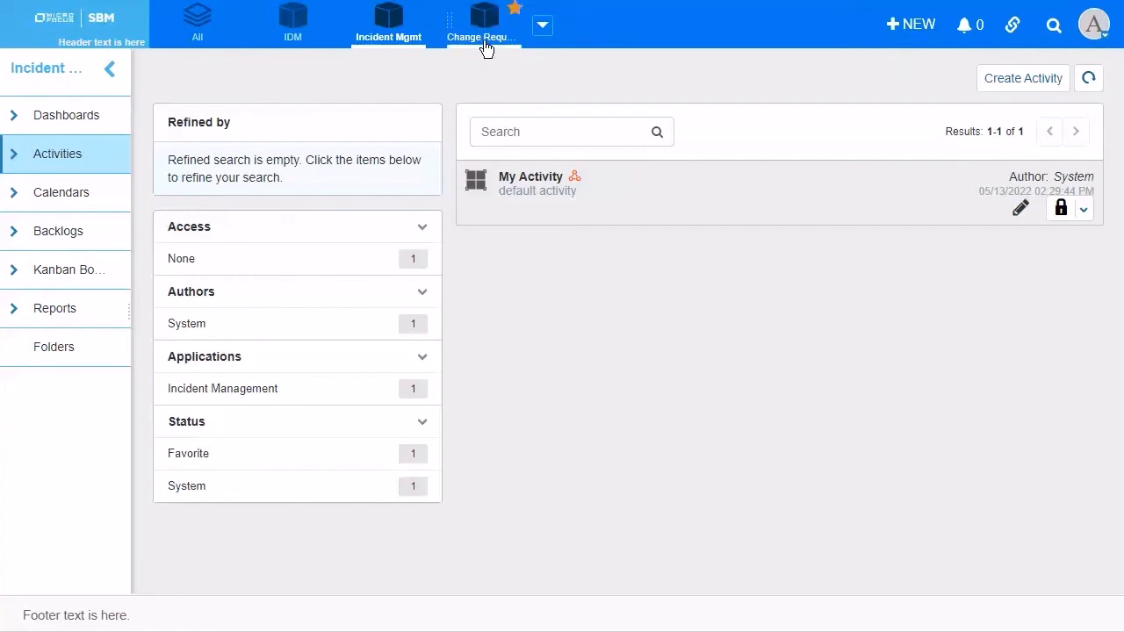
click(93, 125)
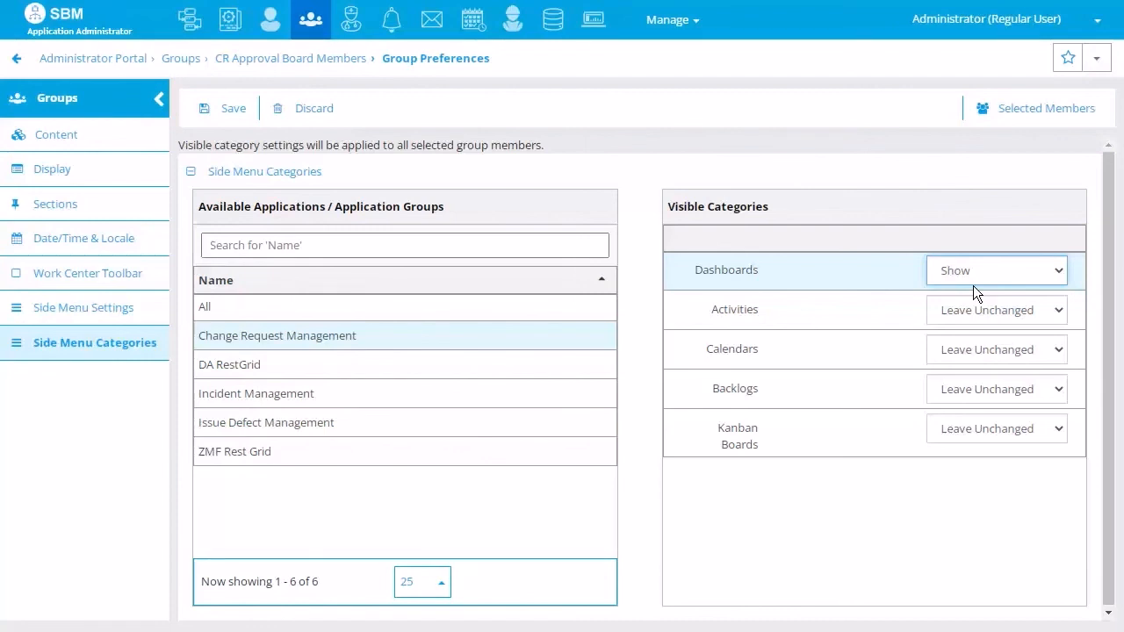
Return to the groups list in Application Administrator, choosing to save the category change and cancelling the member selection.
click(189, 61)
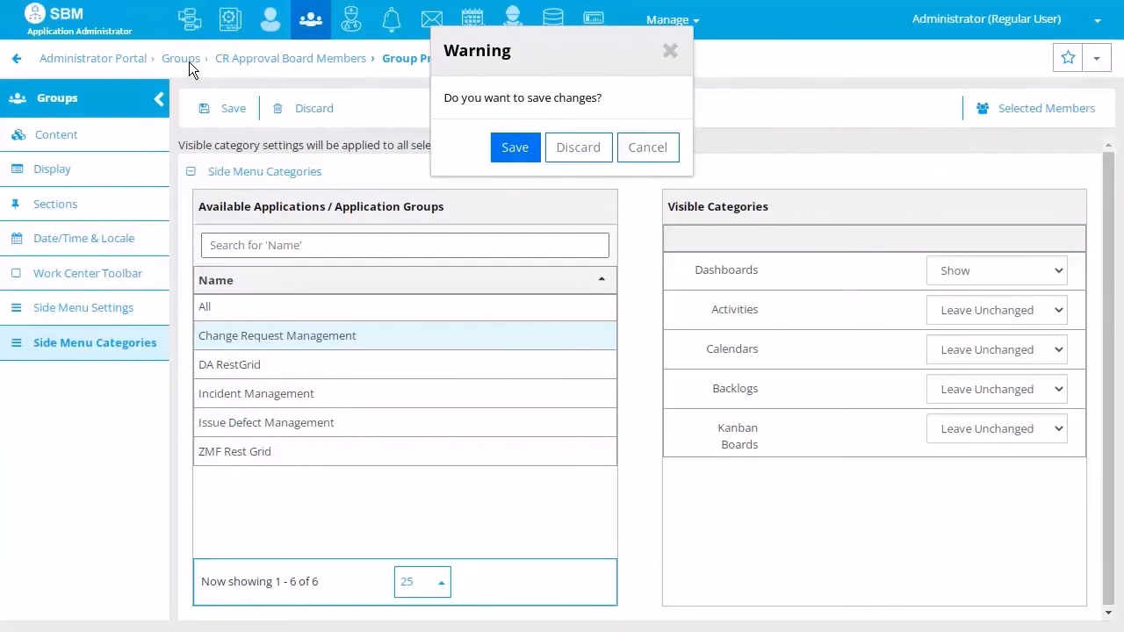
click(514, 148)
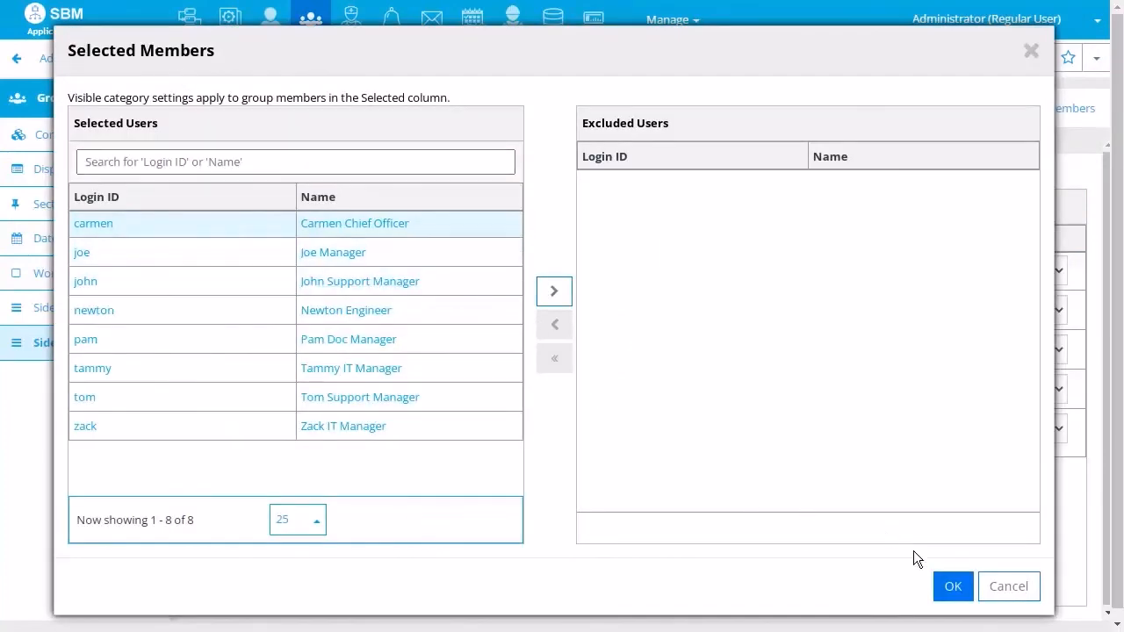
click(1010, 594)
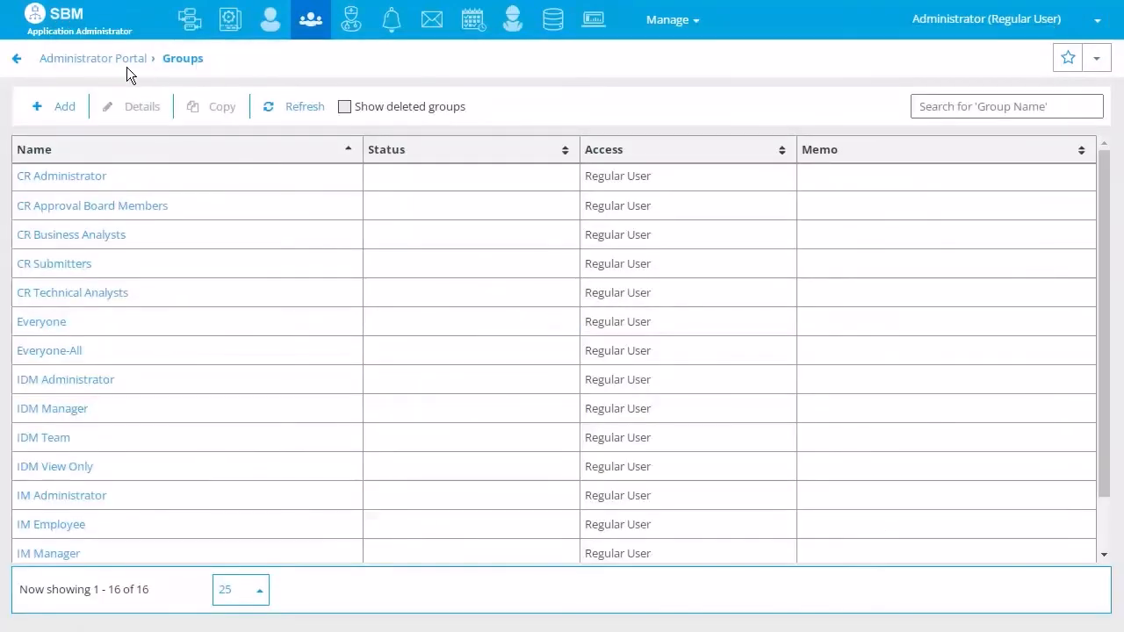
Set the Dashboards side menu category to Show under All for the SBM Administrators group.
scroll(142, 341, down, 2)
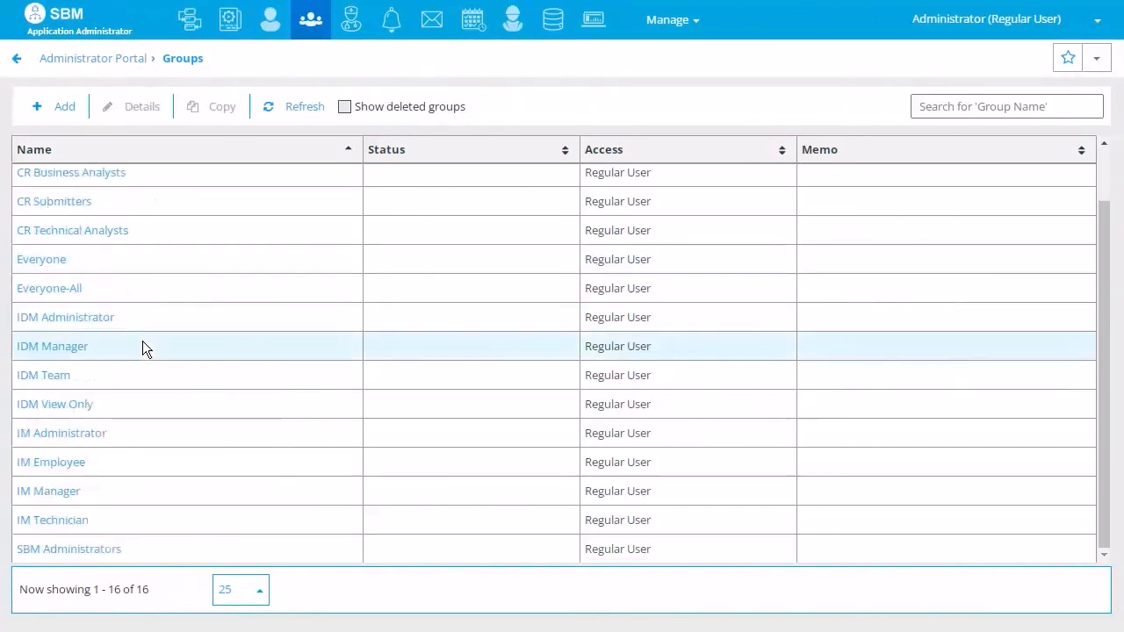
click(96, 550)
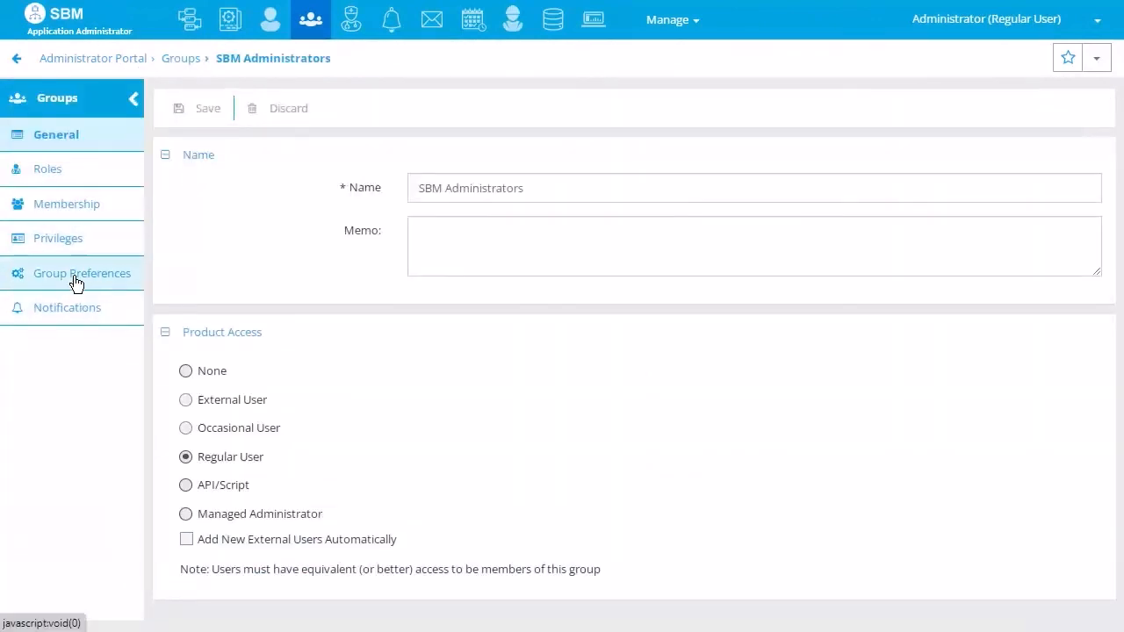
click(76, 283)
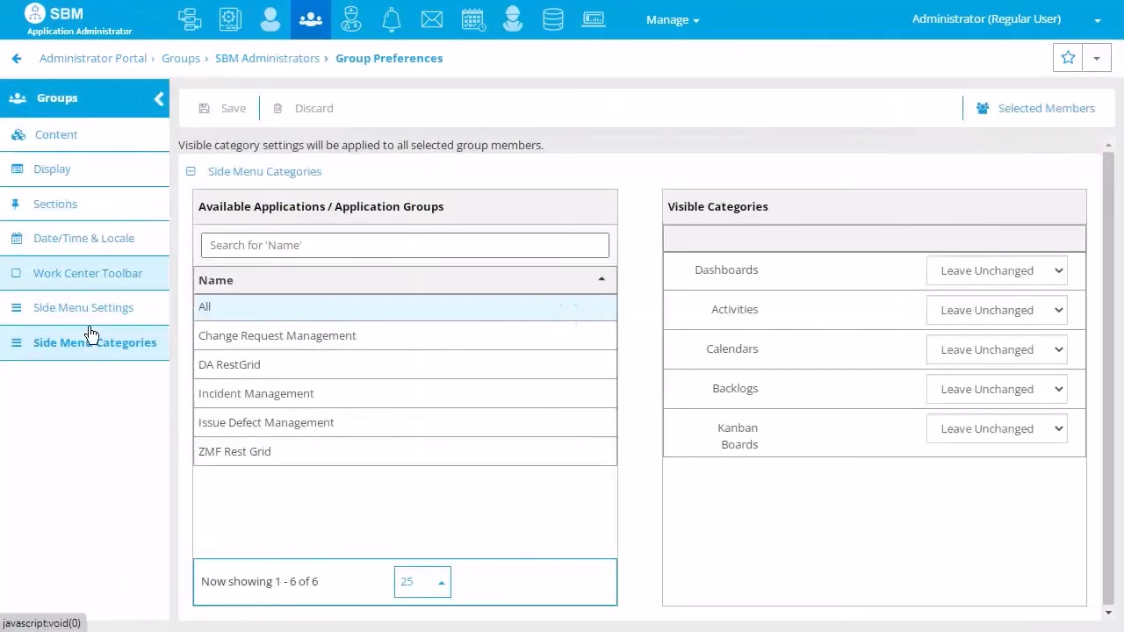
click(956, 267)
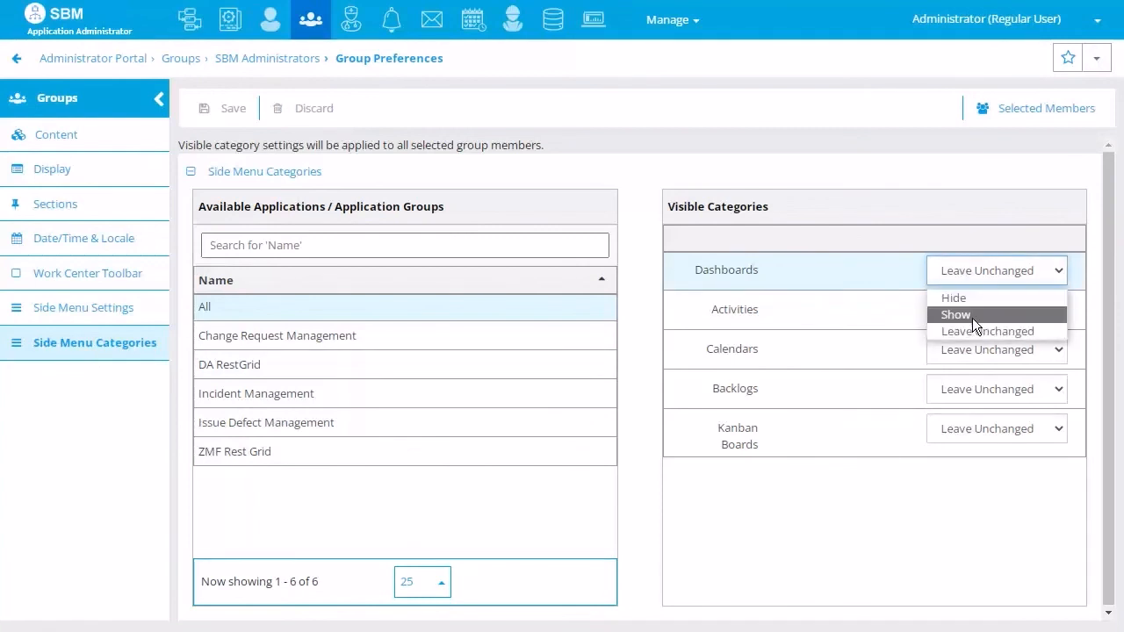
click(972, 316)
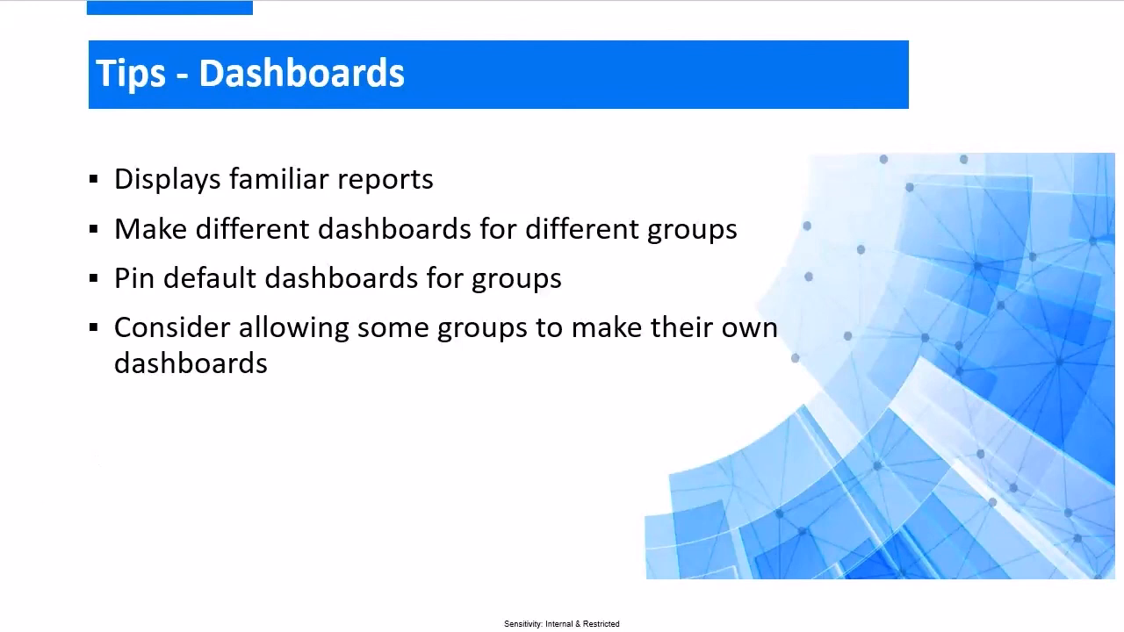
key(Right)
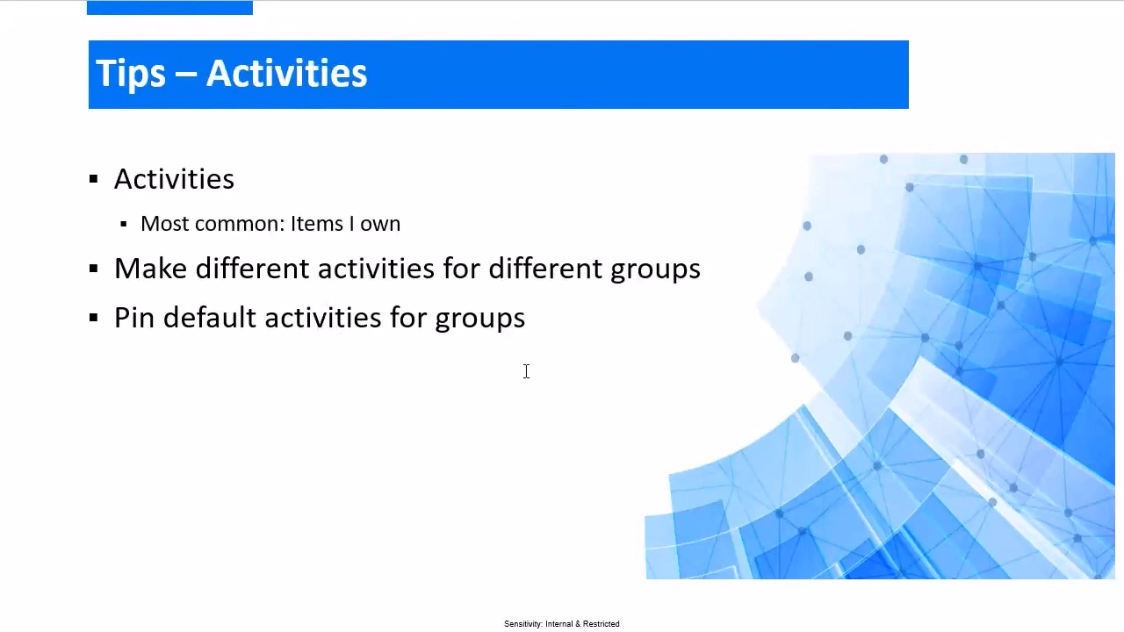